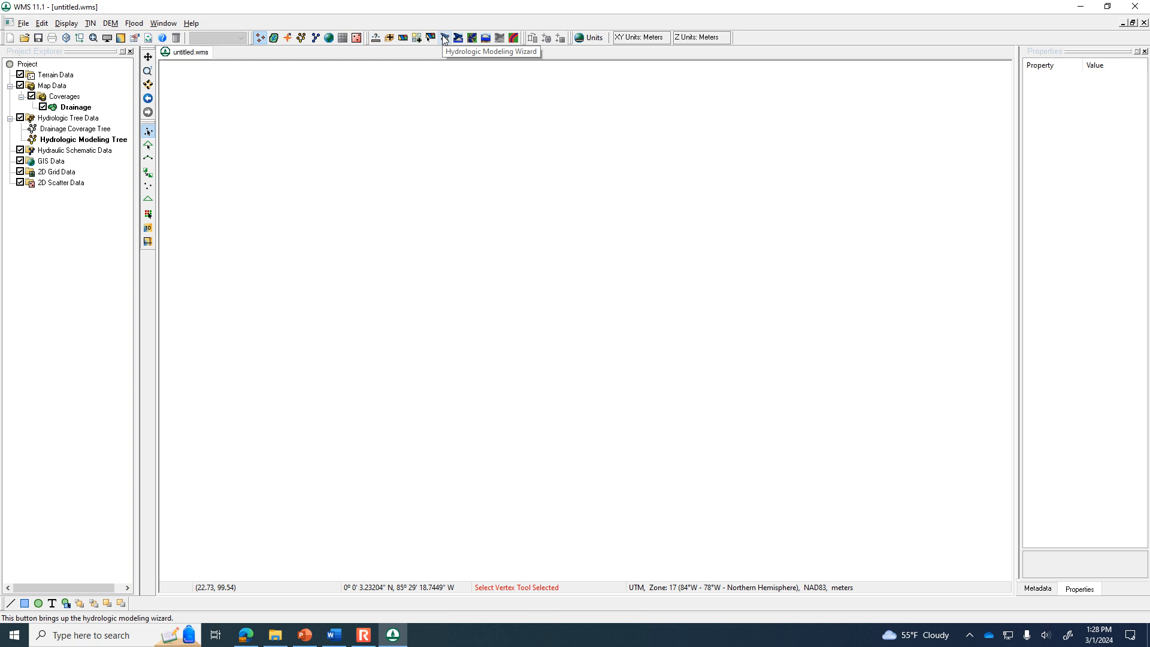
Start the Hydrologic Modeling Wizard and browse to the WMS files folder on the C: drive for the project file
click(444, 40)
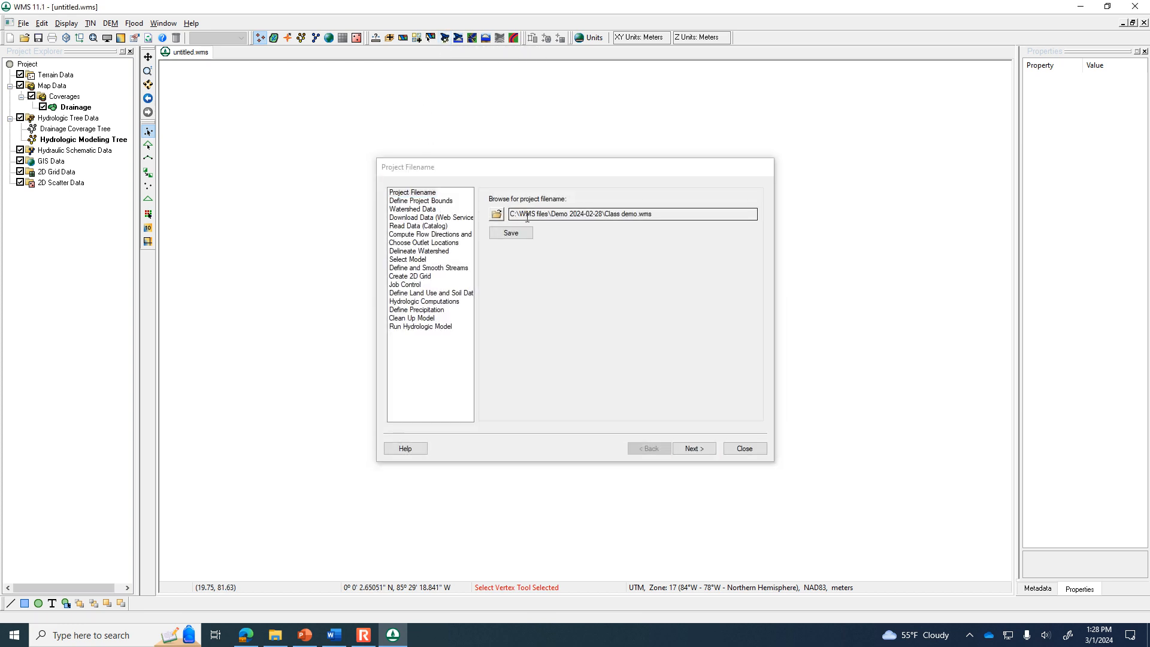
click(497, 215)
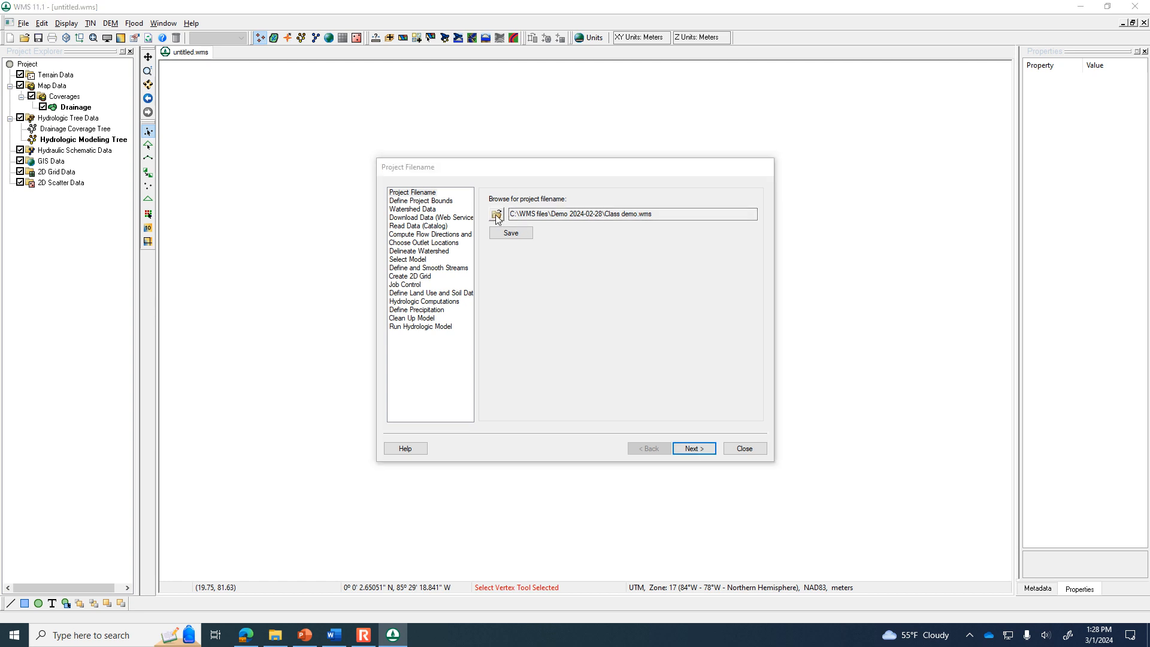
click(608, 220)
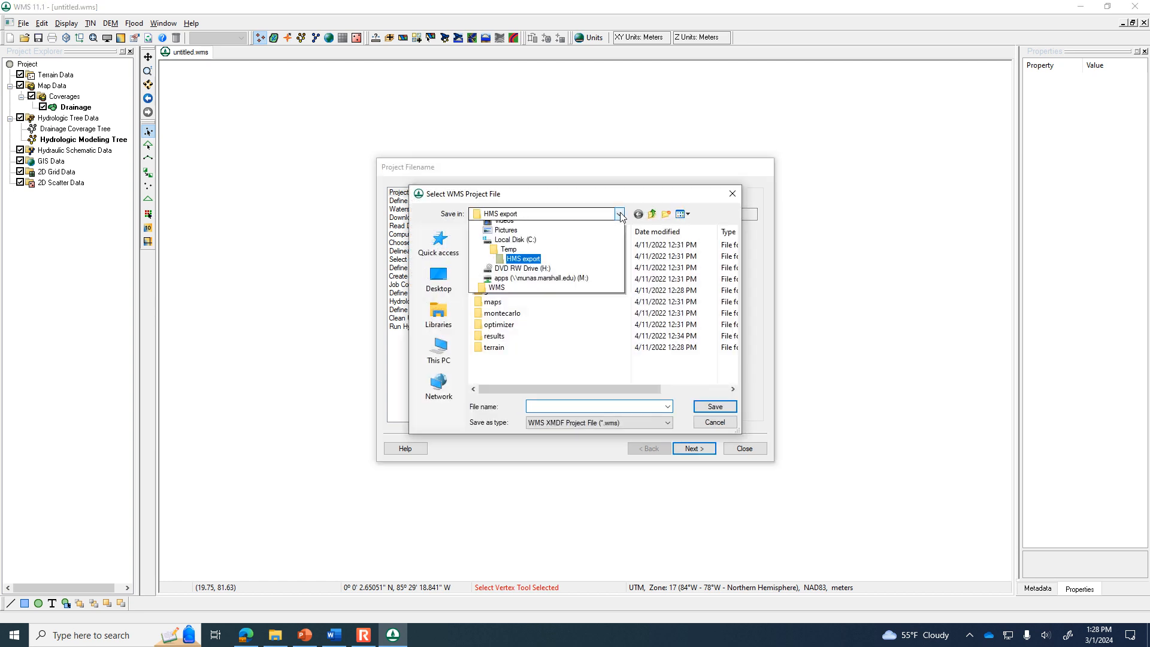
click(506, 361)
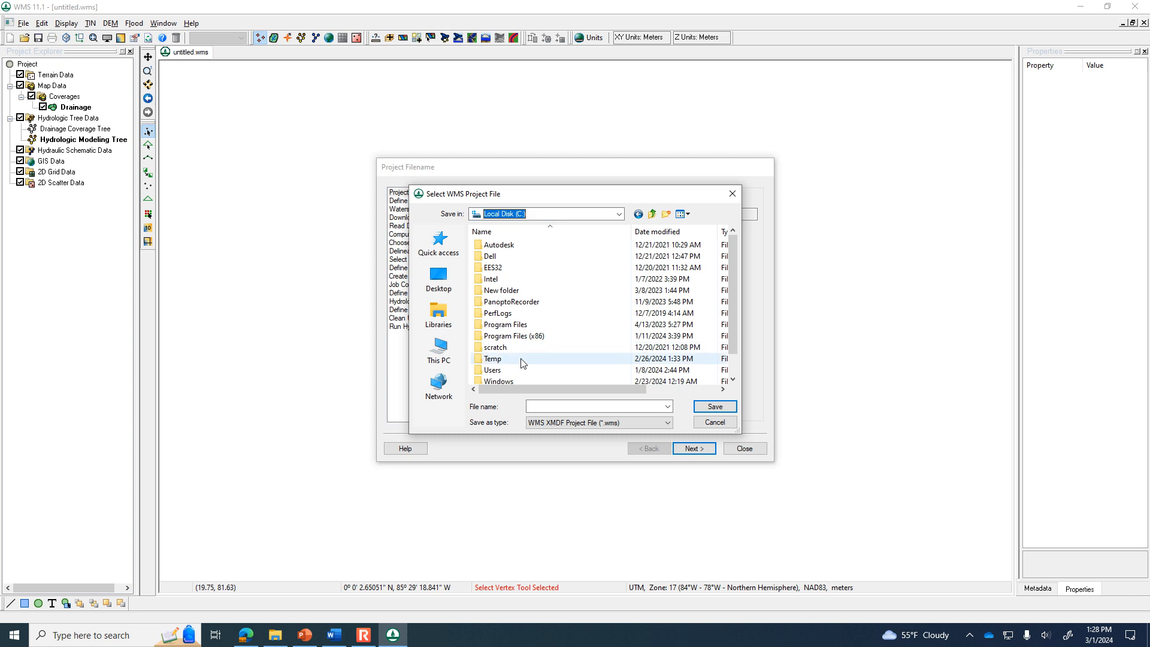
scroll(557, 361, down, 1)
click(492, 370)
double_click(492, 370)
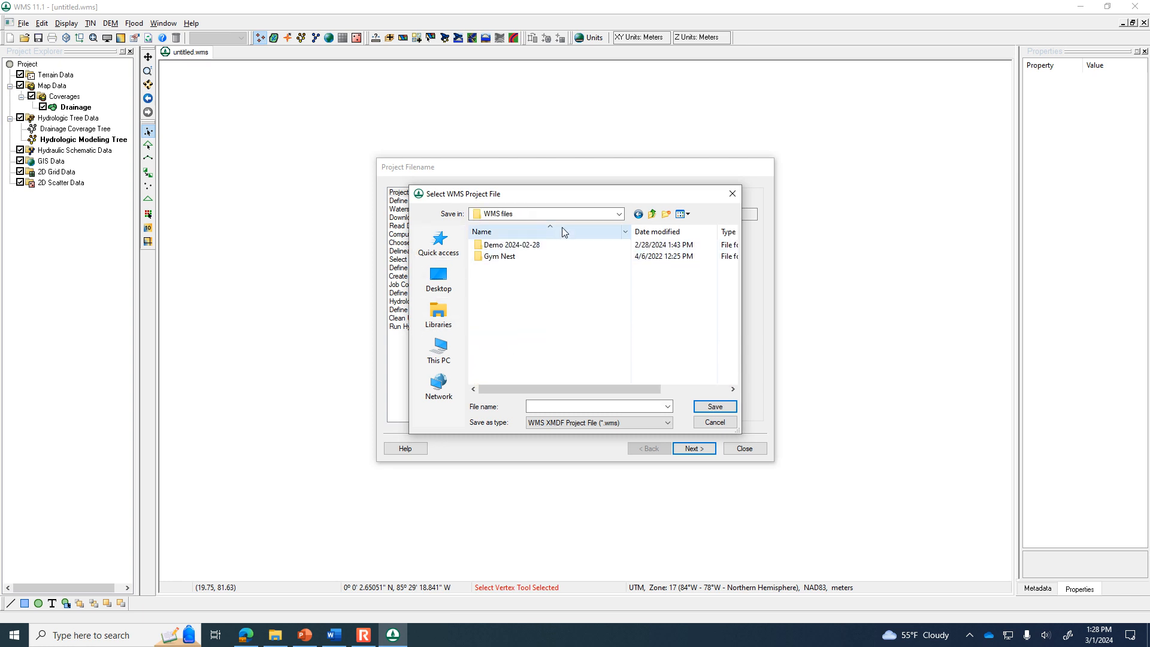
click(620, 215)
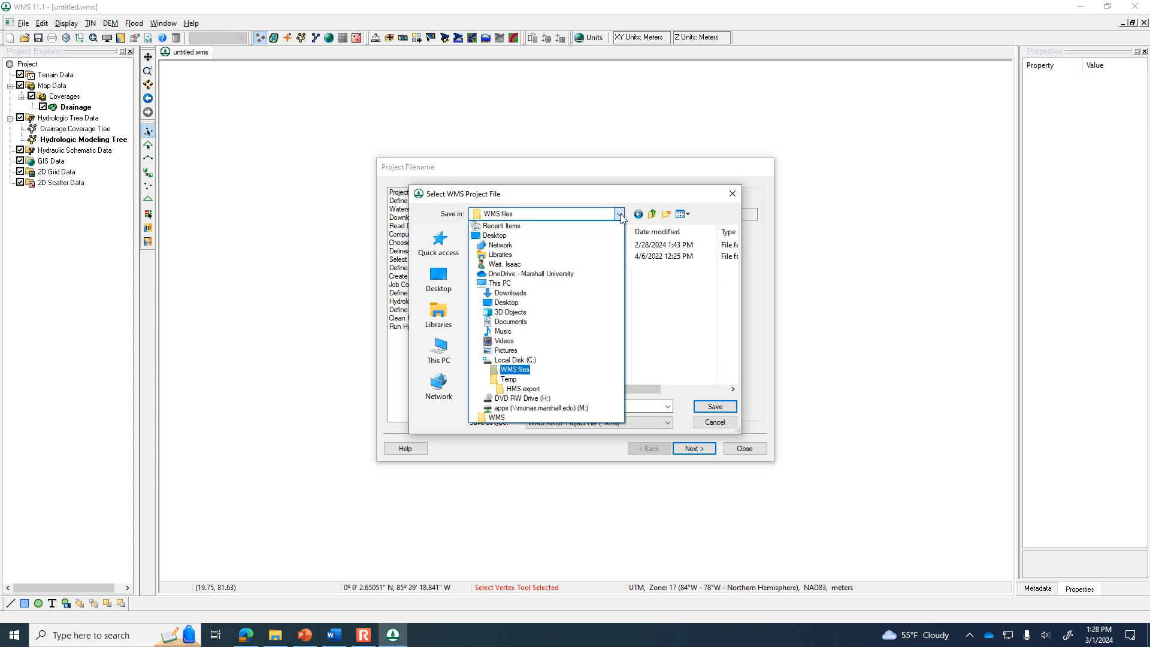
click(514, 369)
Create a folder named 3-1-24 inside WMS files and open it
click(666, 215)
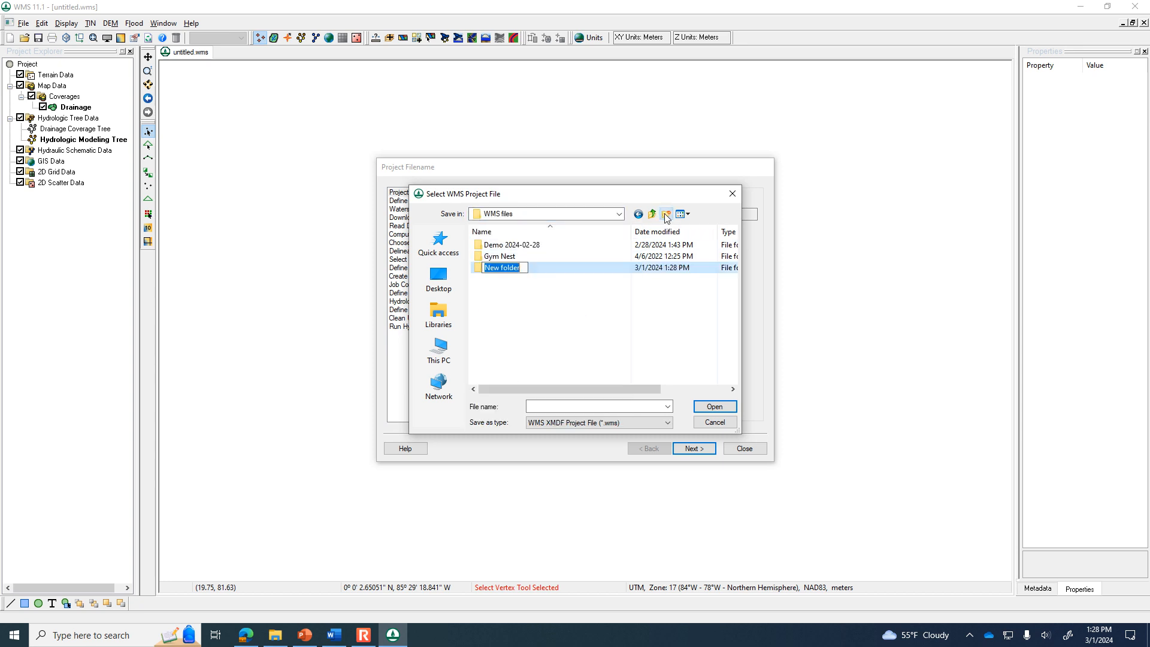
text(3-1-24)
key(Return)
key(Return)
Name the project file Fourpole and save the project
click(631, 406)
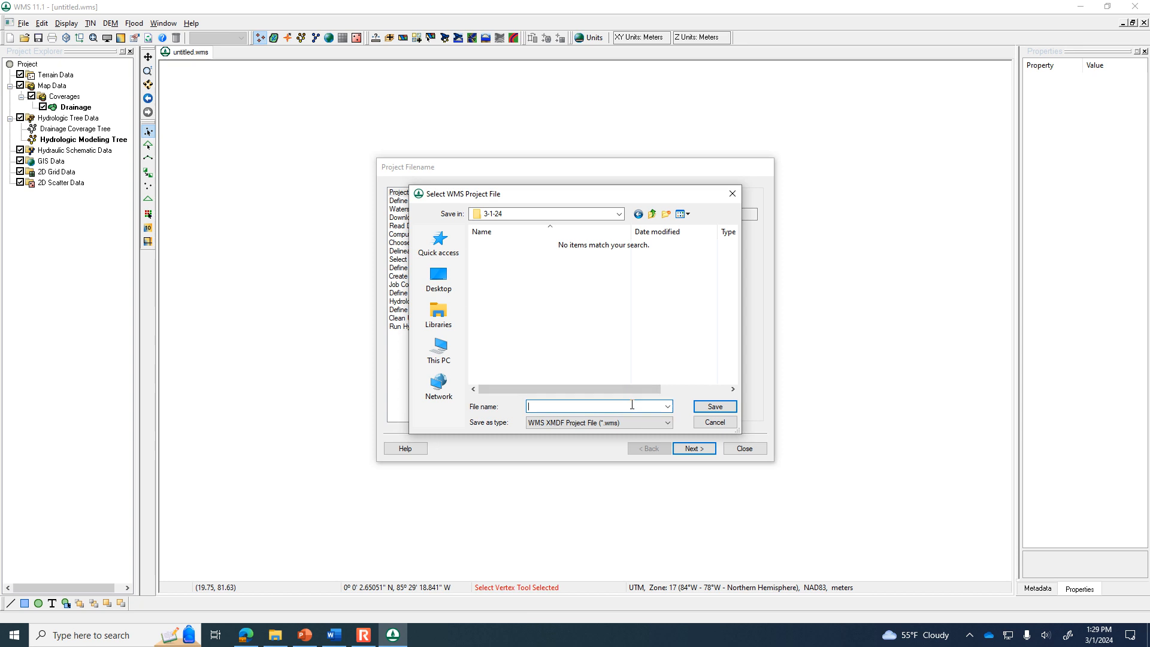
text(Fourpole)
click(715, 407)
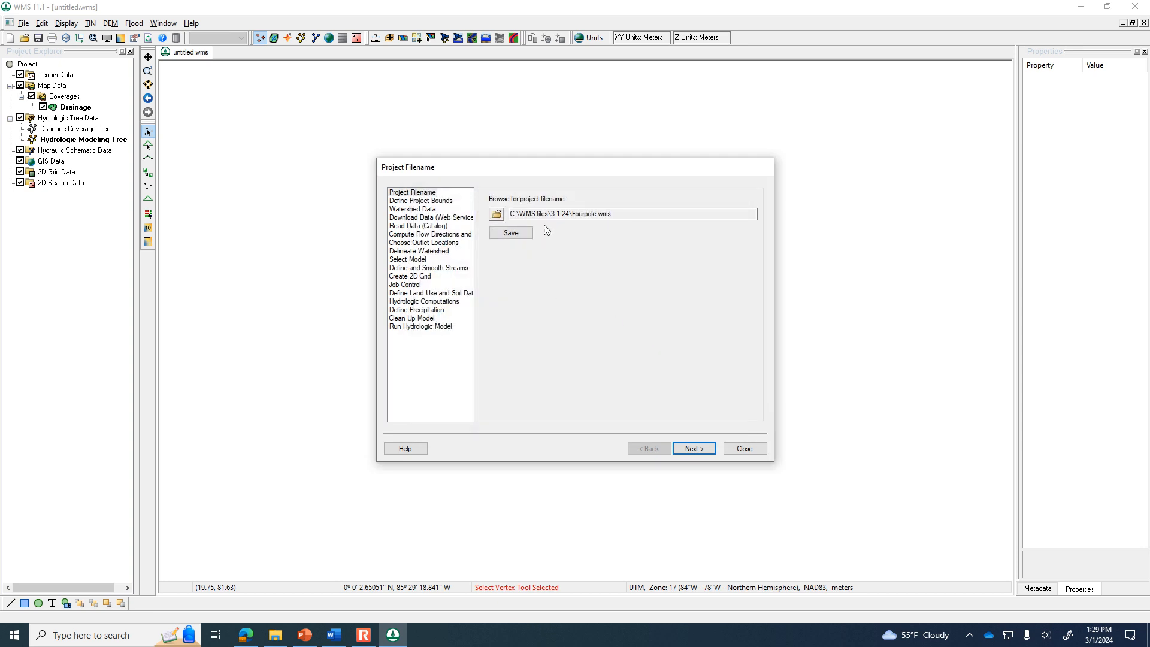
click(510, 234)
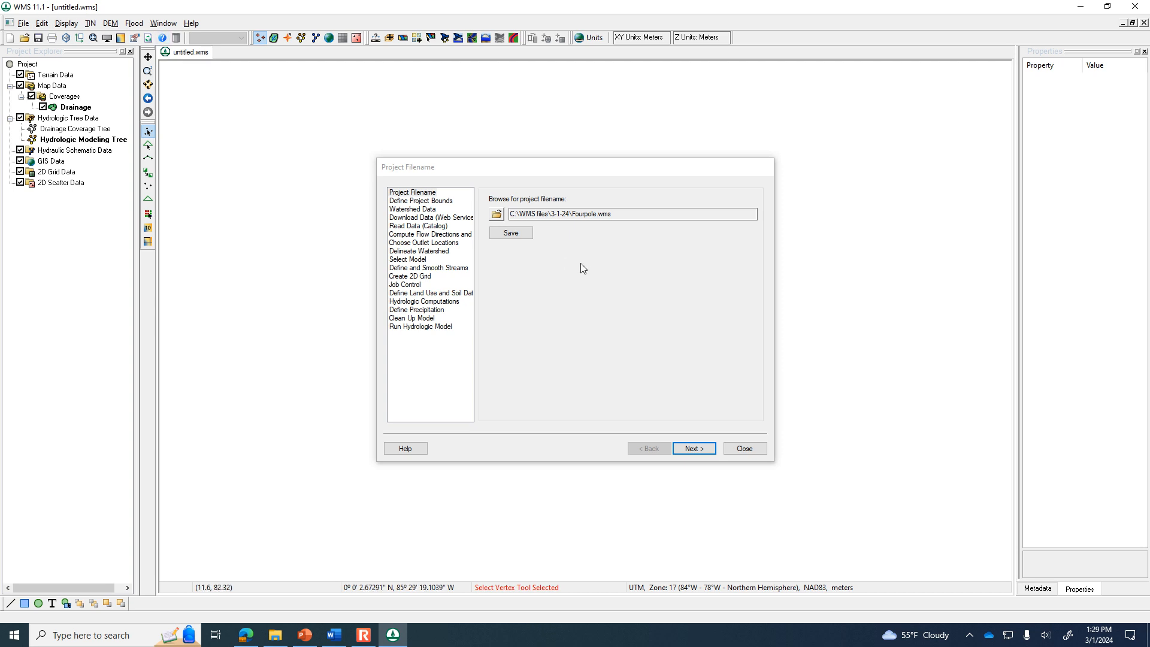
click(517, 238)
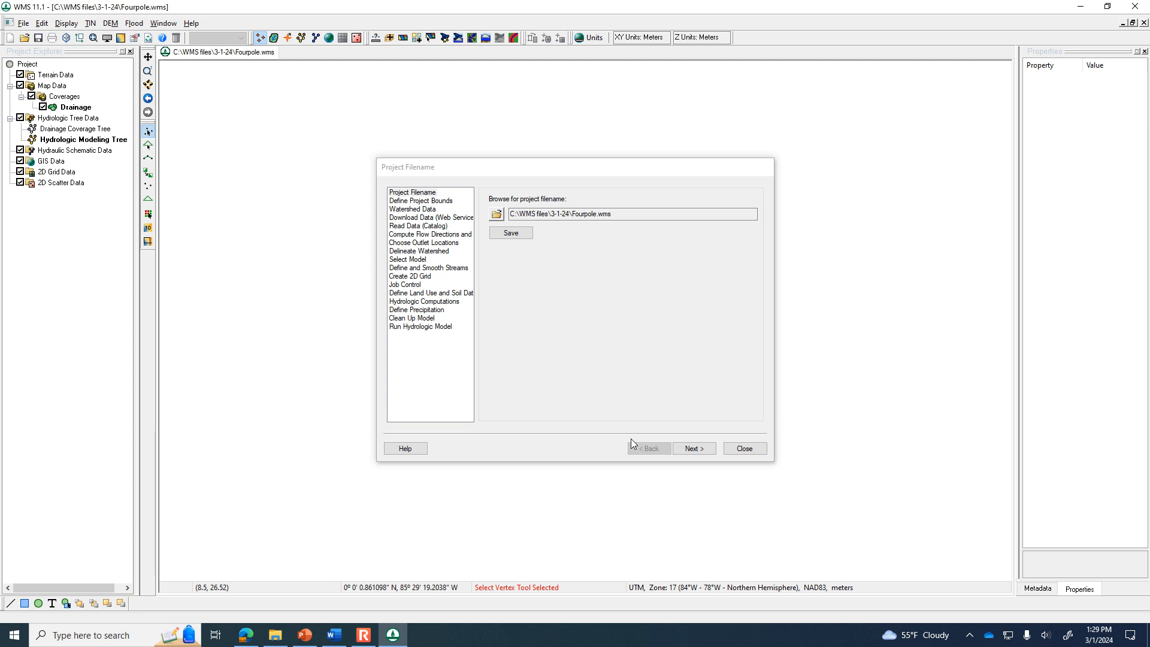
click(503, 234)
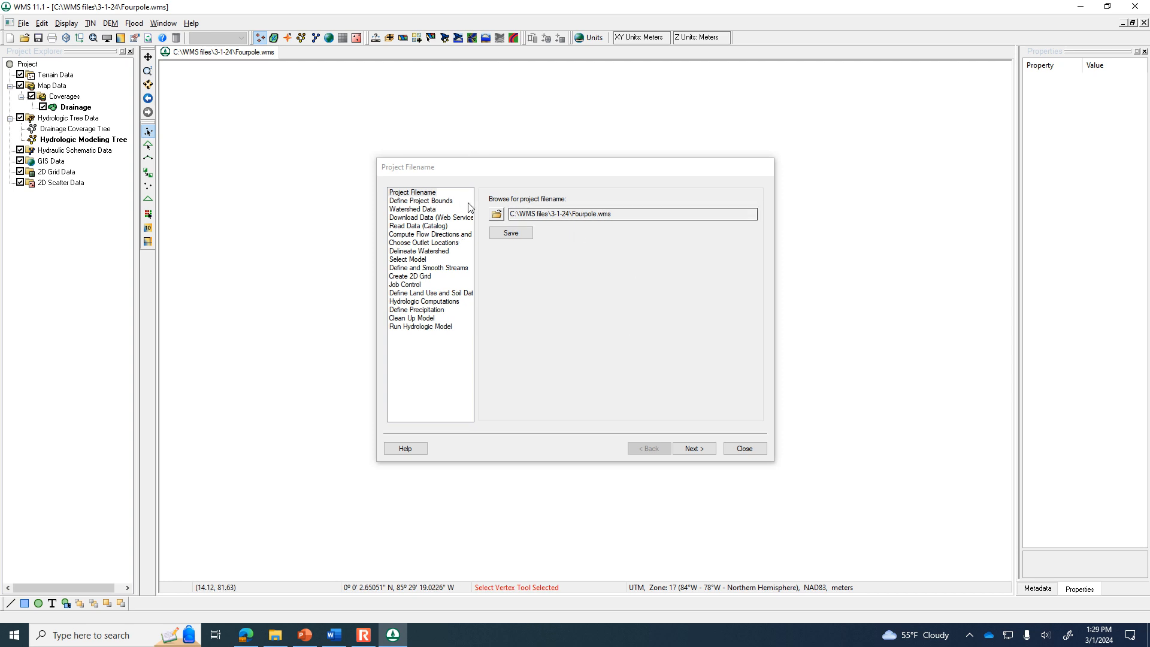
Advance to the project bounds stage and set the horizontal display projection to Global projection
click(698, 453)
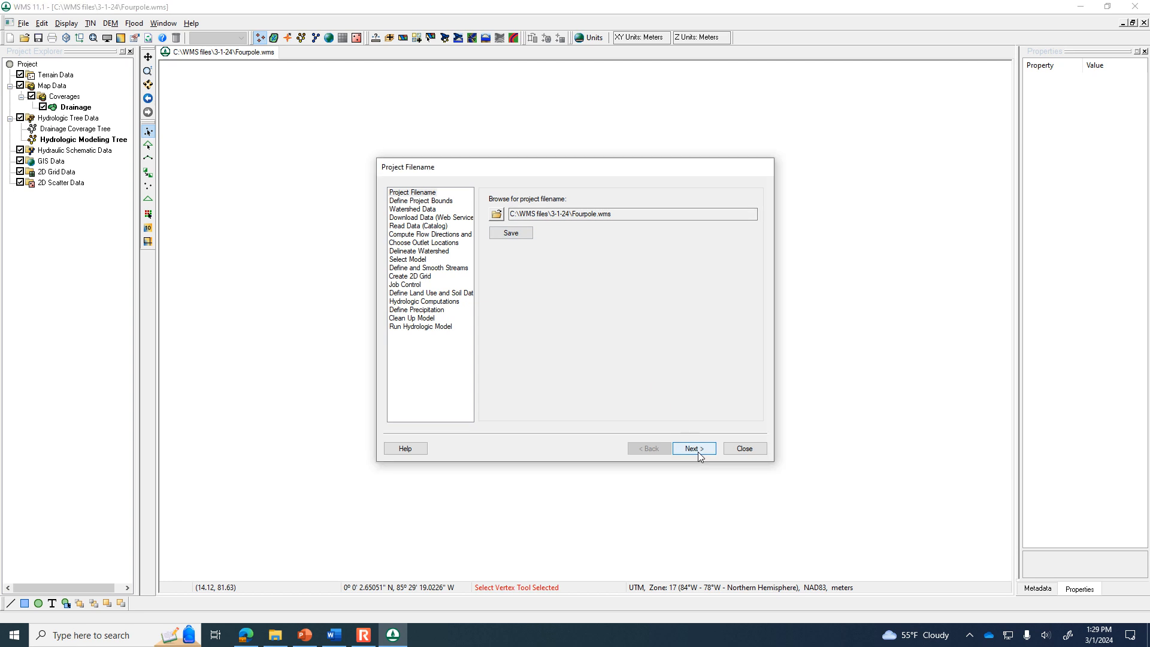
click(699, 453)
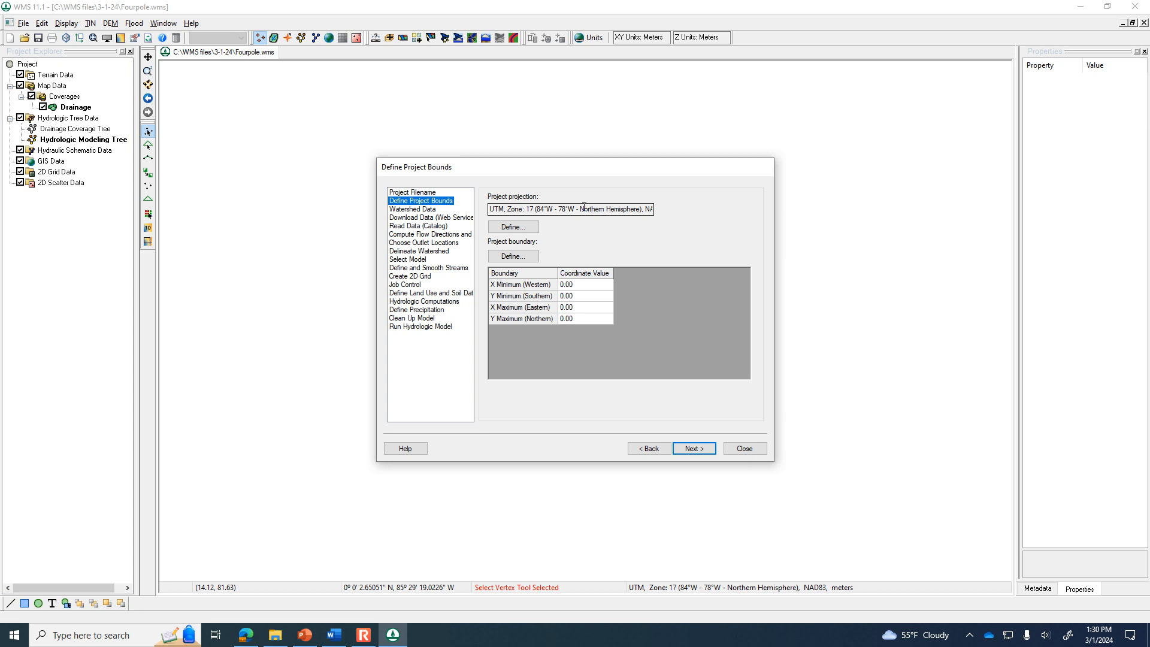
click(508, 233)
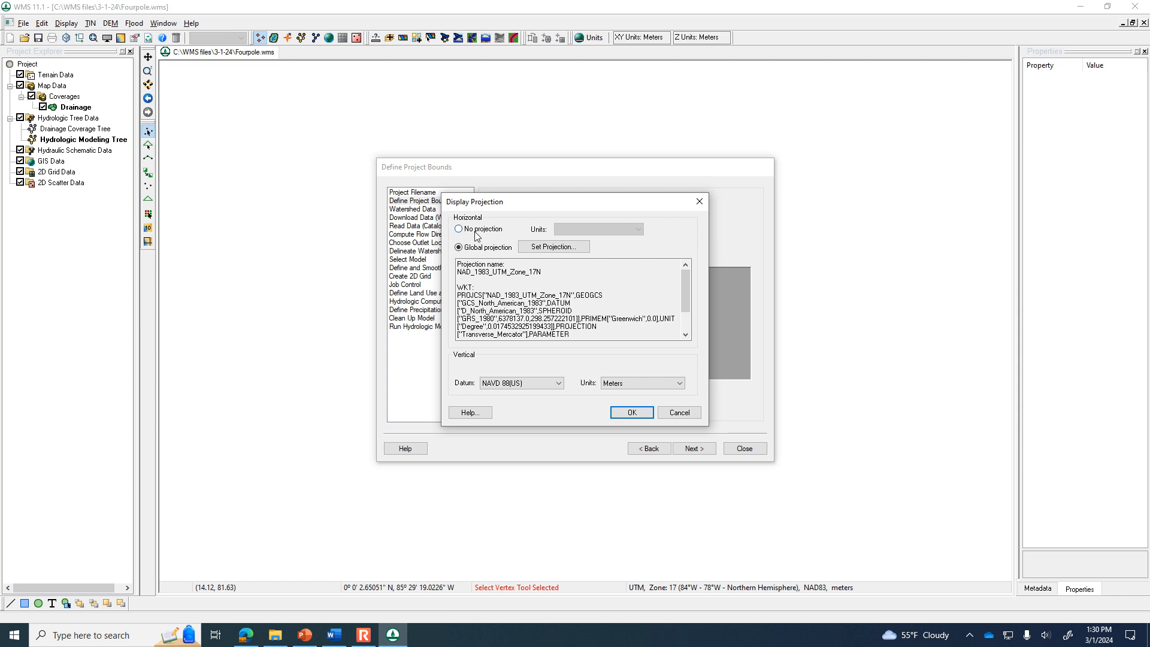
click(477, 234)
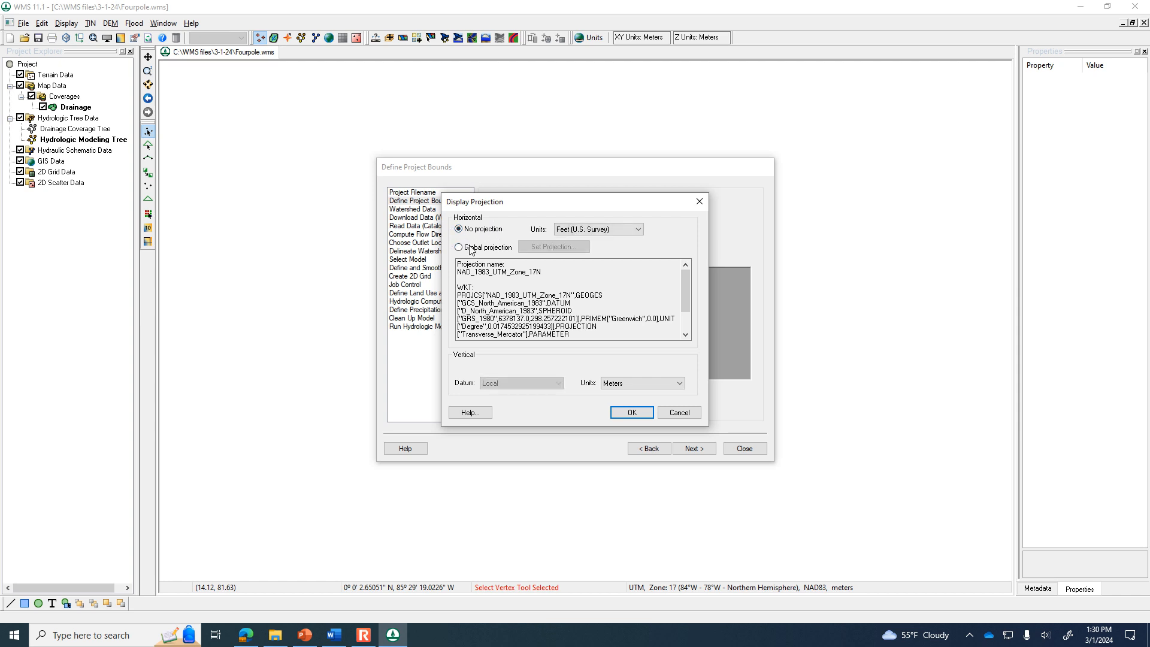
click(471, 249)
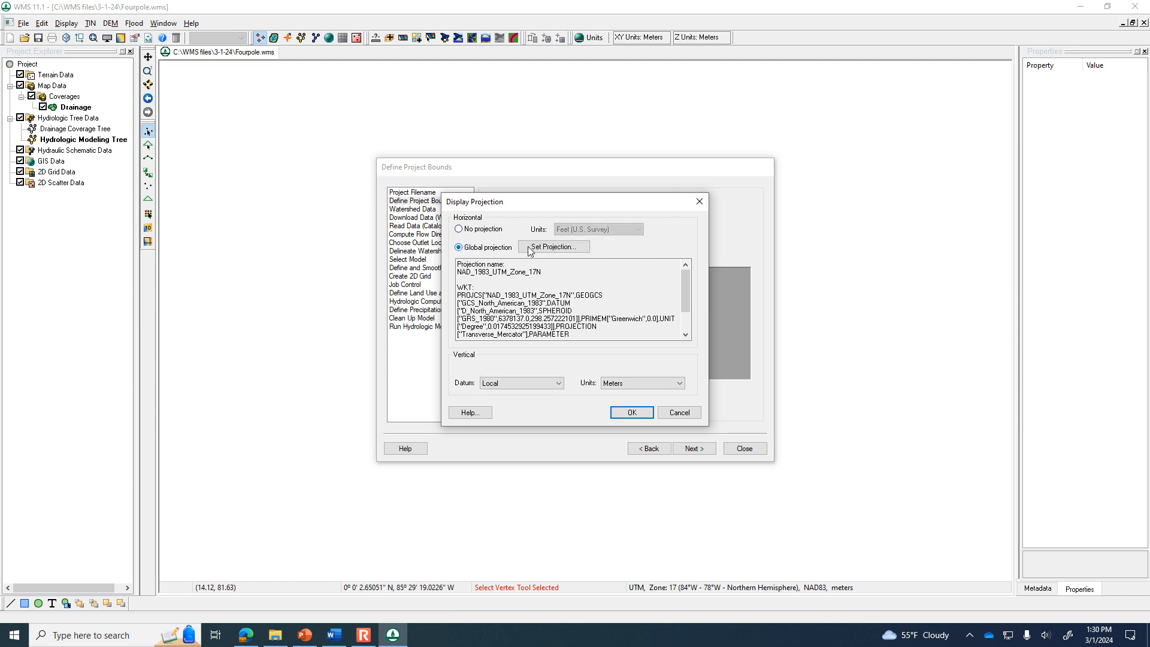
Set the global projection to NAD 1983 UTM Zone 17N from the projected UTM coordinate systems
click(558, 247)
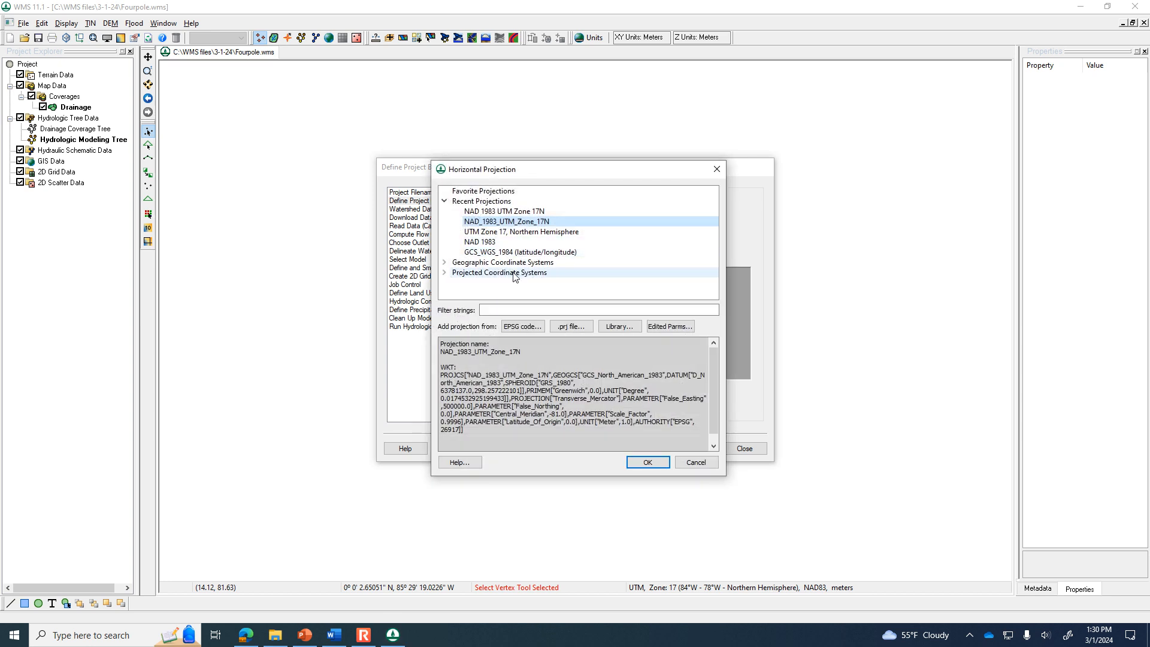
click(444, 272)
drag(713, 234, 717, 280)
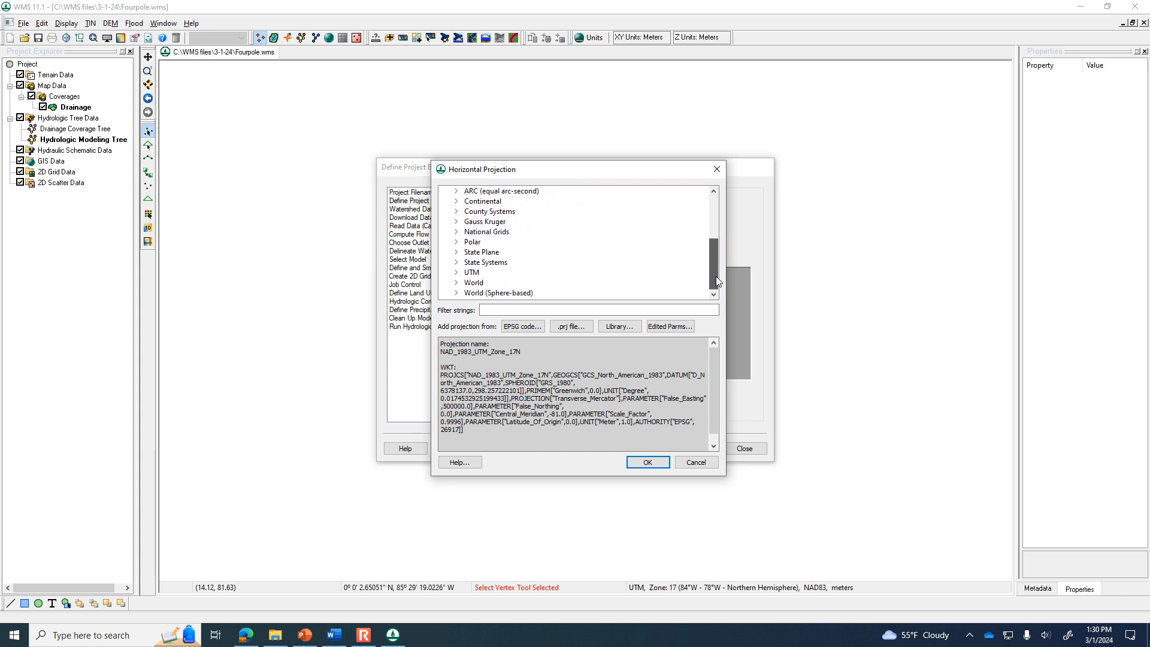
click(456, 274)
drag(714, 241, 715, 261)
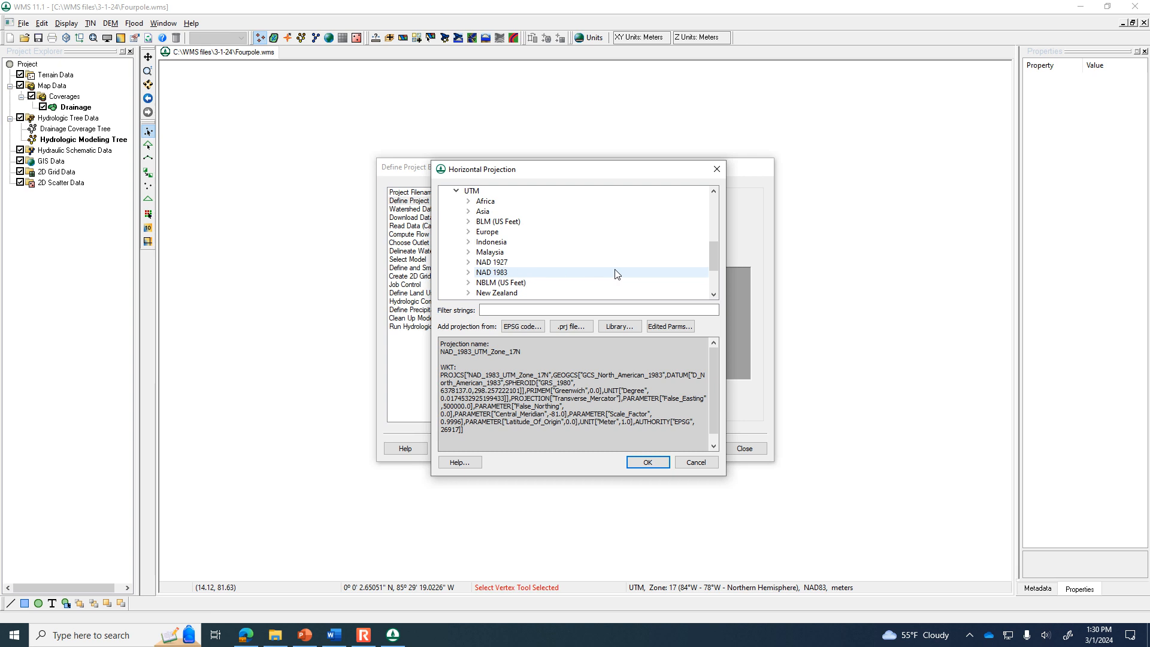
mouse_move(713, 258)
mouse_down()
mouse_move(713, 278)
mouse_move(714, 266)
mouse_up()
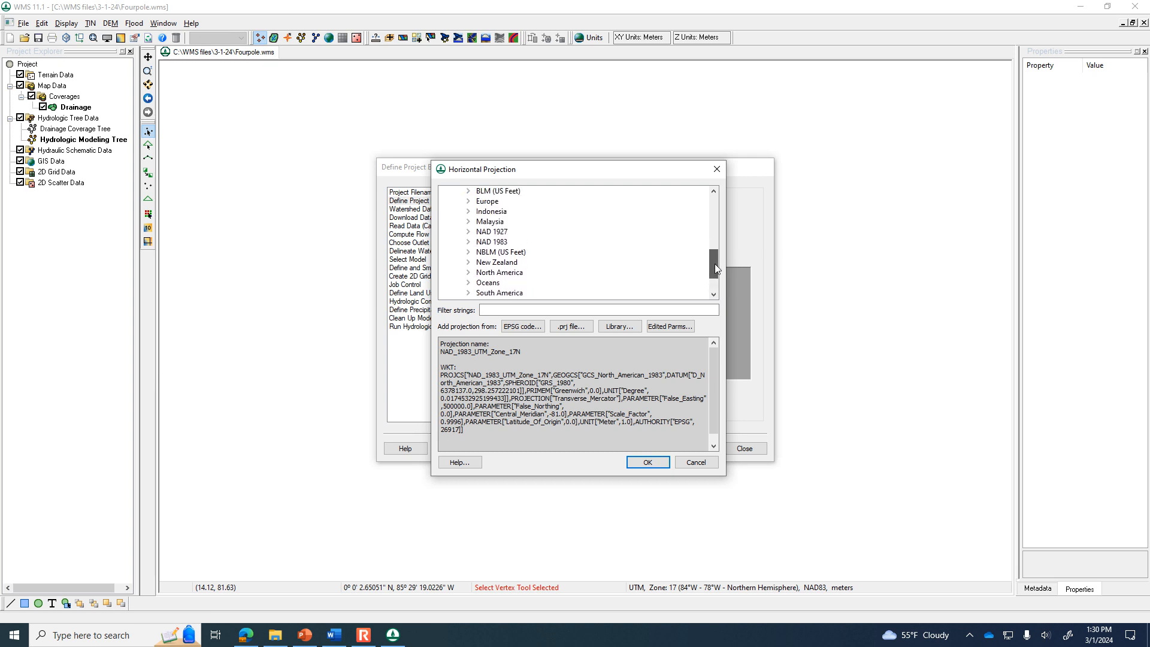
click(468, 242)
drag(714, 238, 713, 245)
click(556, 262)
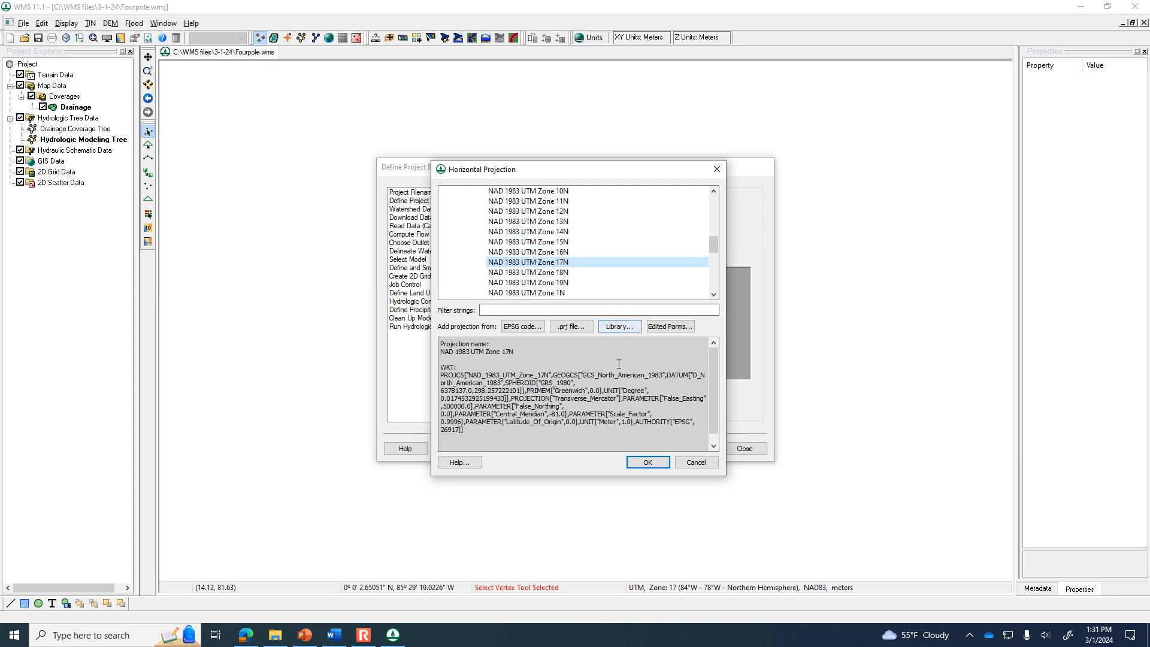
click(646, 465)
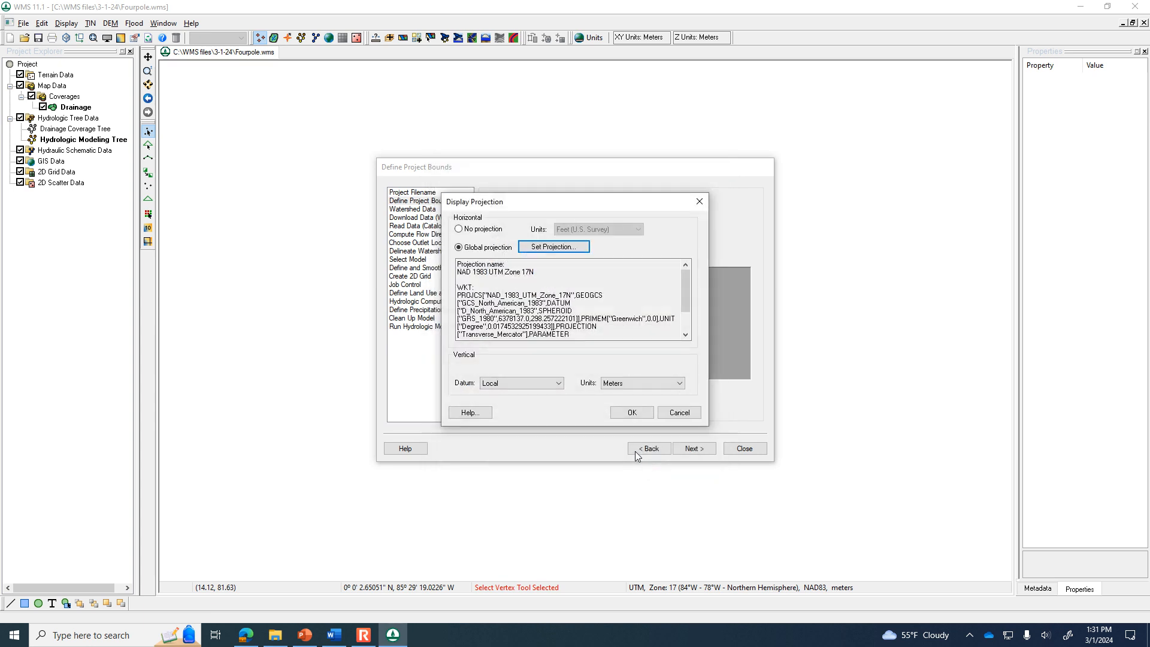
Set the vertical datum to NAVD 88(US) and accept the display projection
click(513, 383)
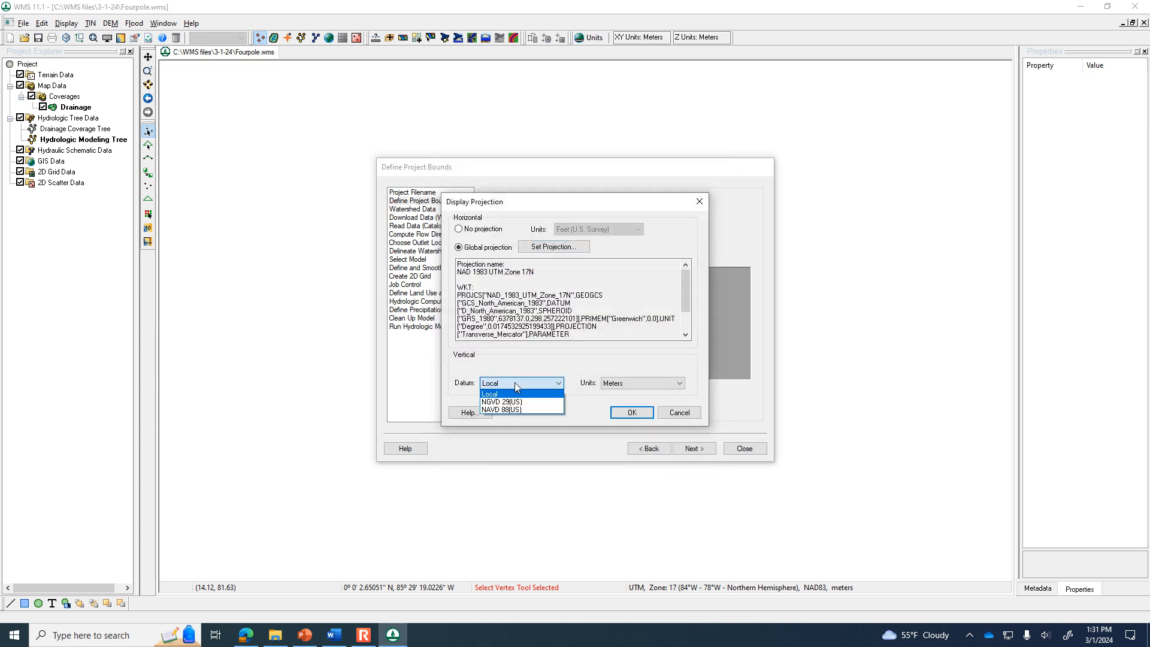
click(497, 410)
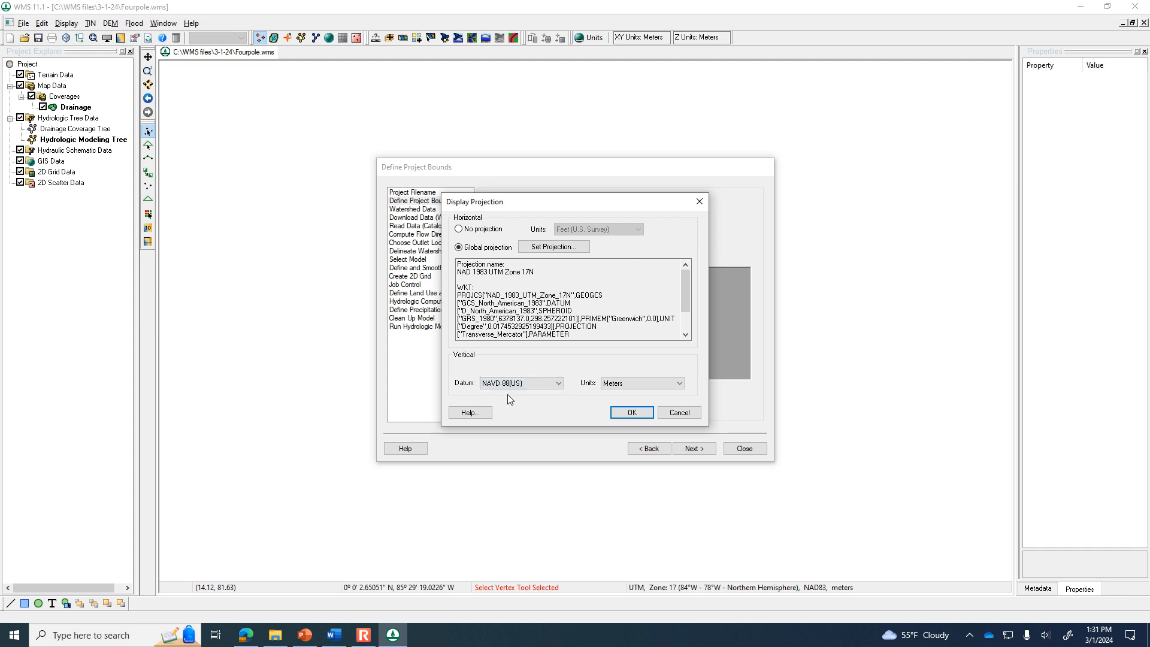
click(645, 412)
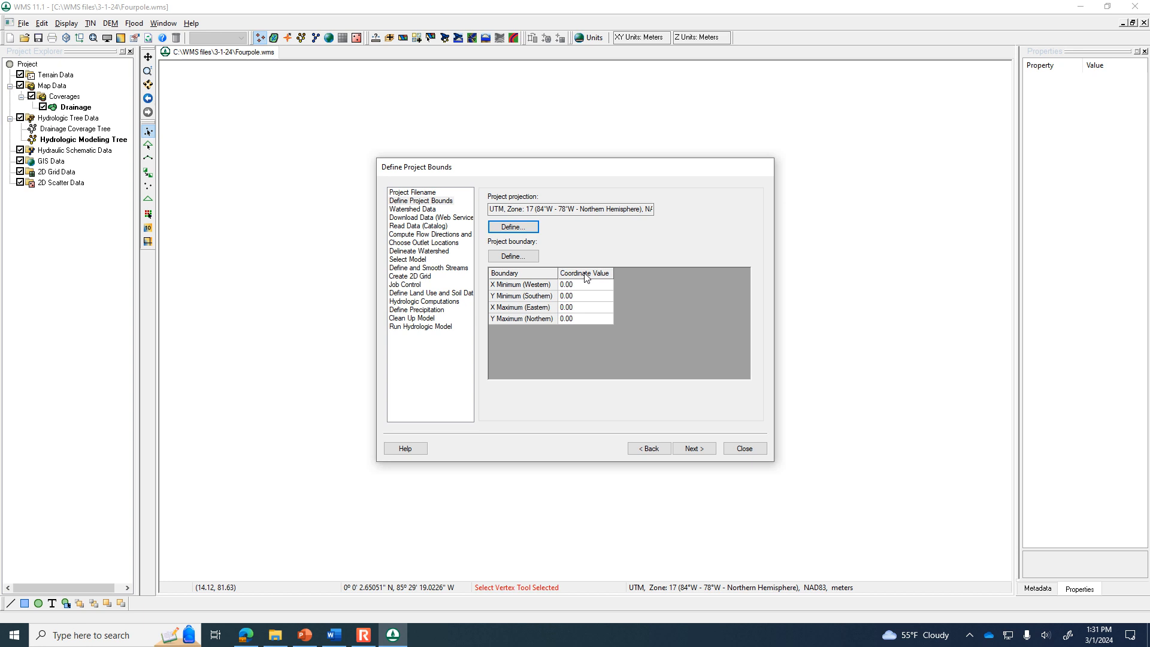
Open the map locator for defining the project boundary and jump to Huntington, WV
click(506, 257)
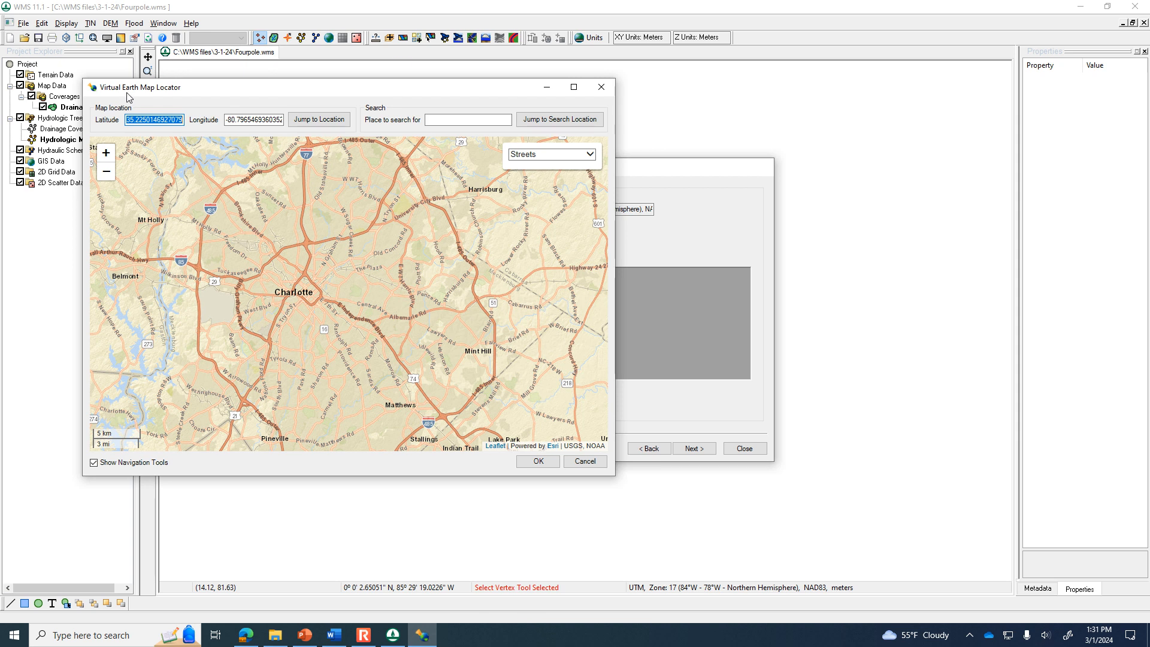
drag(228, 90, 478, 115)
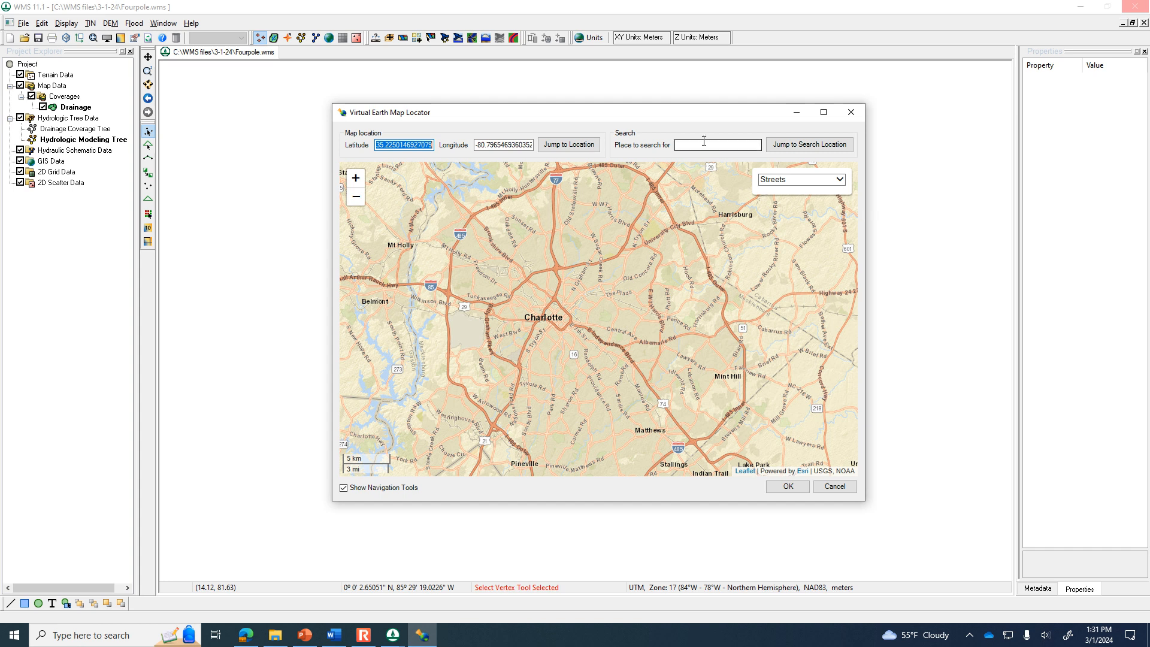
click(355, 196)
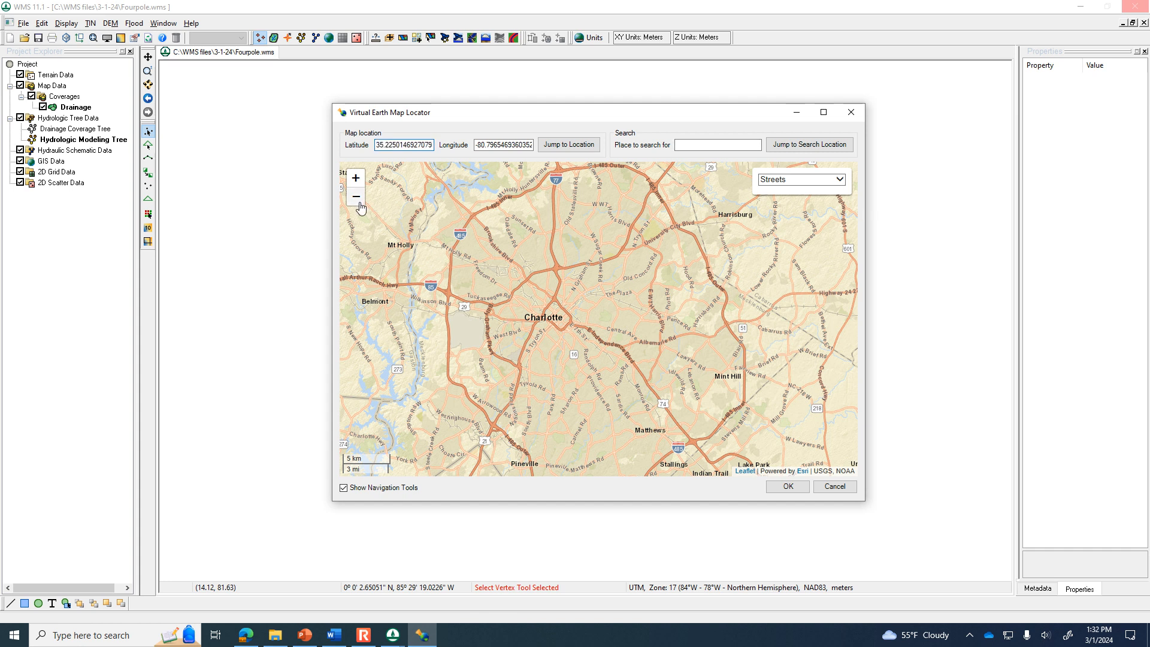
click(355, 196)
drag(496, 280, 667, 389)
drag(491, 233, 646, 450)
drag(640, 196, 597, 383)
drag(614, 224, 607, 376)
drag(704, 199, 626, 315)
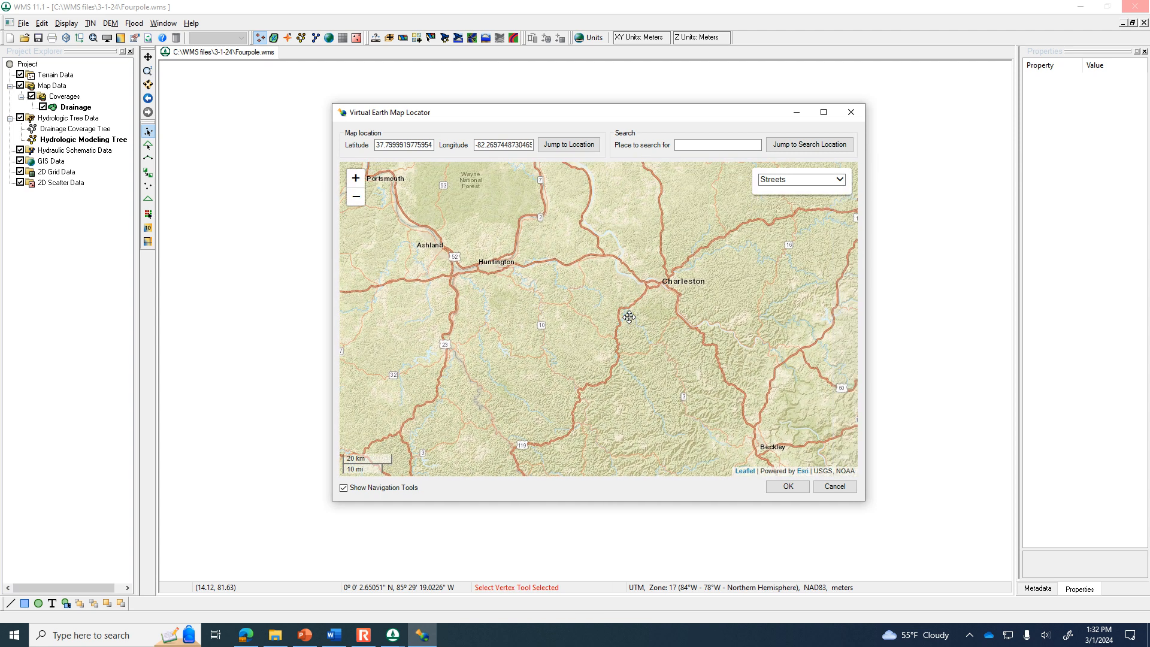
click(698, 145)
text(Huntington, WV)
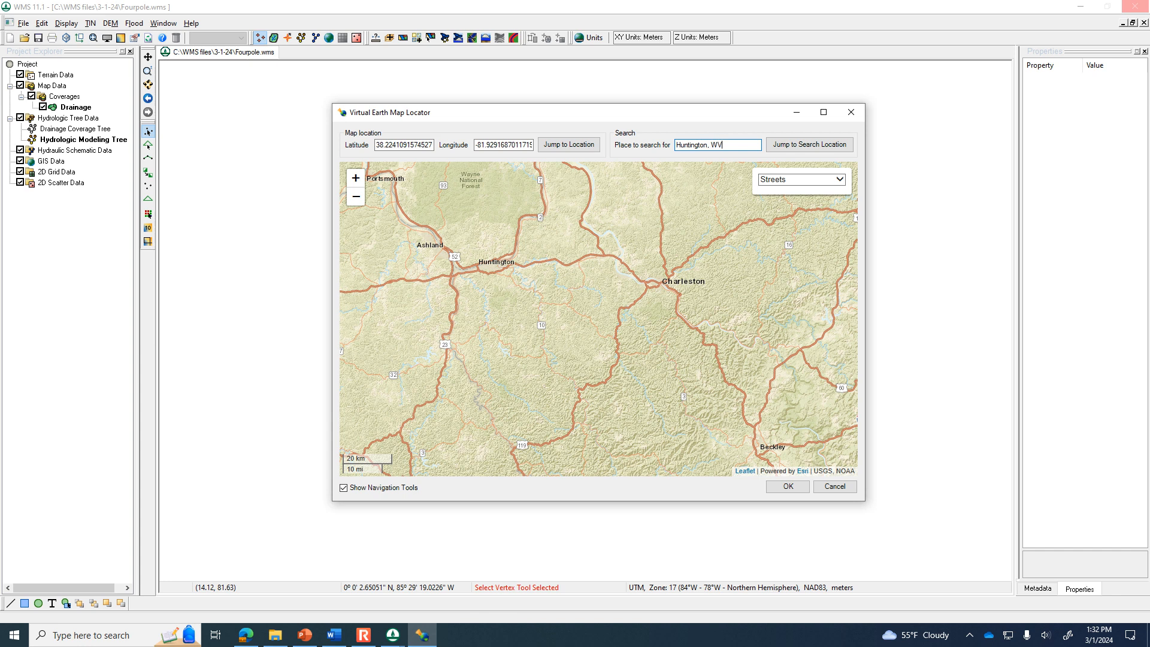
click(825, 149)
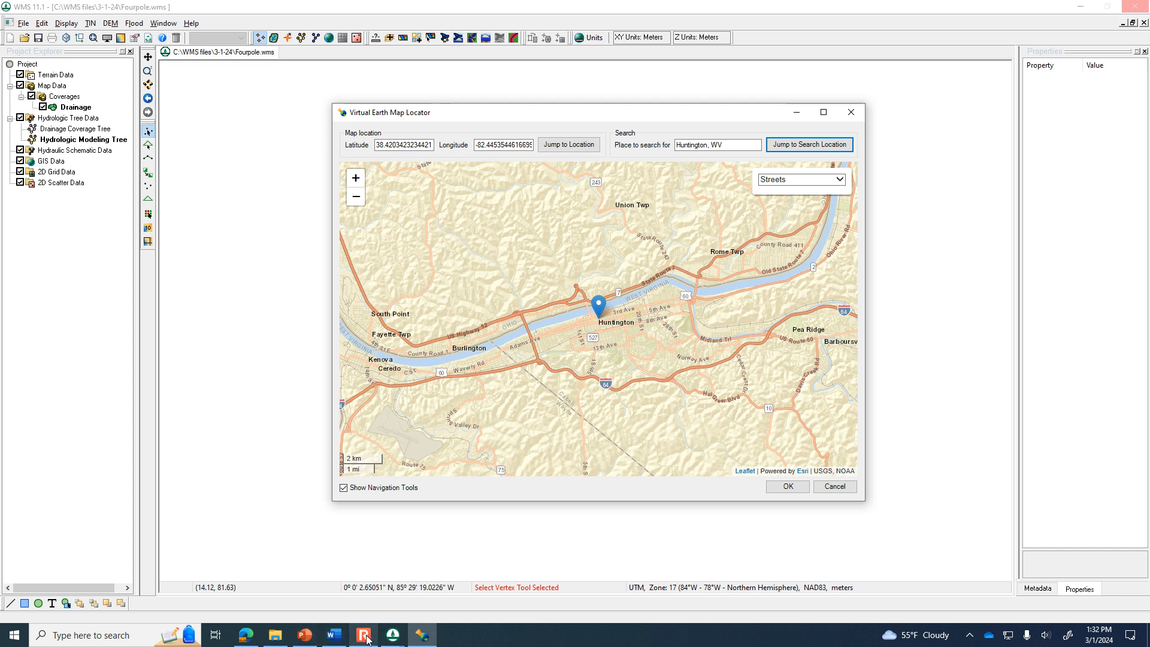
Switch to PowerPoint, view the Google Maps slide of the project area in the slide show, and exit the show
click(305, 636)
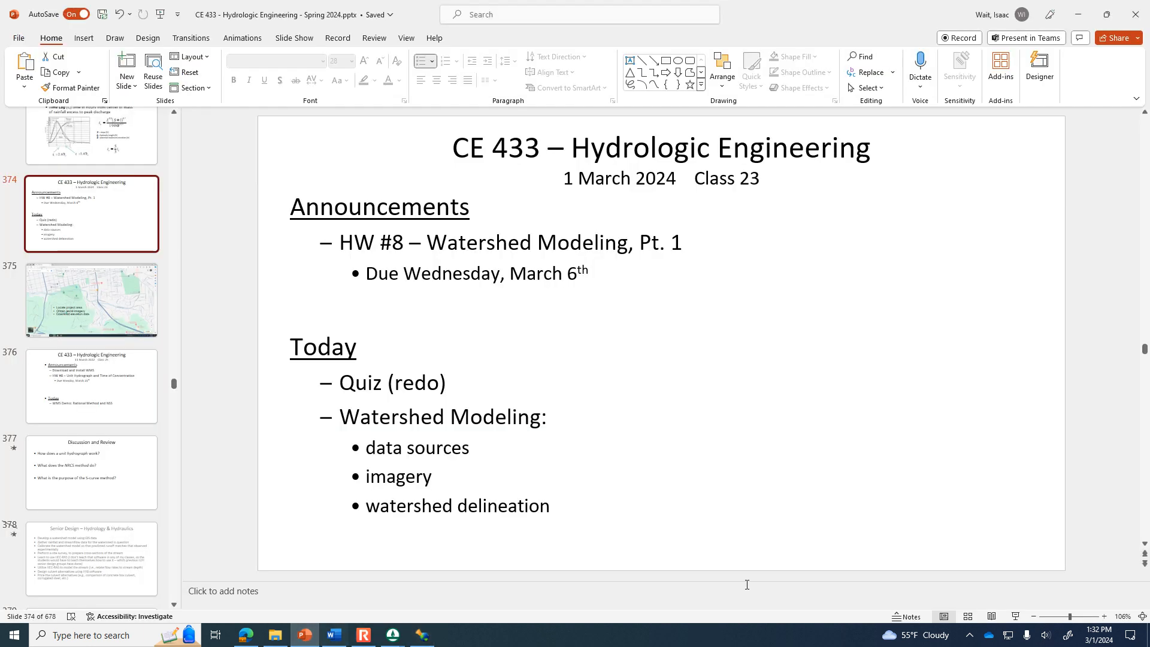
click(1016, 616)
click(1017, 617)
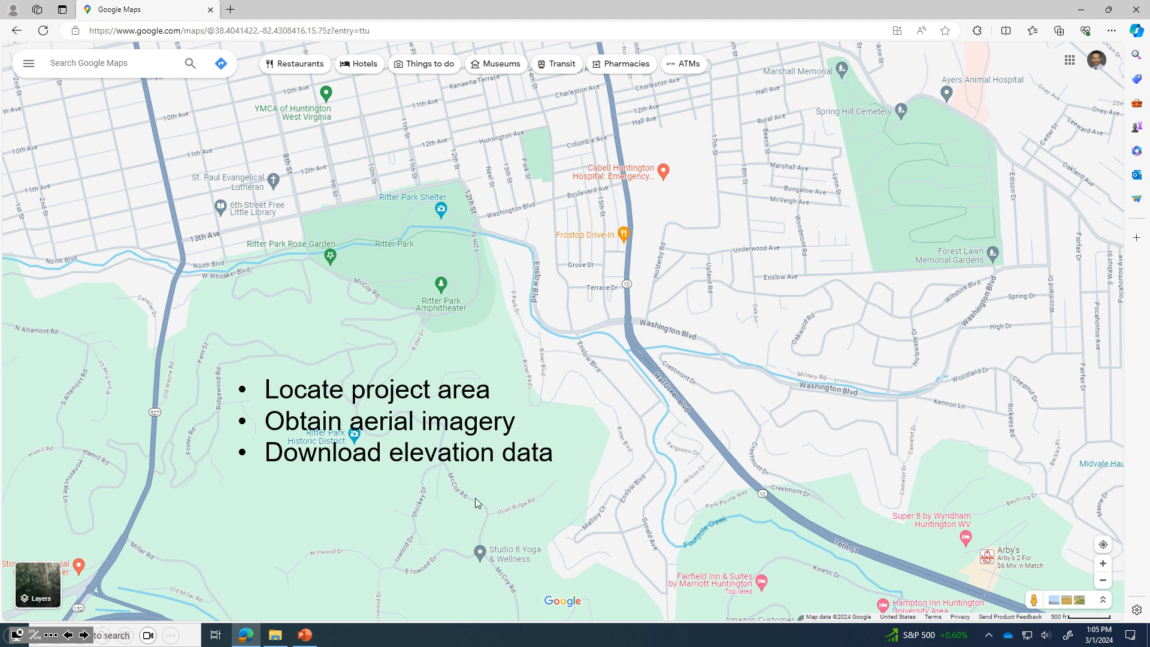
key(Escape)
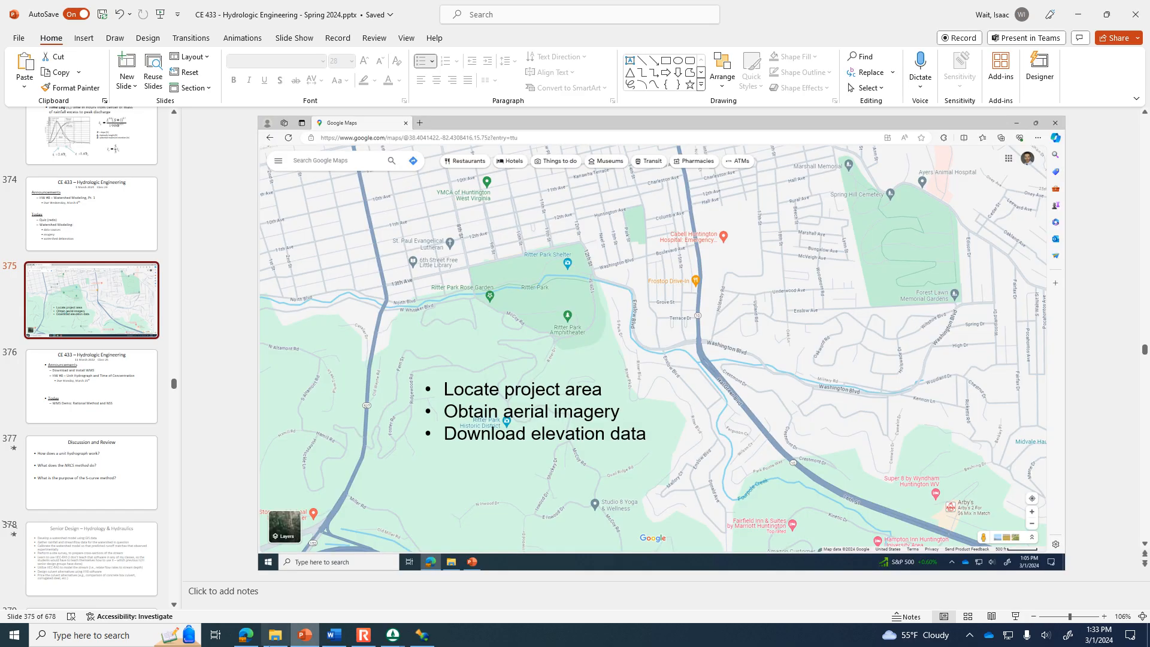
Return to the map locator and locate the Ritter Park and Fourpole Creek area south of downtown Huntington
click(429, 639)
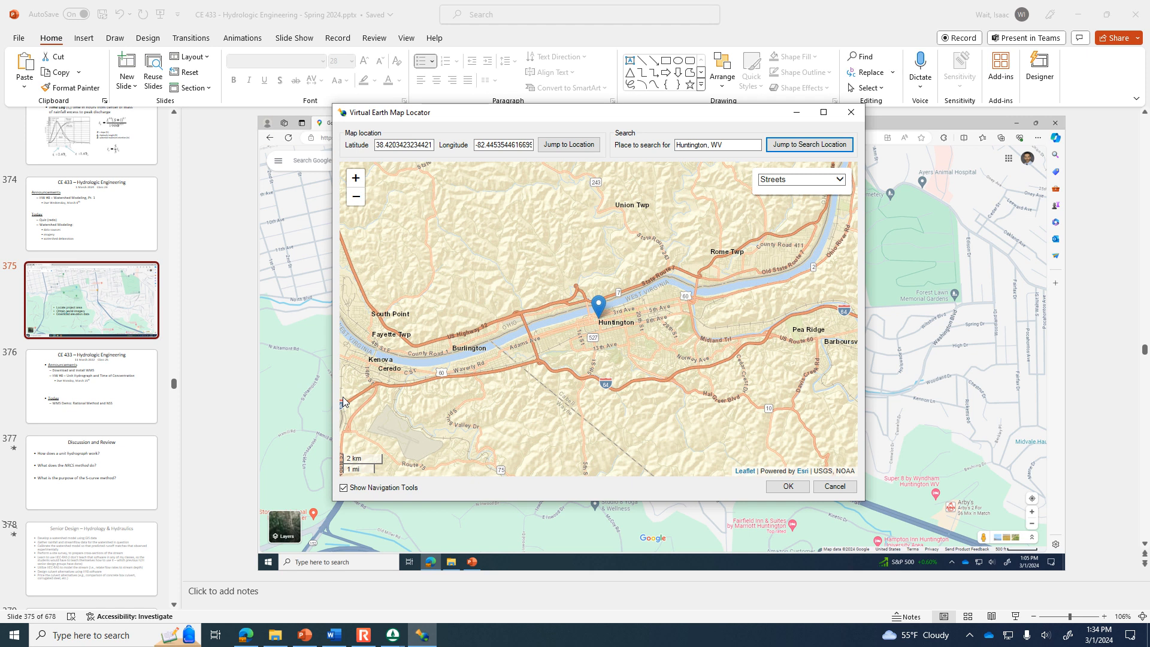
click(356, 198)
click(356, 199)
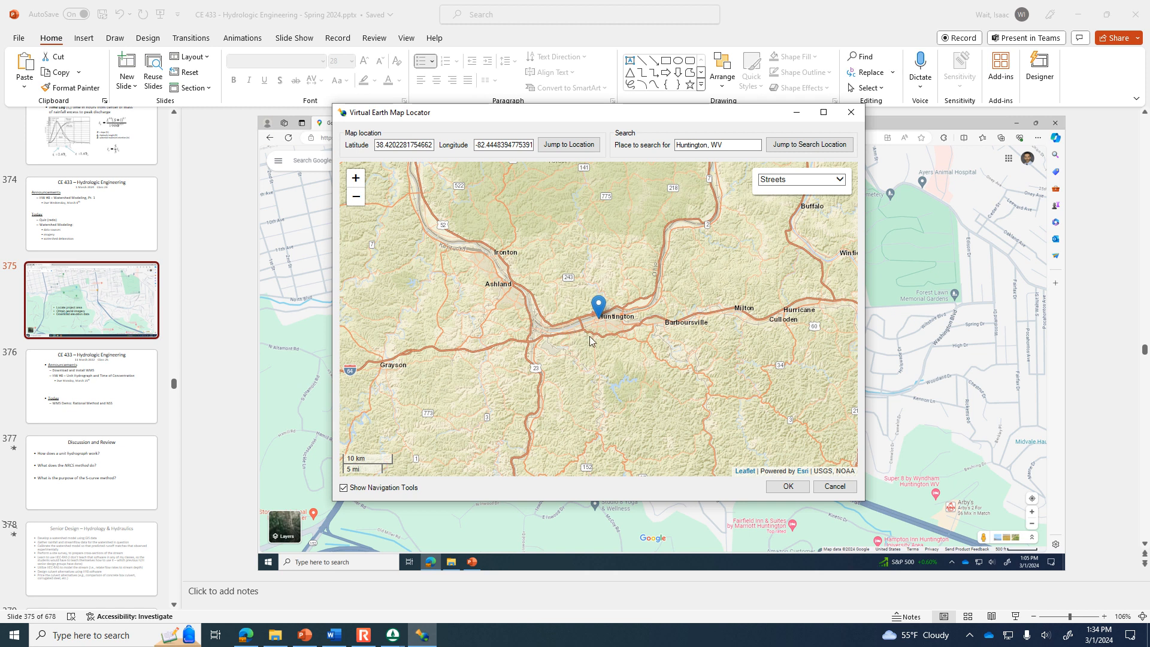
click(356, 178)
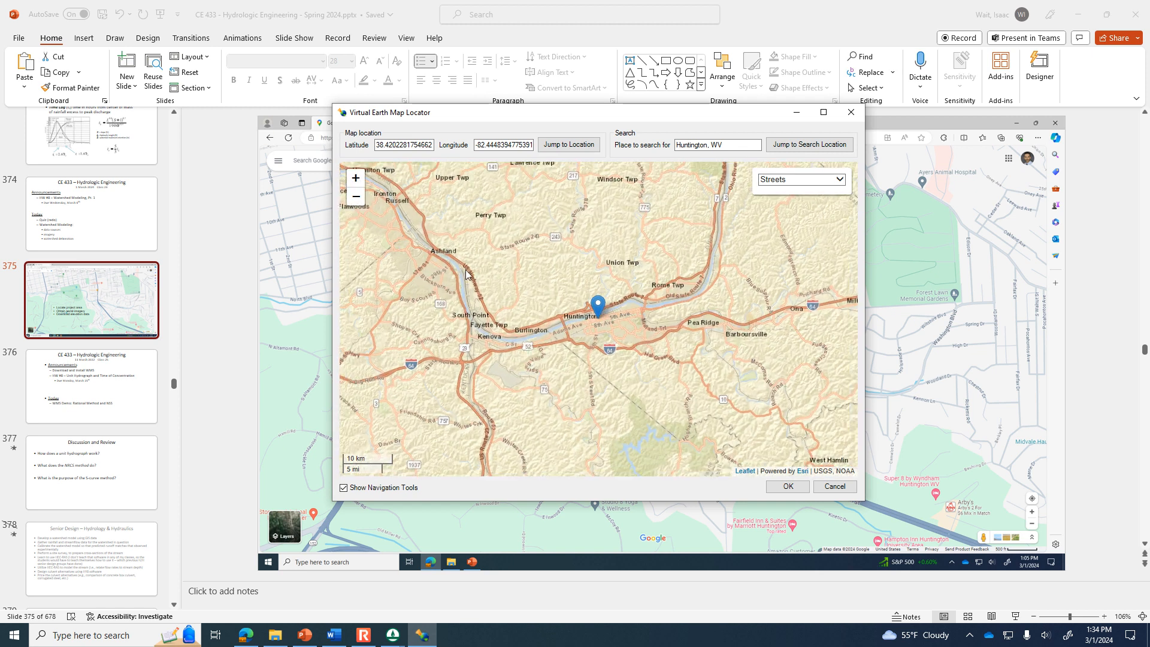
drag(587, 385, 554, 300)
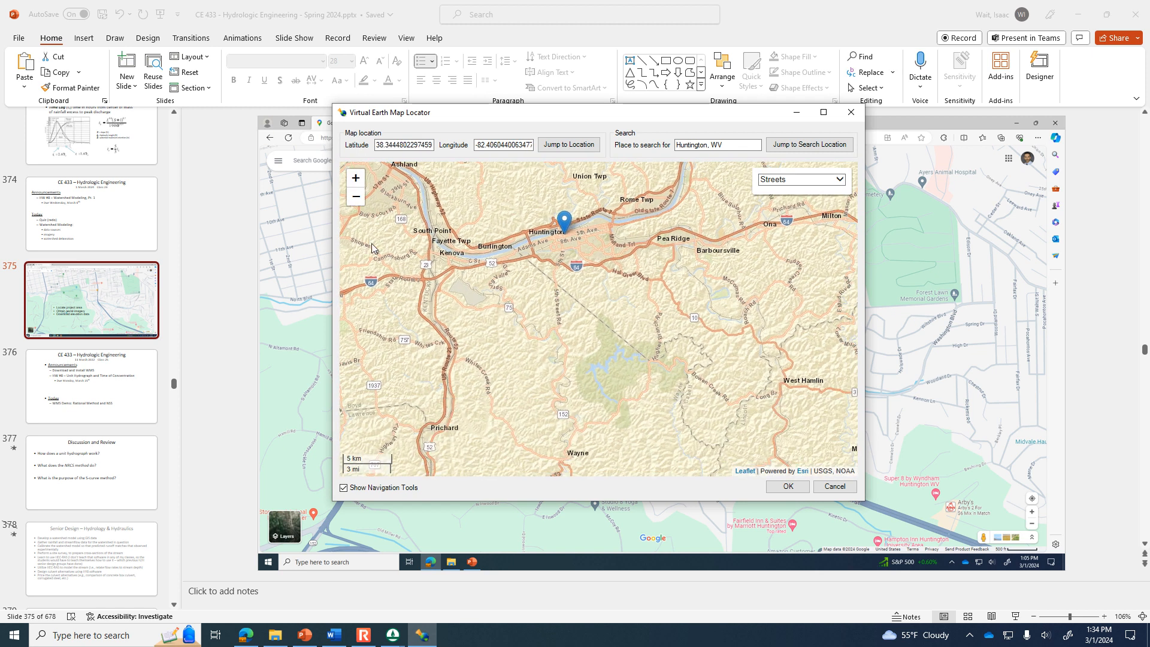
click(355, 178)
drag(546, 289, 558, 362)
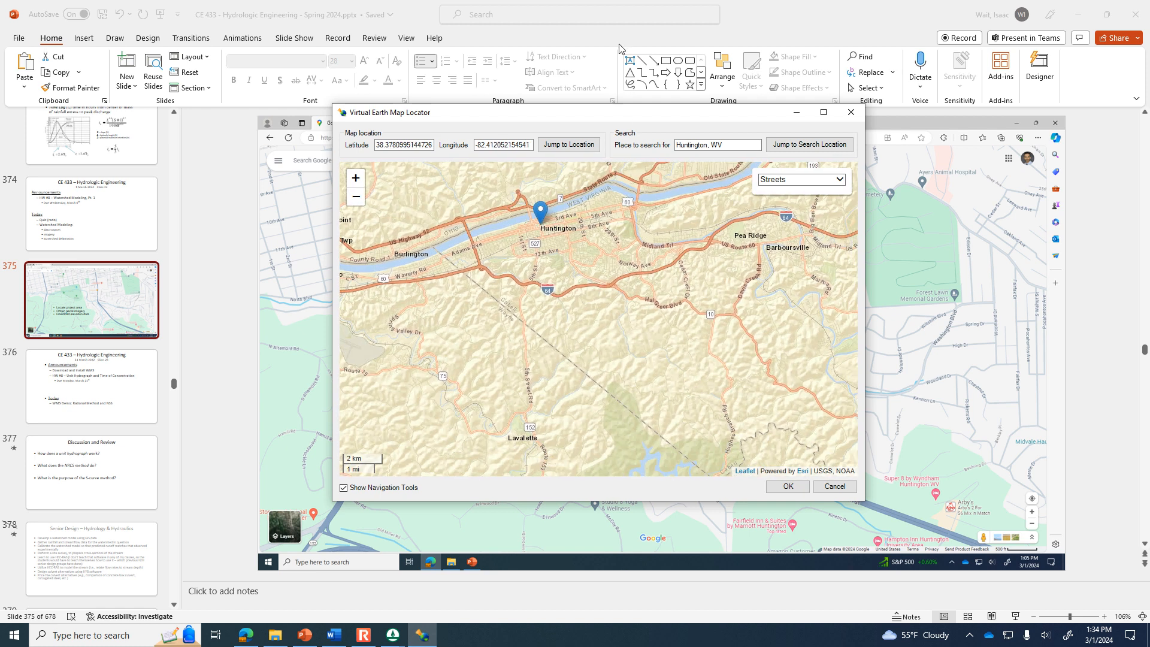
click(355, 178)
drag(602, 237, 659, 342)
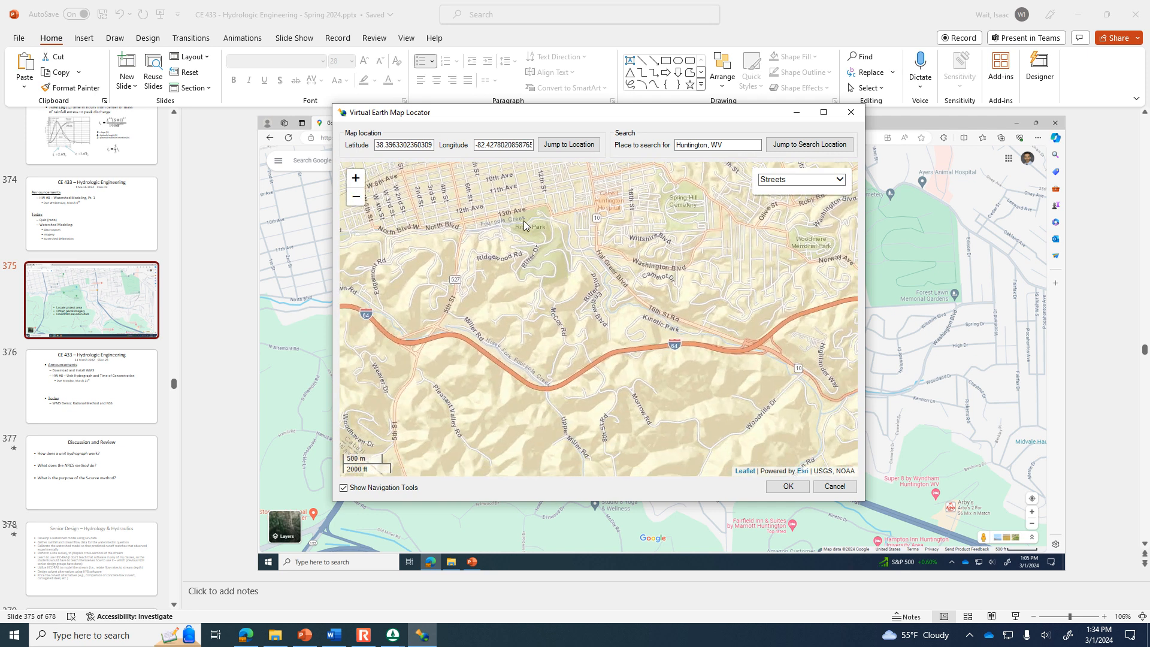
drag(581, 236, 575, 215)
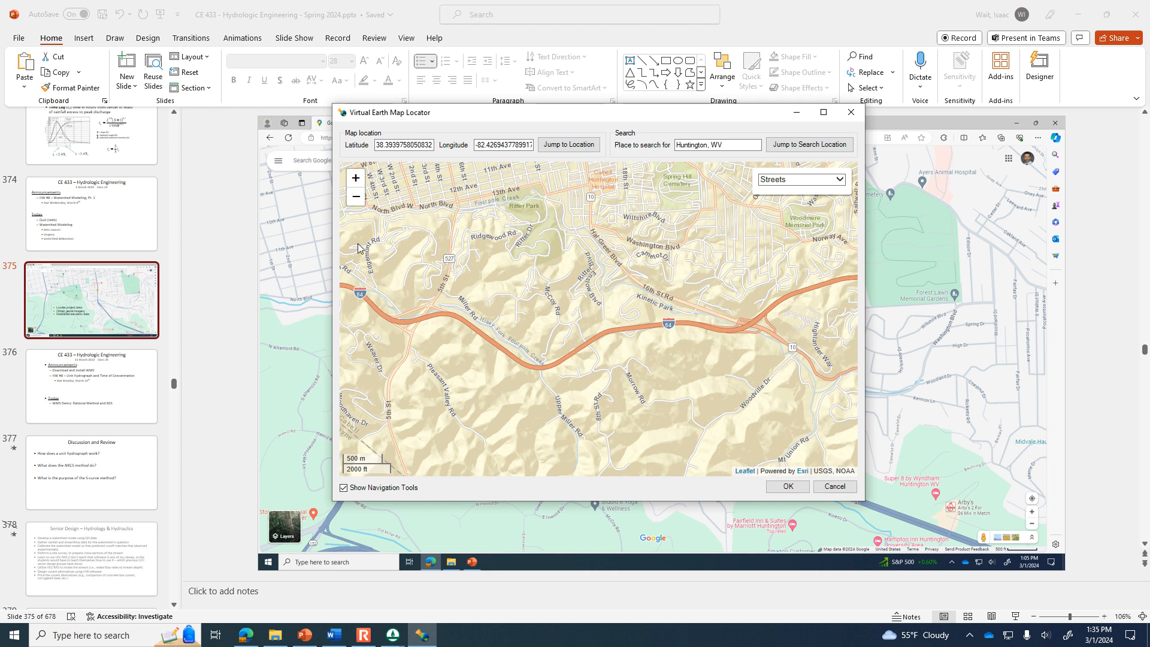
Frame the Fourpole Creek area and the hills south of I-64, accept it as the project boundary, and return to WMS
click(356, 199)
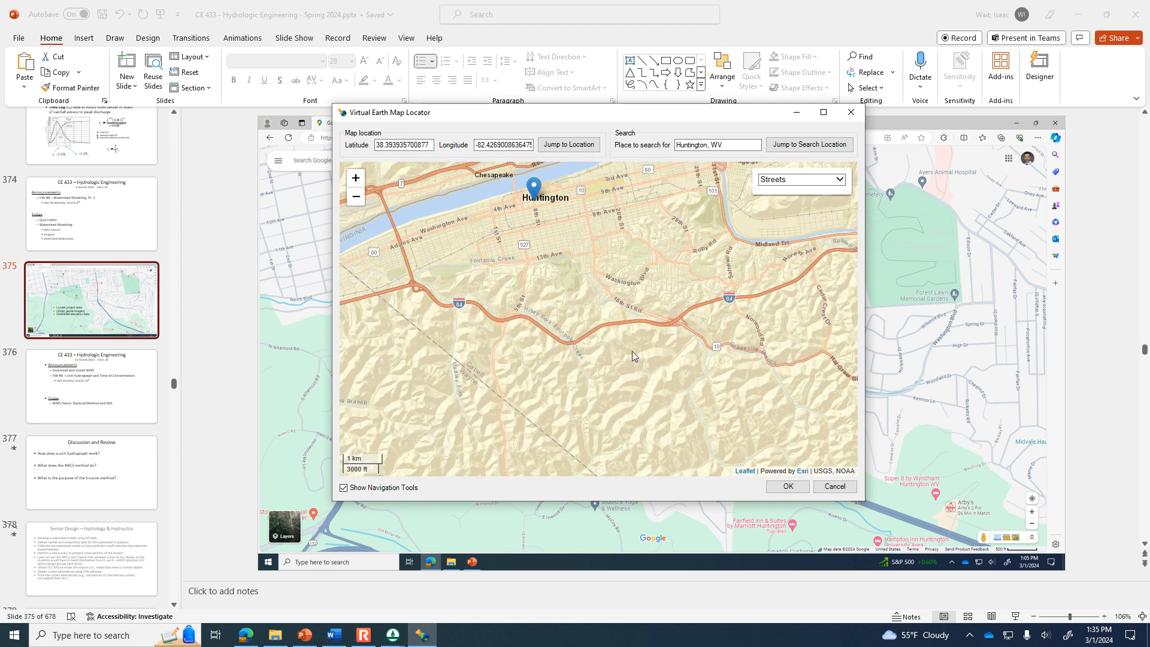
drag(634, 351, 613, 283)
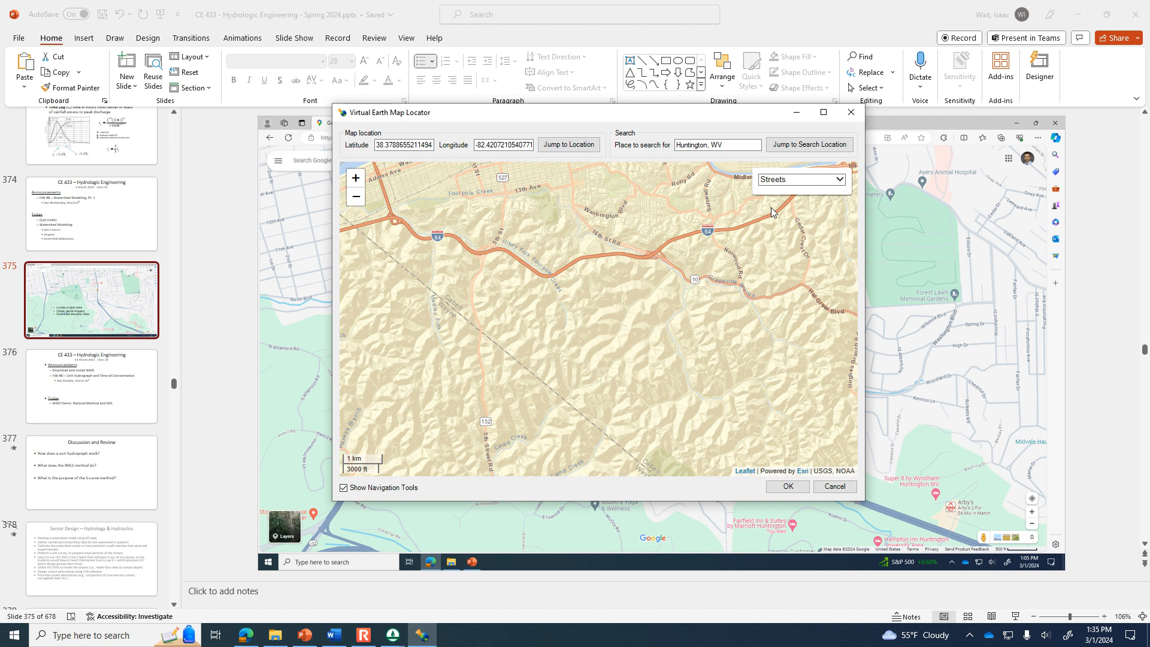
mouse_move(545, 229)
mouse_down()
mouse_move(560, 238)
mouse_move(565, 225)
mouse_up()
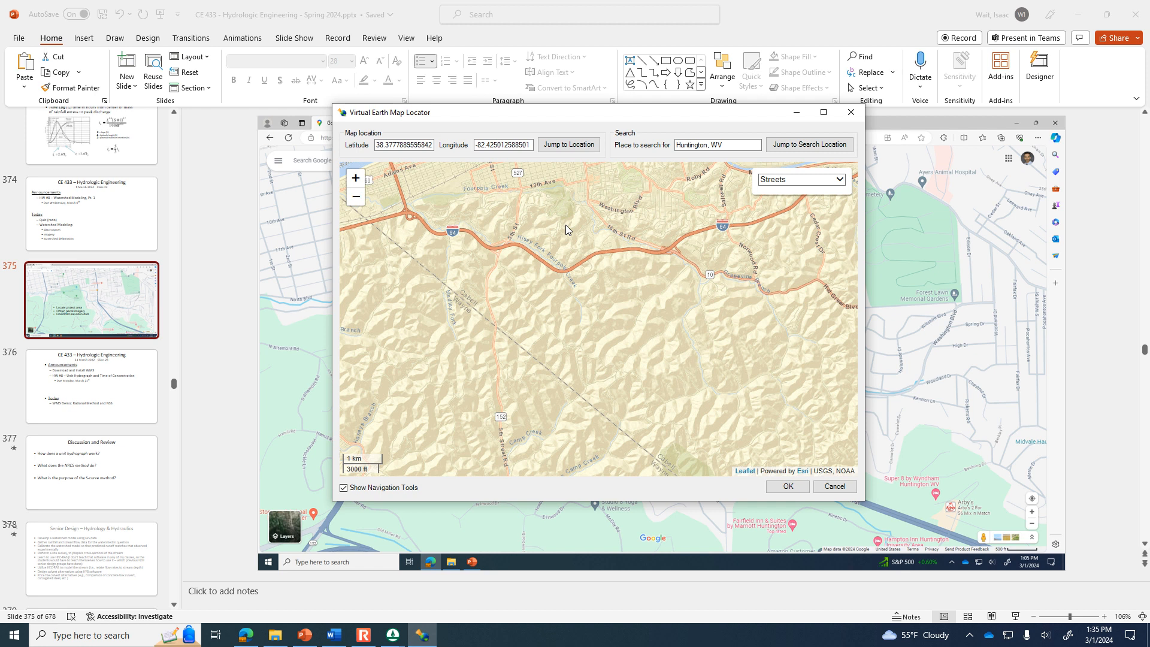
click(787, 487)
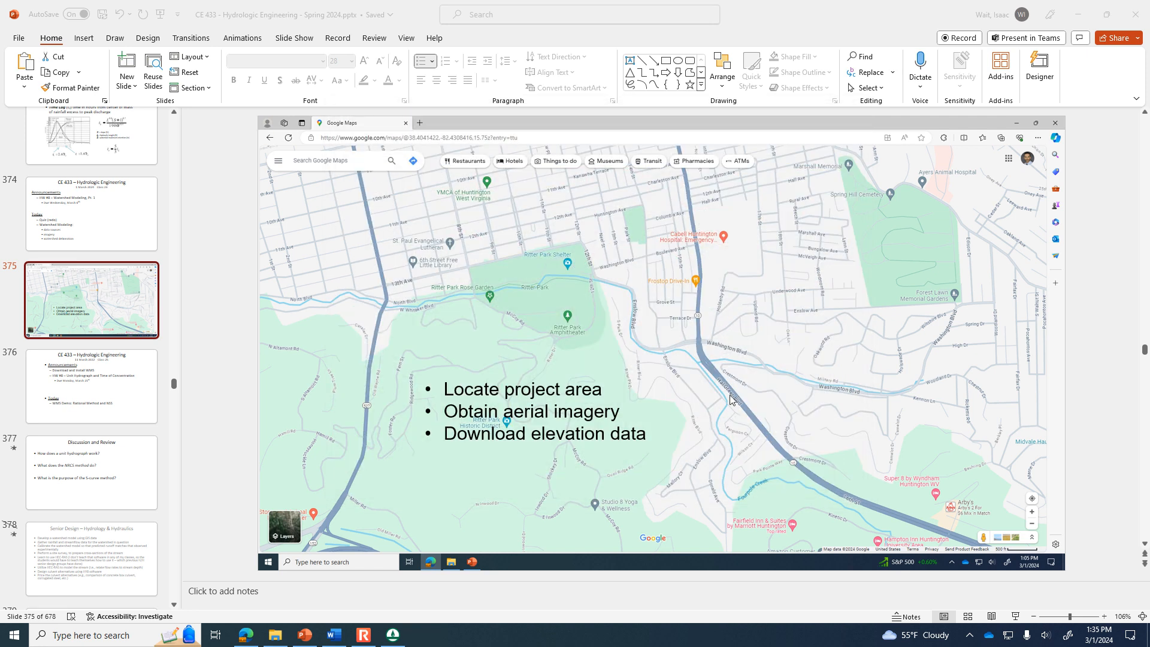
click(393, 634)
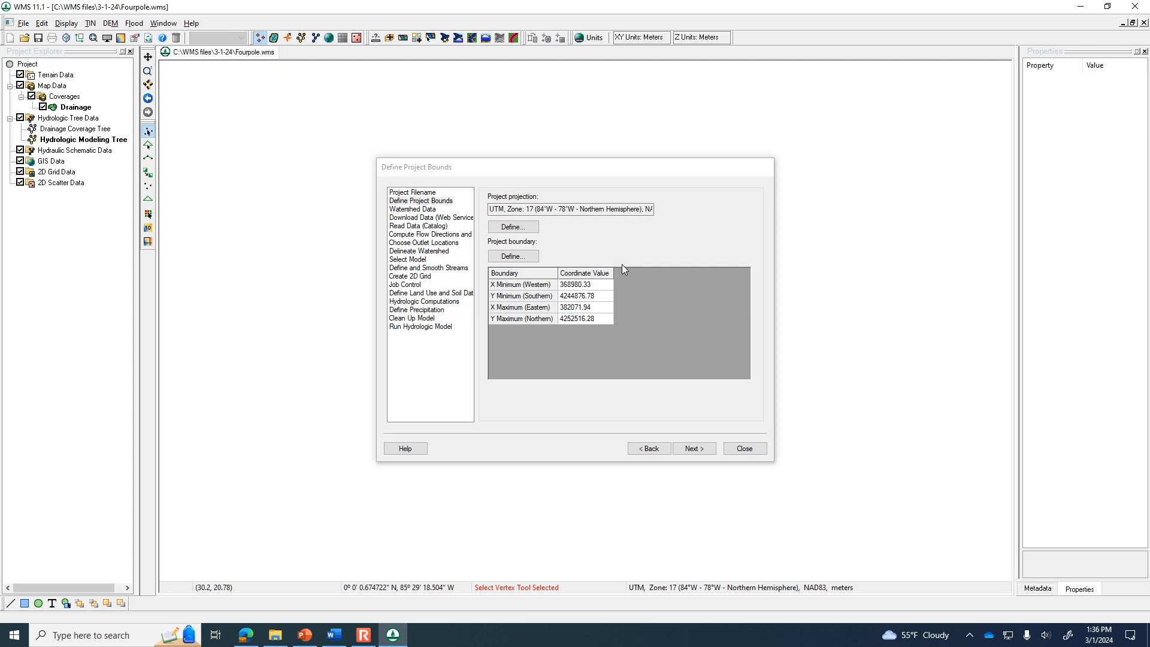
Accept the project bounds, keep web services as the watershed data source, and advance to the web data download page
click(693, 450)
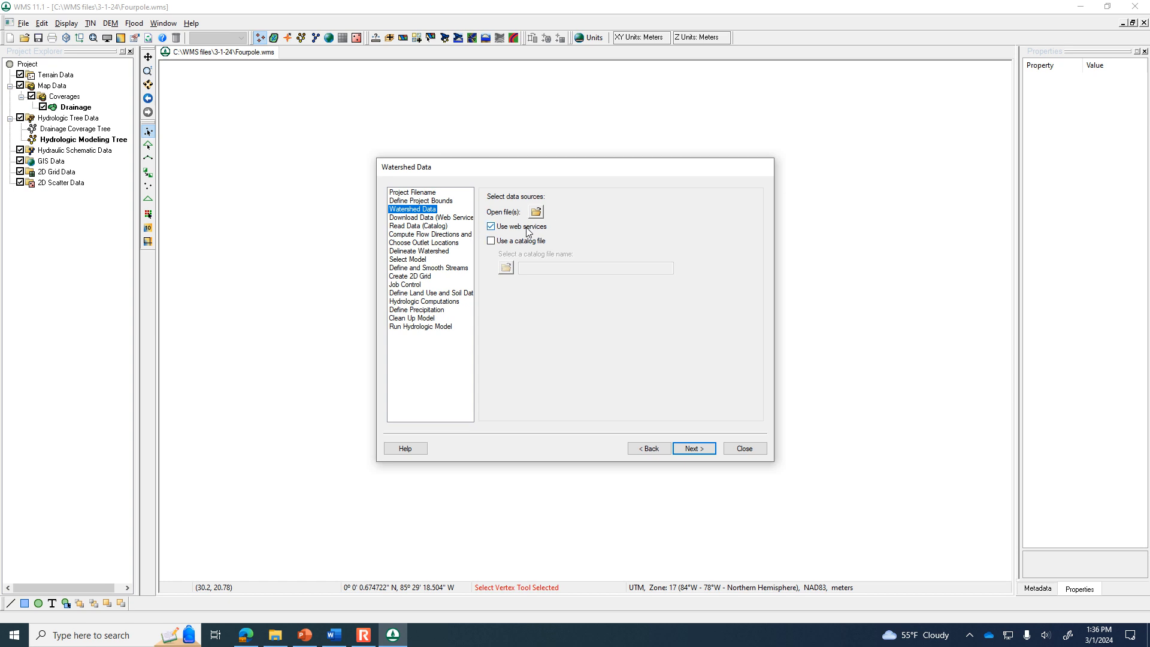
click(491, 227)
click(491, 227)
click(686, 450)
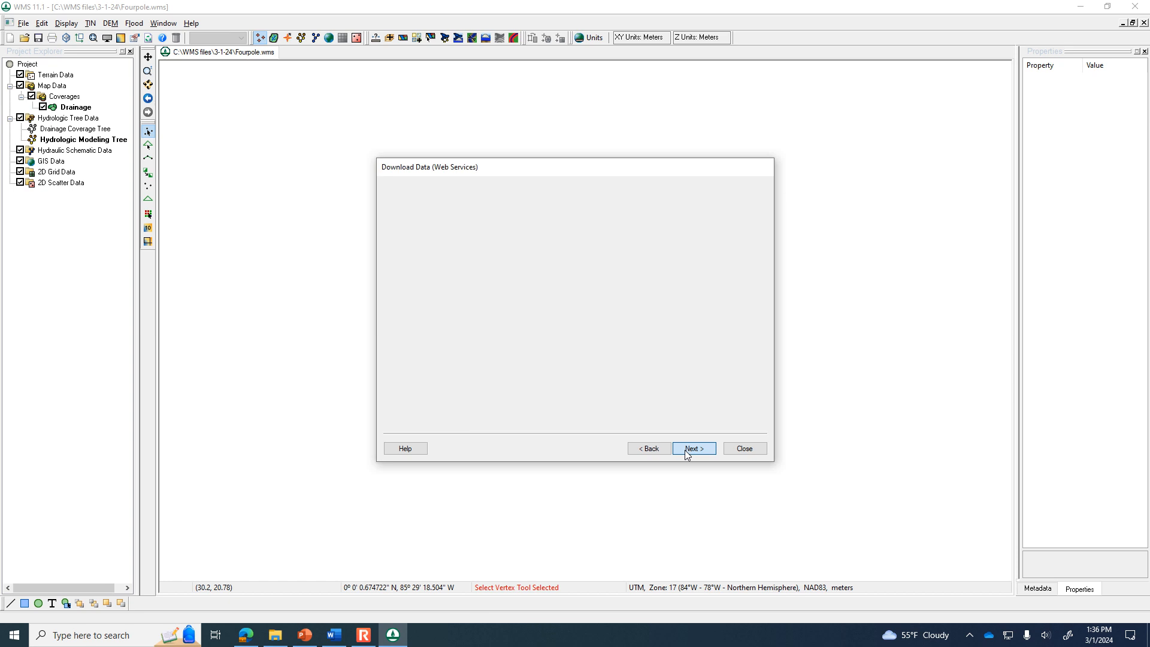
click(774, 469)
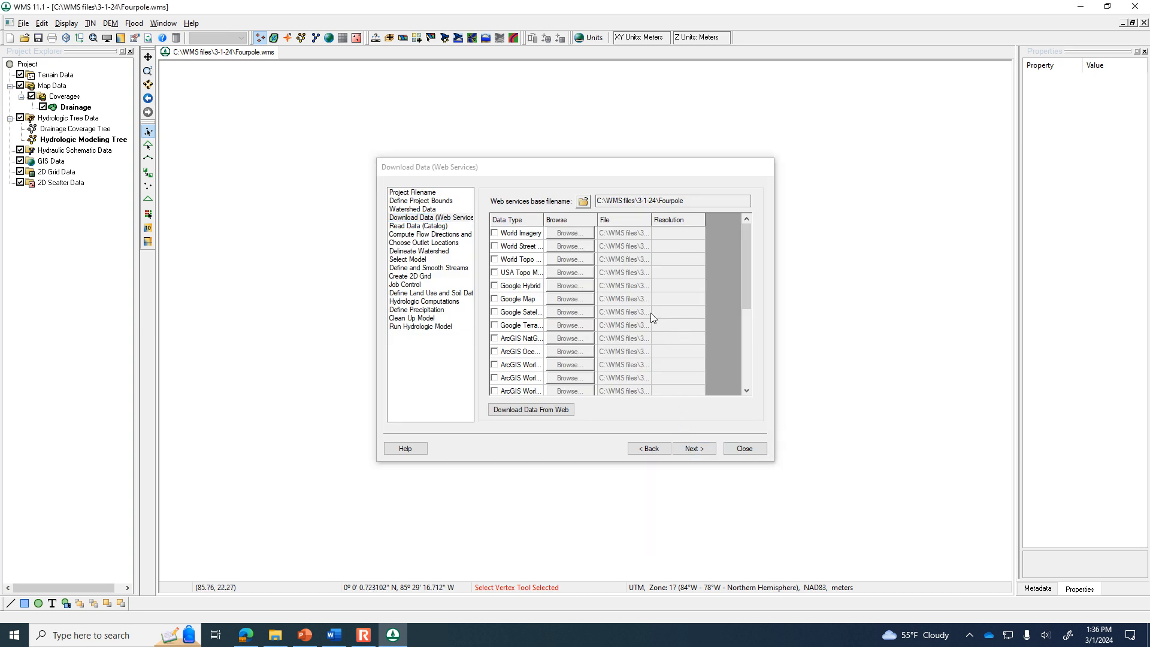
Widen the data type column and deselect the NLCD 2011 and Ssurgo soil type data sets for download
drag(544, 216, 580, 220)
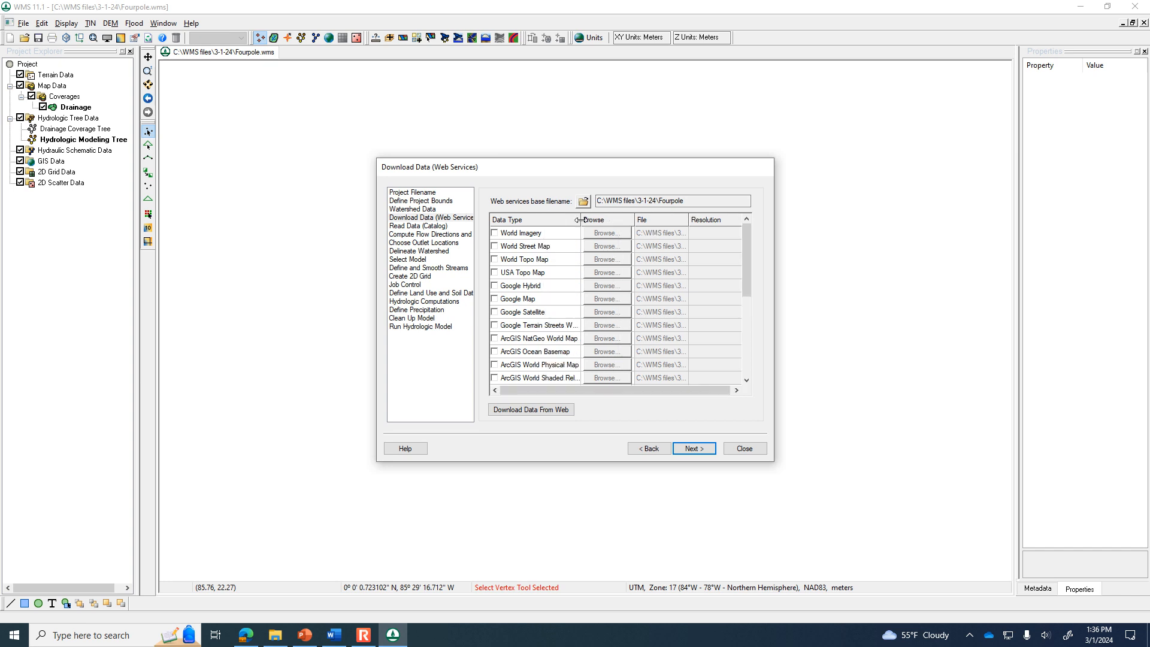
drag(748, 275, 752, 312)
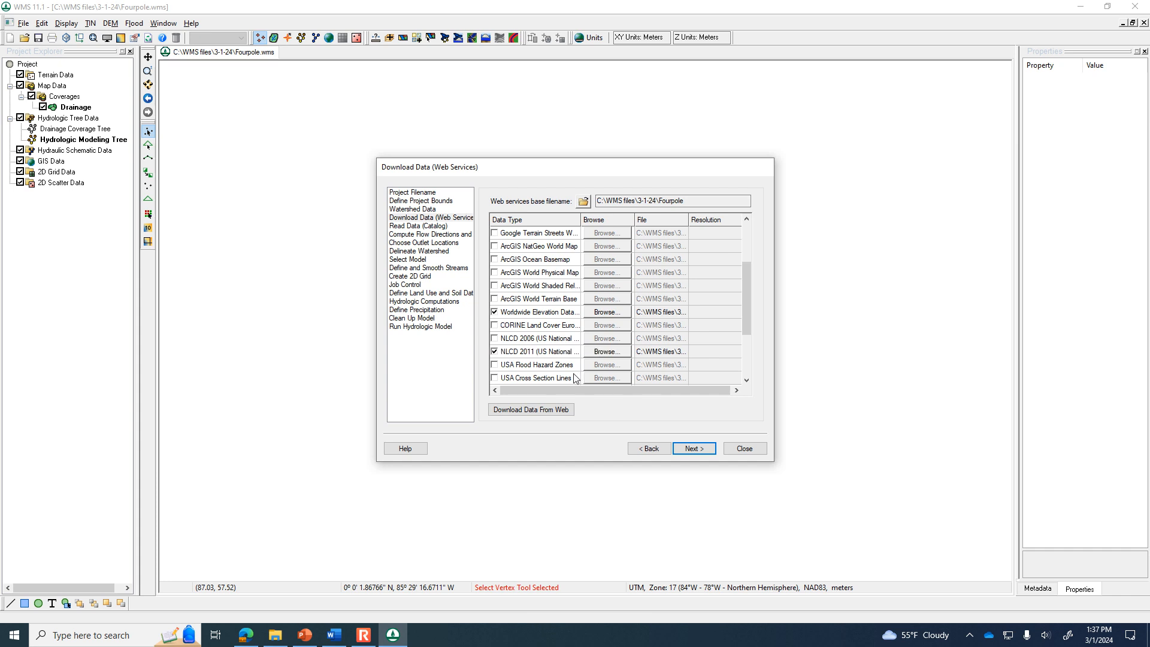
click(495, 354)
click(495, 353)
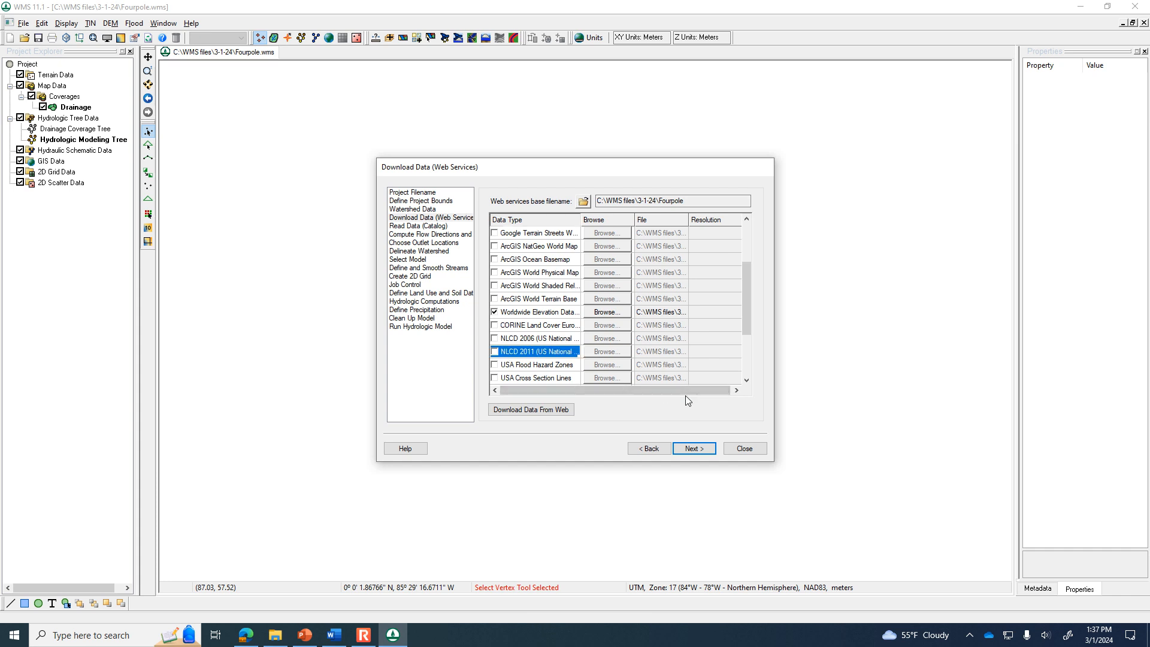
drag(746, 315, 742, 346)
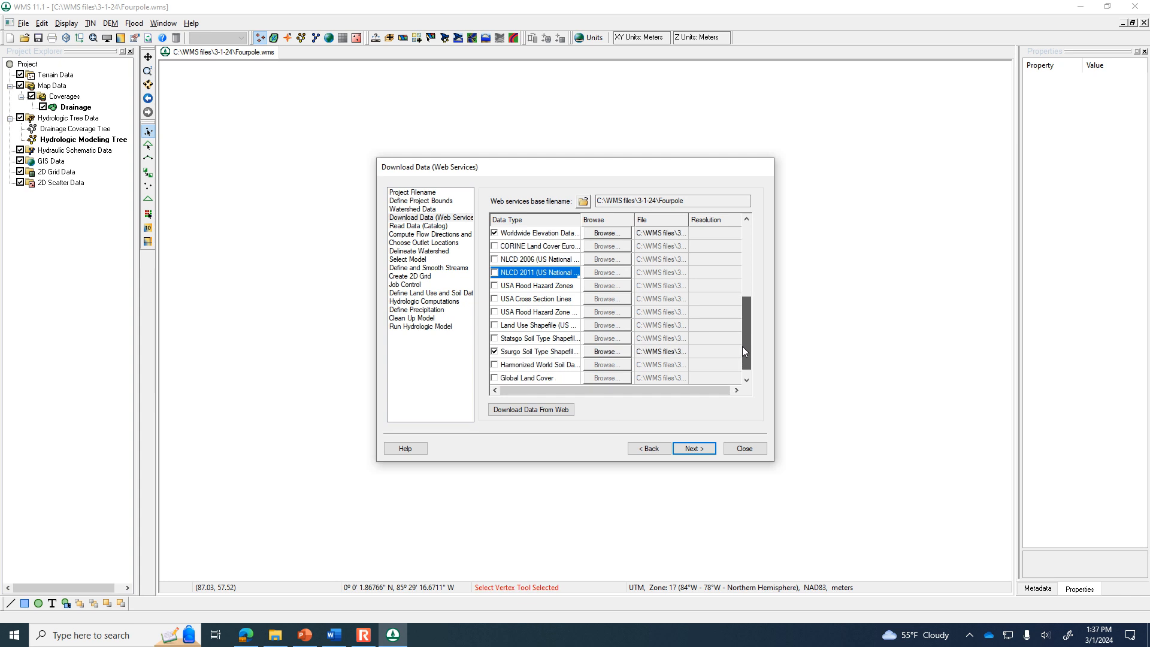
click(493, 352)
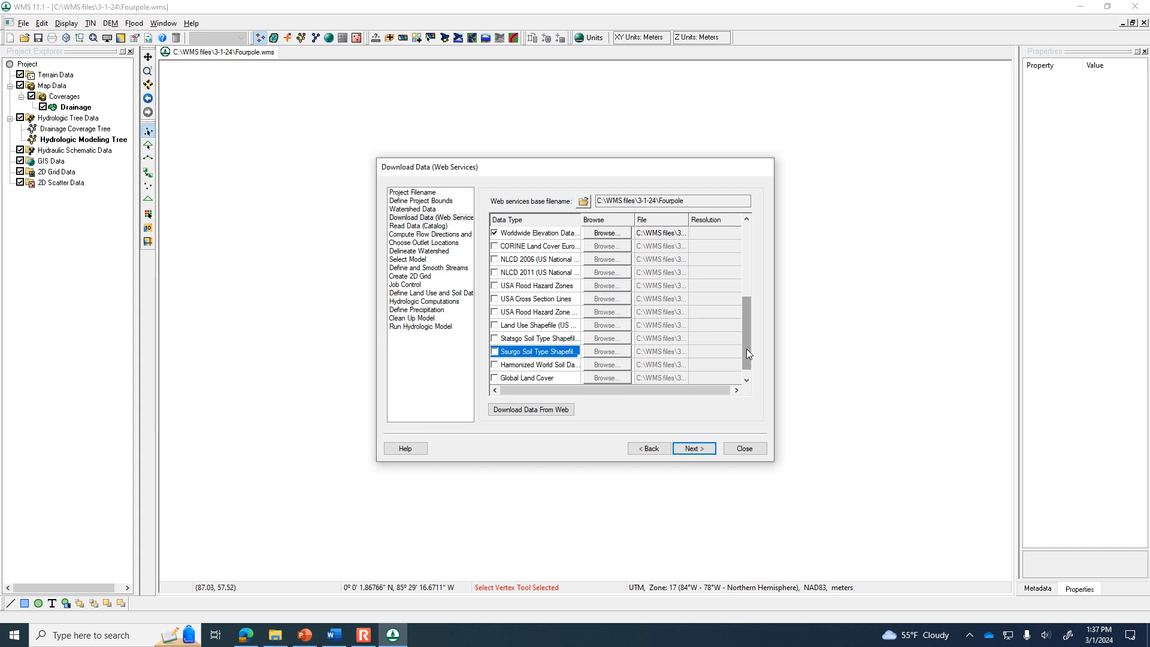
Download the Worldwide Elevation Data at zoom level 12 (30.0 meters resolution) and close the wizard
drag(743, 337, 748, 312)
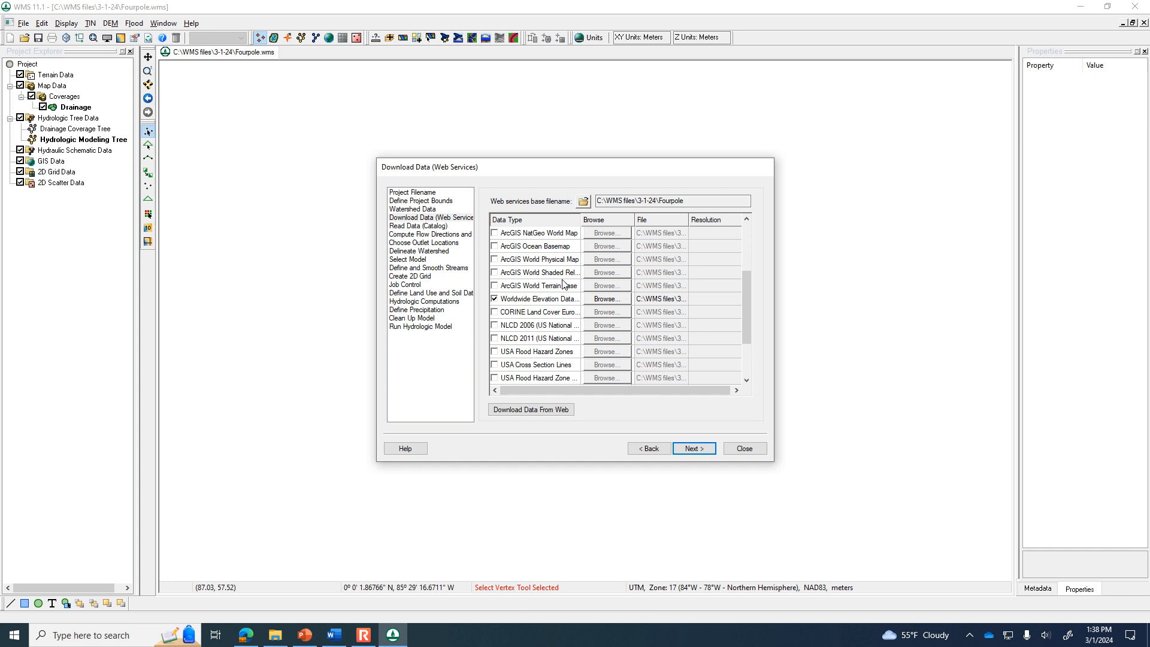
click(494, 300)
click(501, 413)
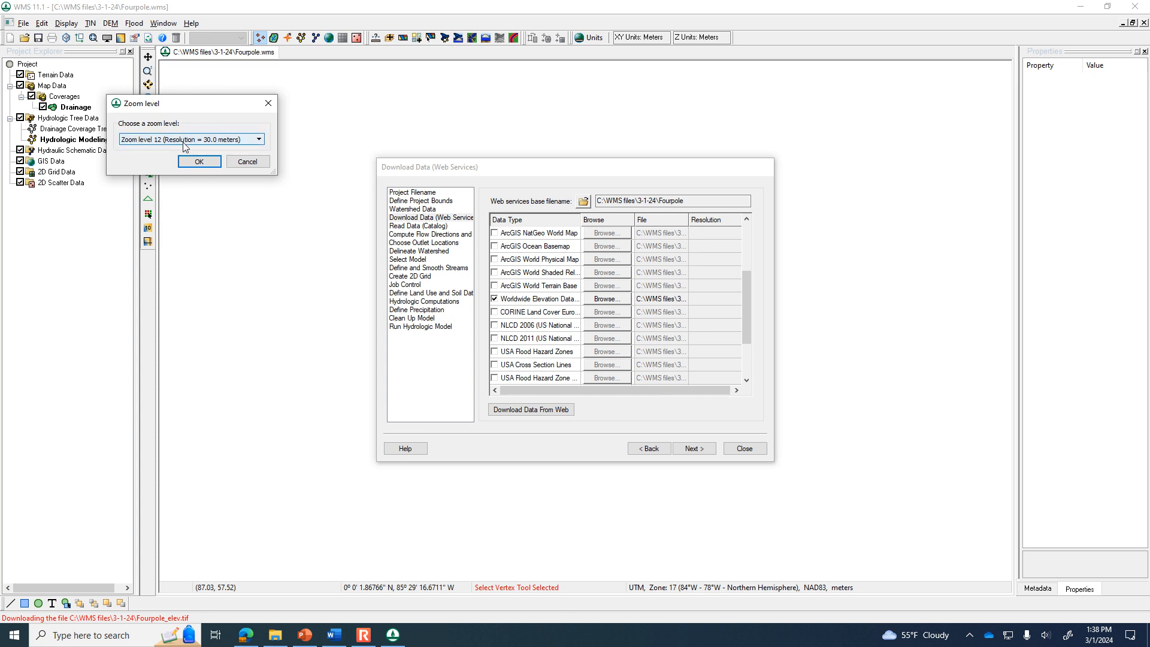
click(227, 139)
click(258, 219)
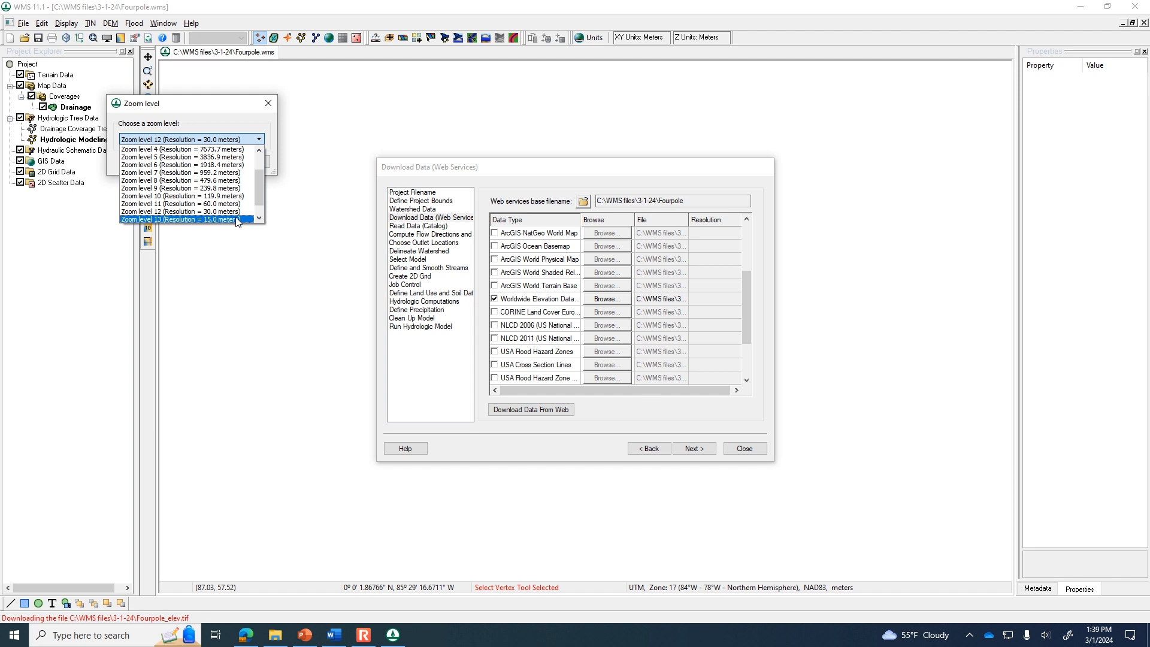
click(233, 211)
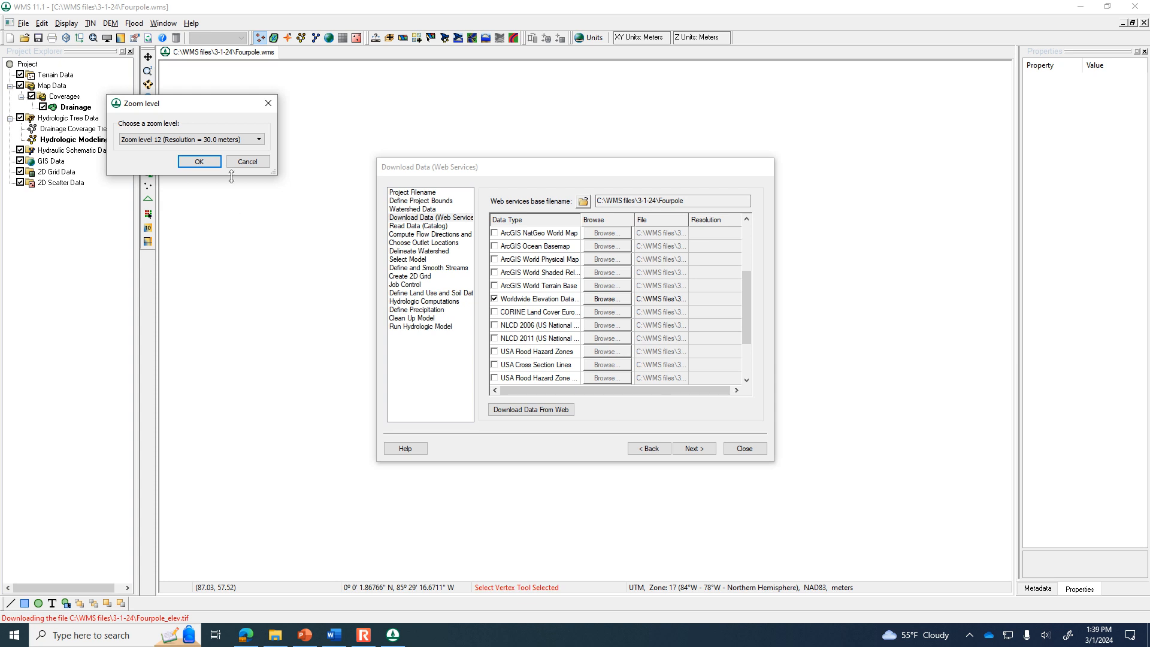
click(221, 141)
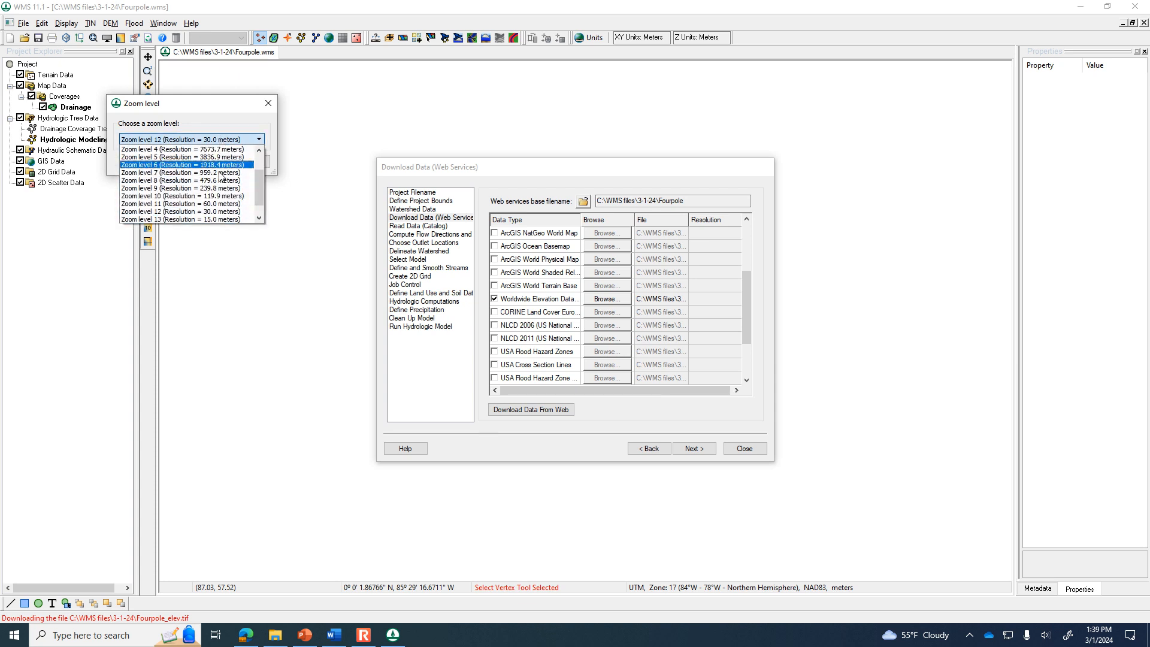
click(210, 211)
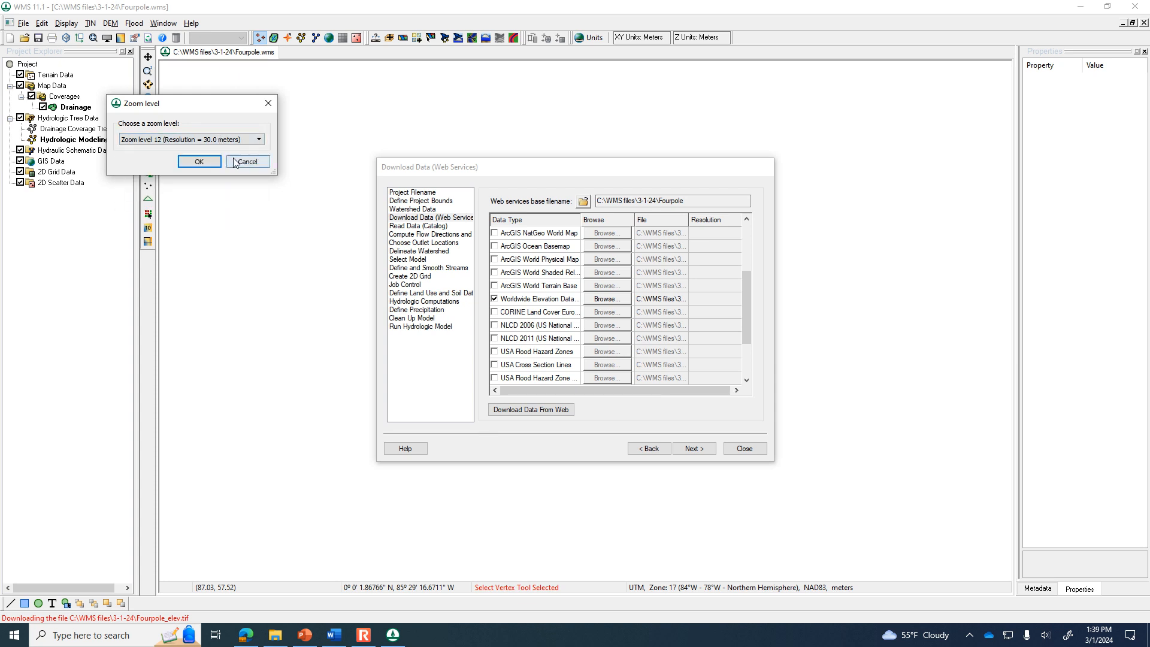
click(197, 163)
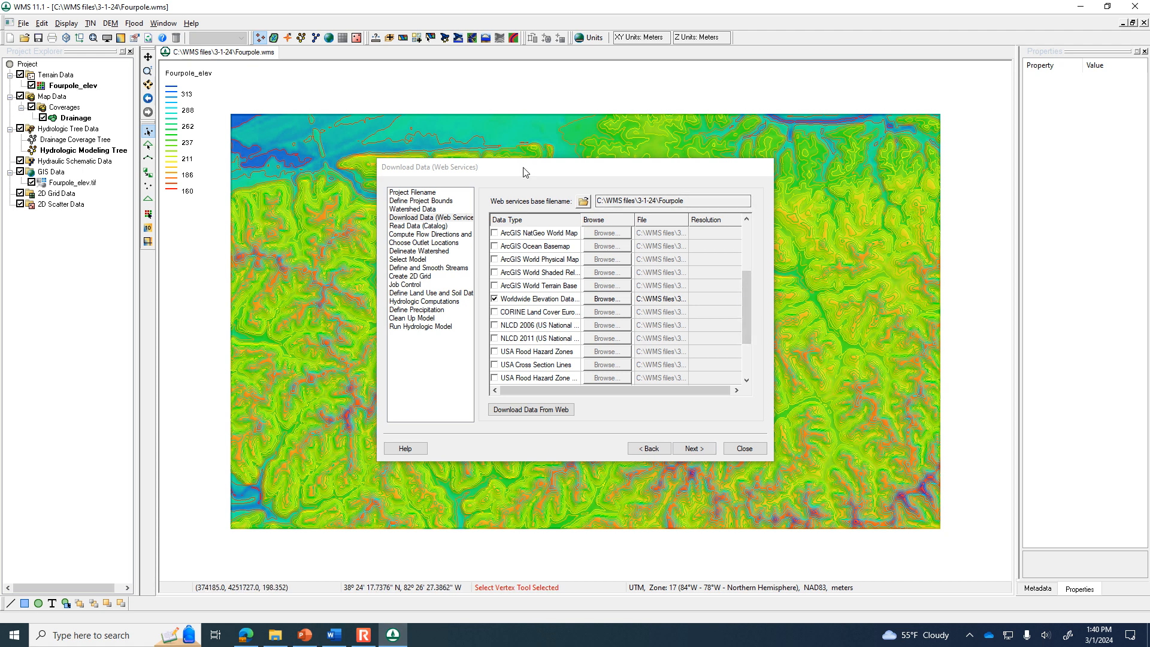
click(743, 448)
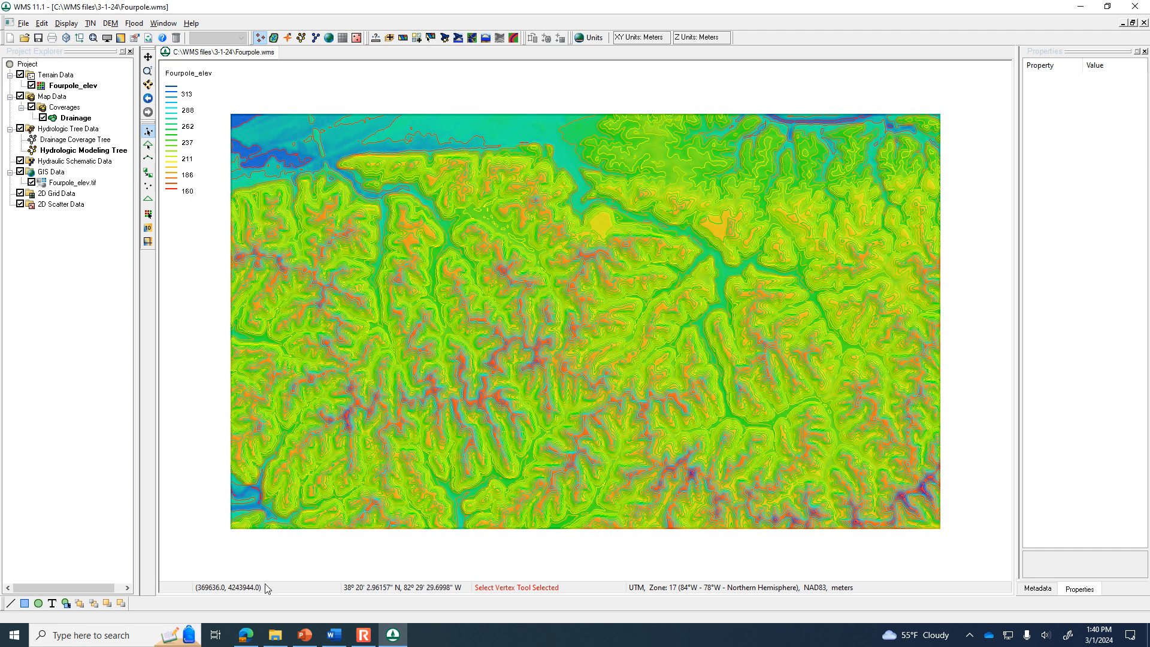
Switch between Google Maps in the browser and WMS to compare the Fourpole Creek streams and roads with the downloaded elevation data
click(246, 636)
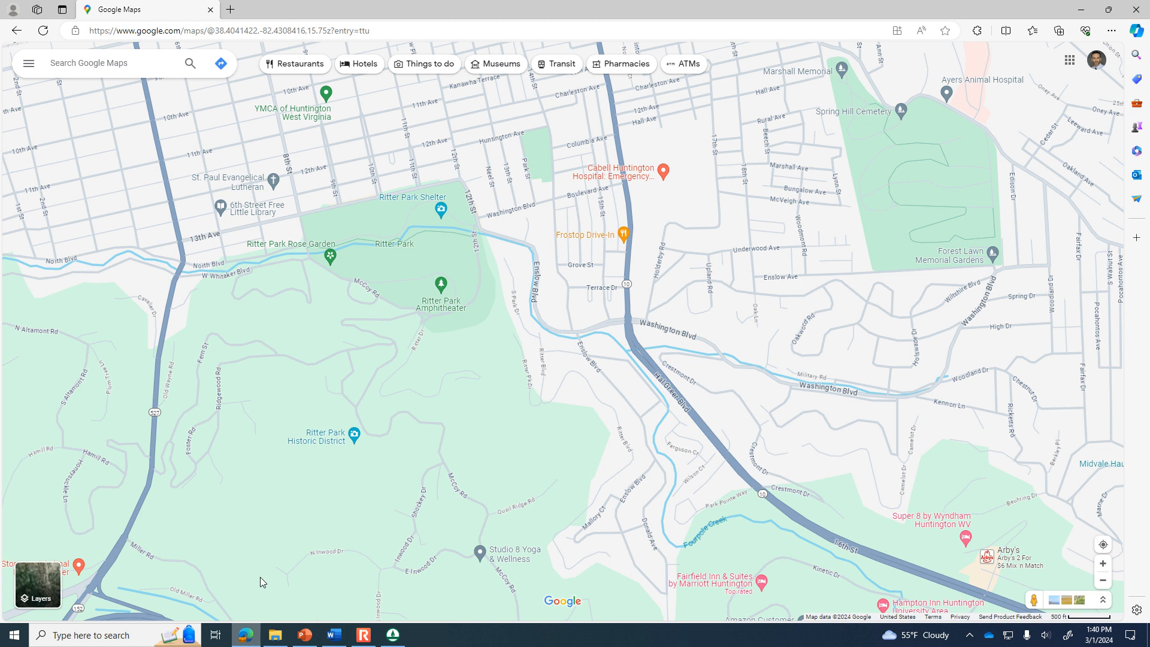
scroll(382, 279, down, 1)
scroll(380, 367, down, 1)
drag(380, 364, 405, 339)
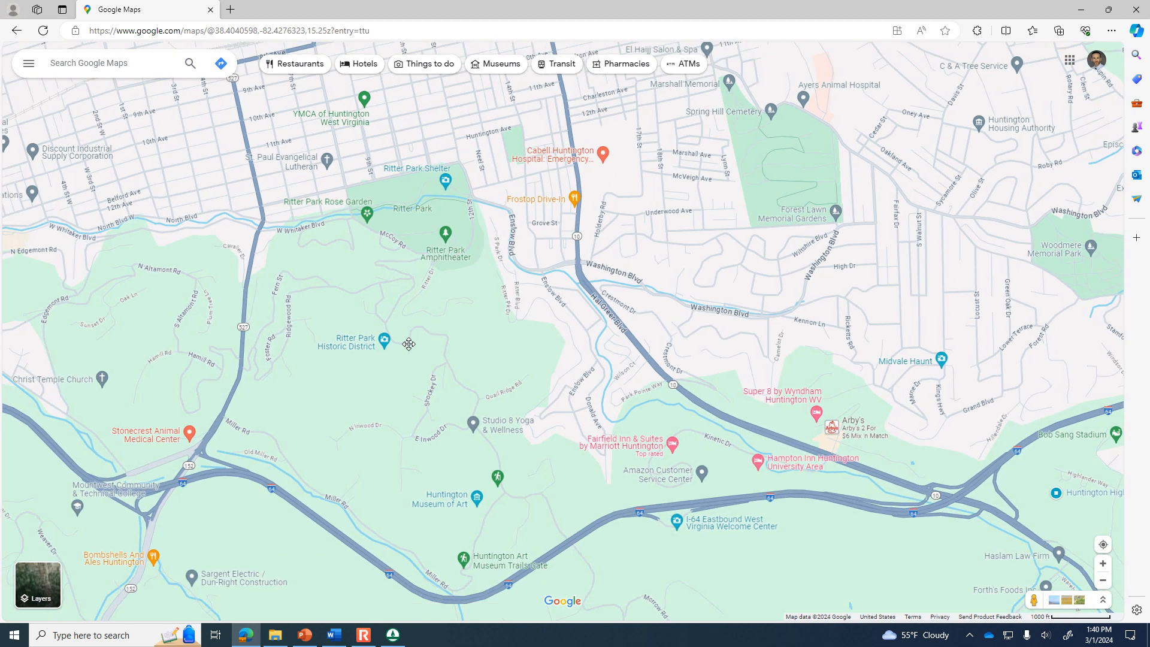
click(393, 636)
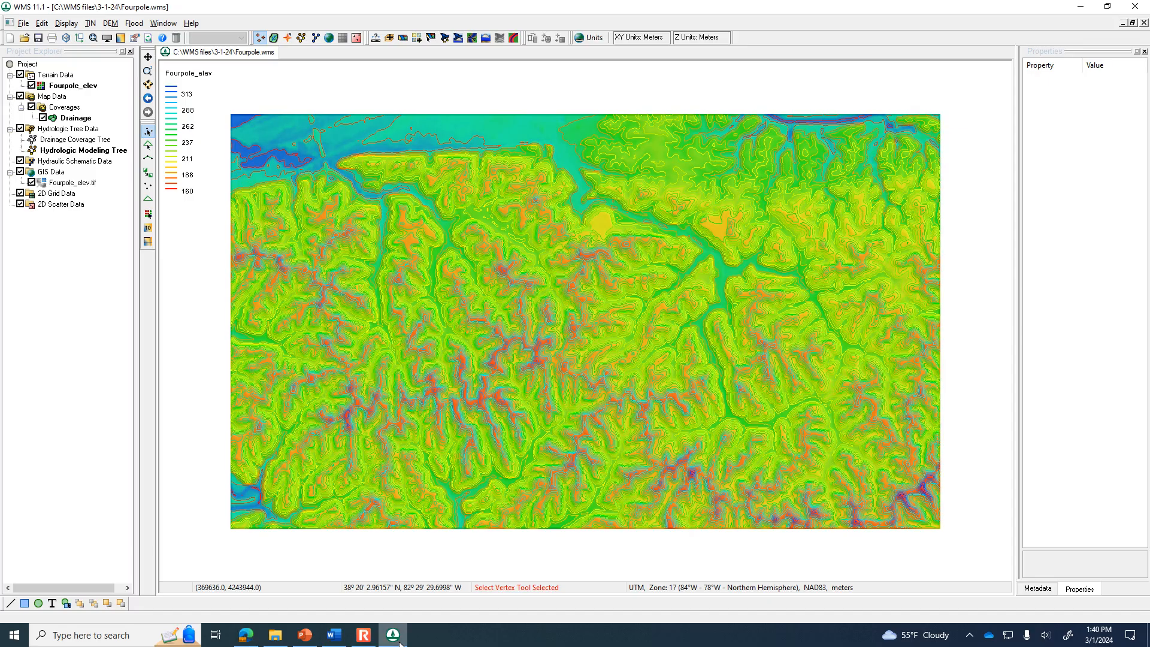
click(397, 640)
scroll(446, 501, down, 1)
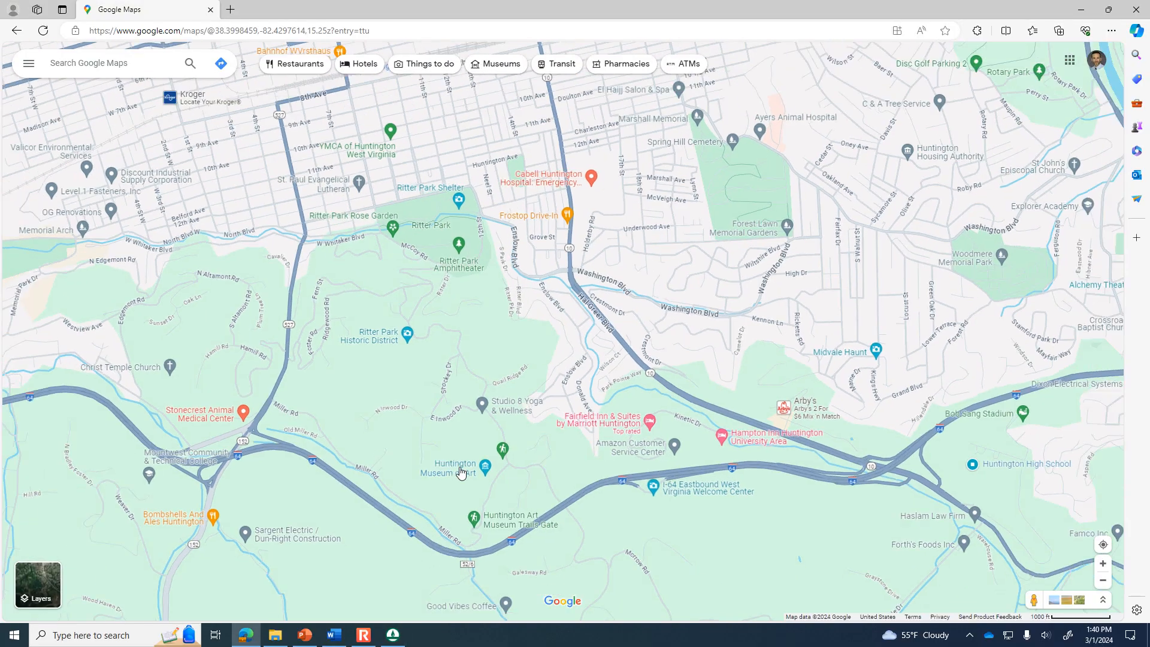
scroll(461, 473, down, 1)
drag(484, 506, 497, 364)
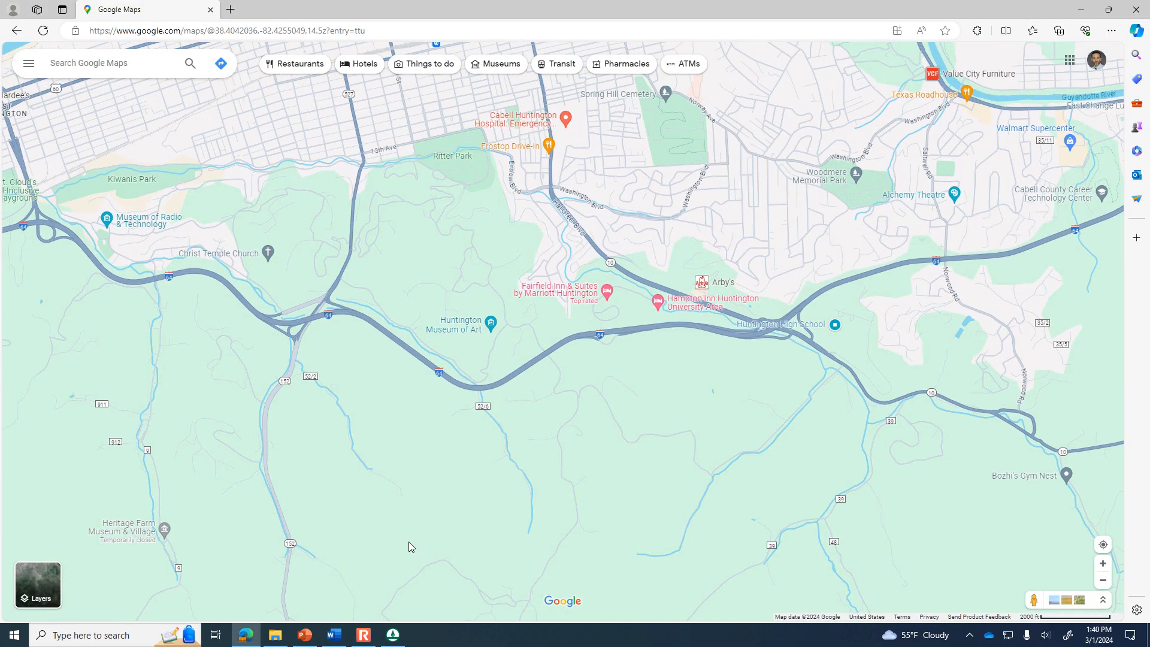
click(393, 638)
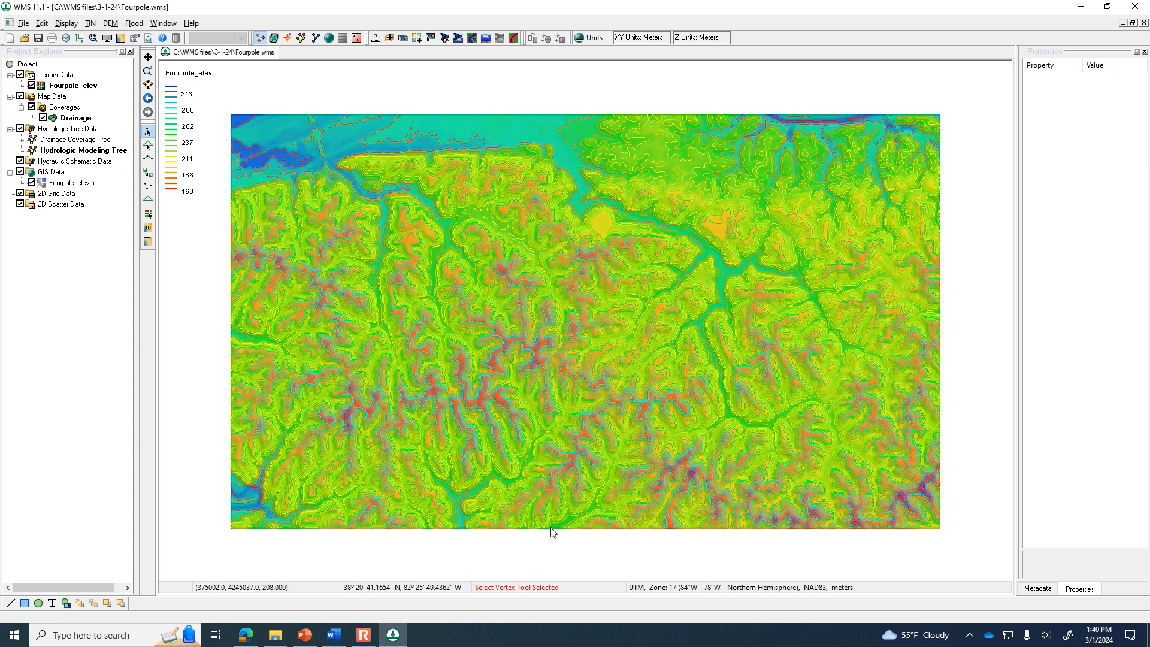
click(386, 636)
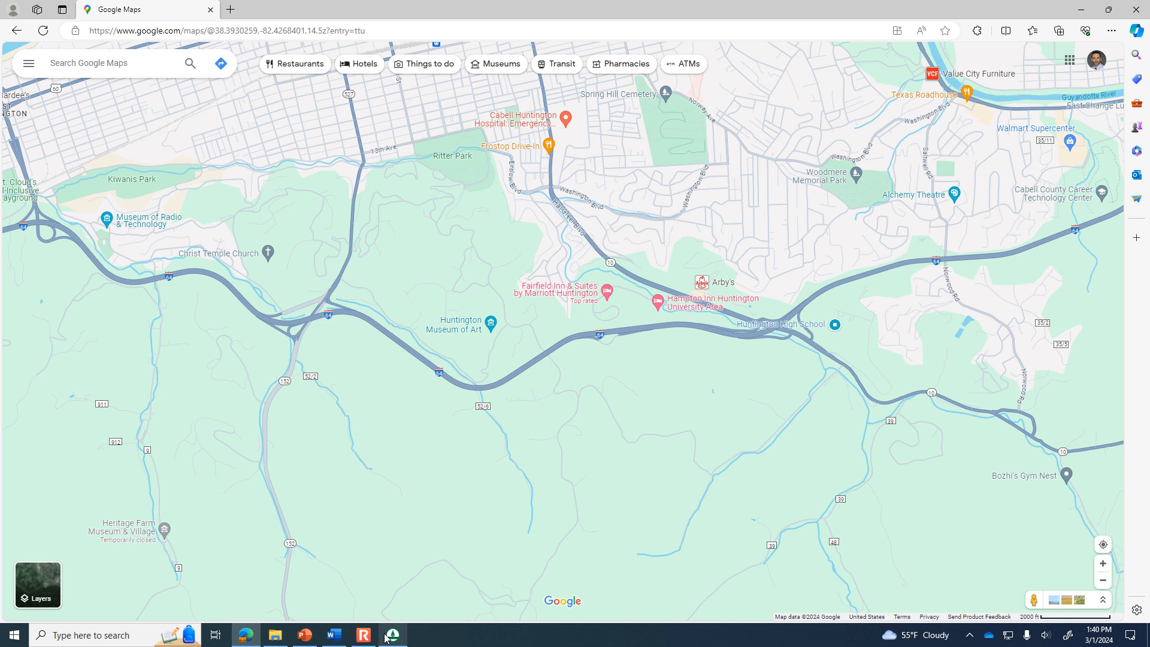
Switch to WMS and add the World Street Map online map to the project
click(386, 636)
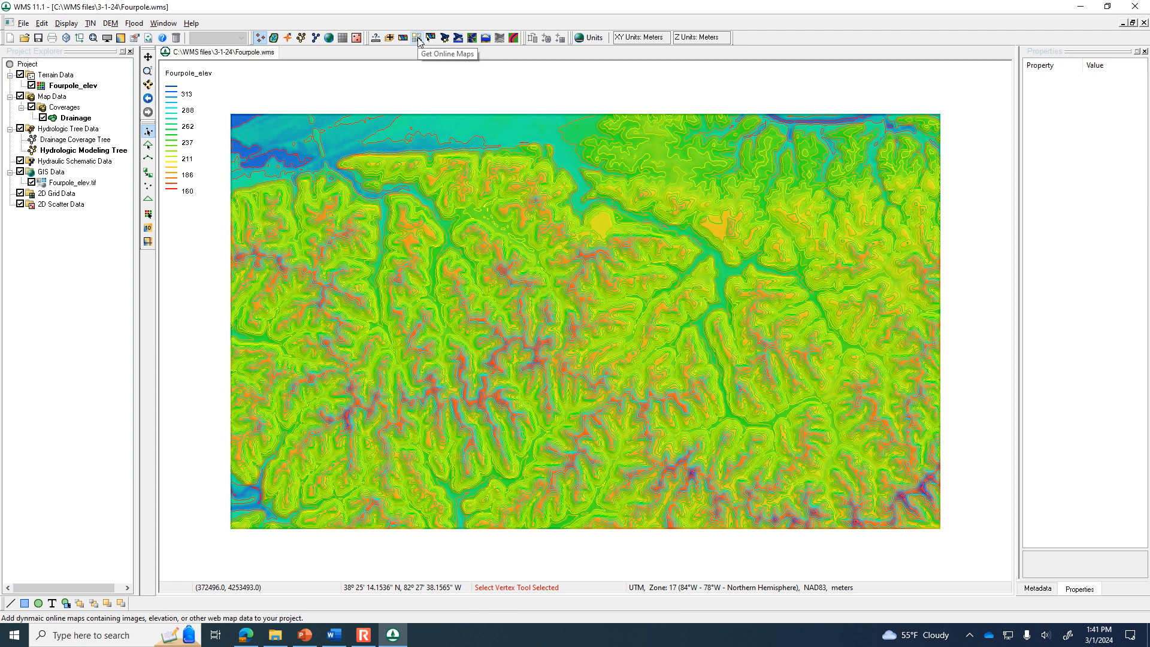
click(418, 40)
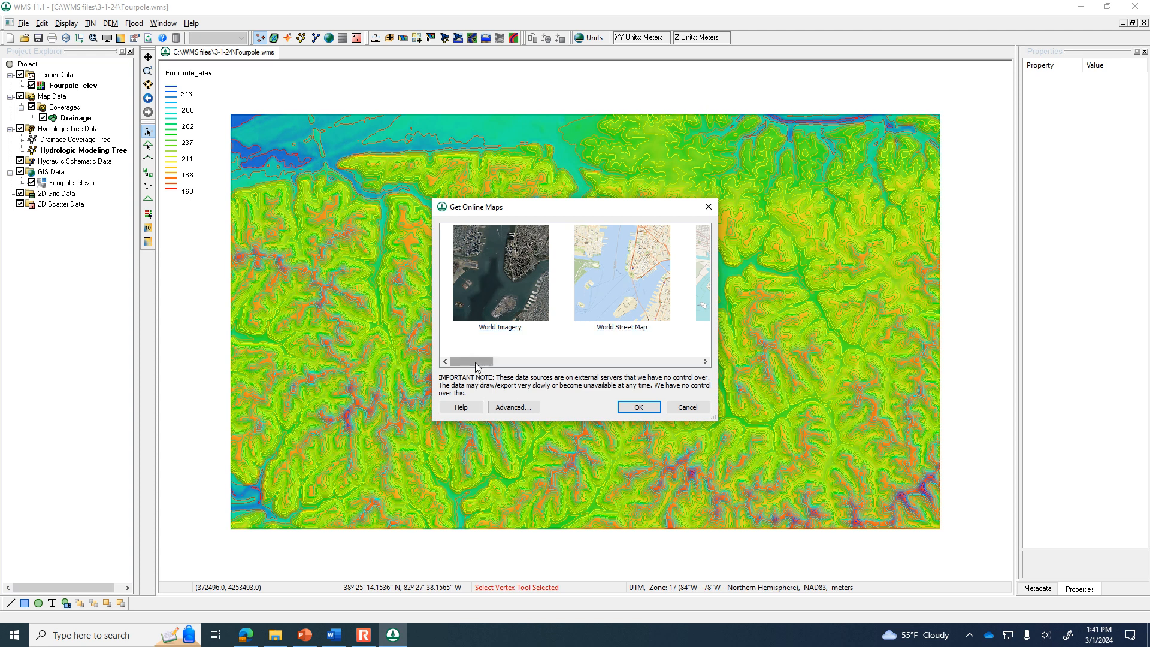
drag(475, 362, 505, 364)
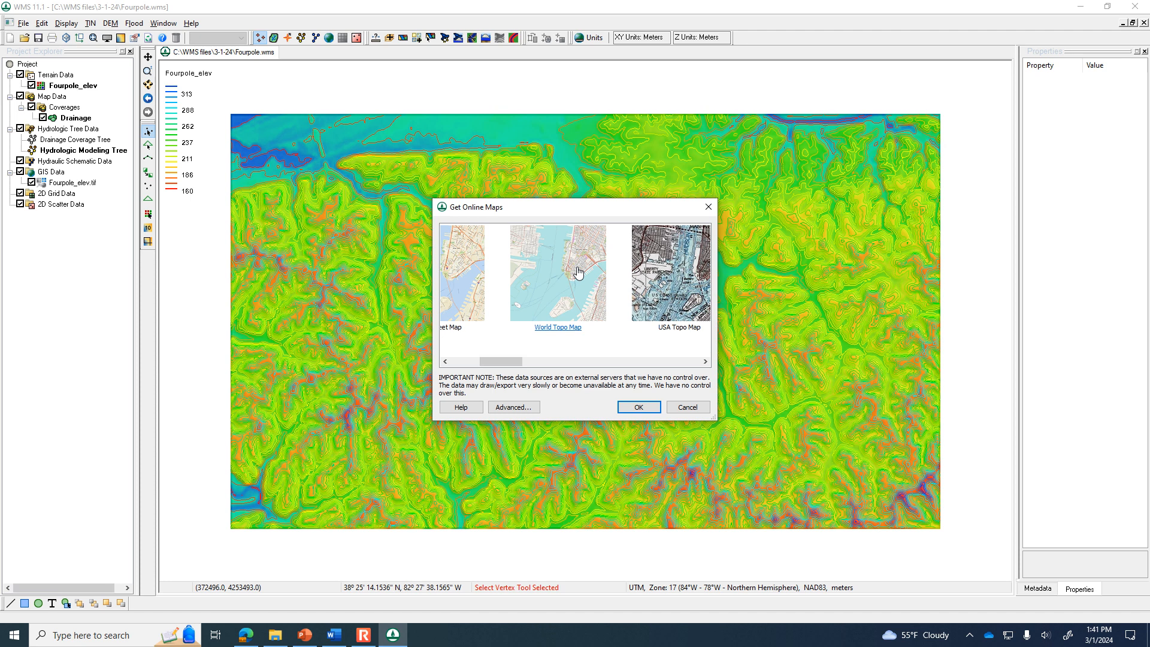
drag(509, 361, 484, 369)
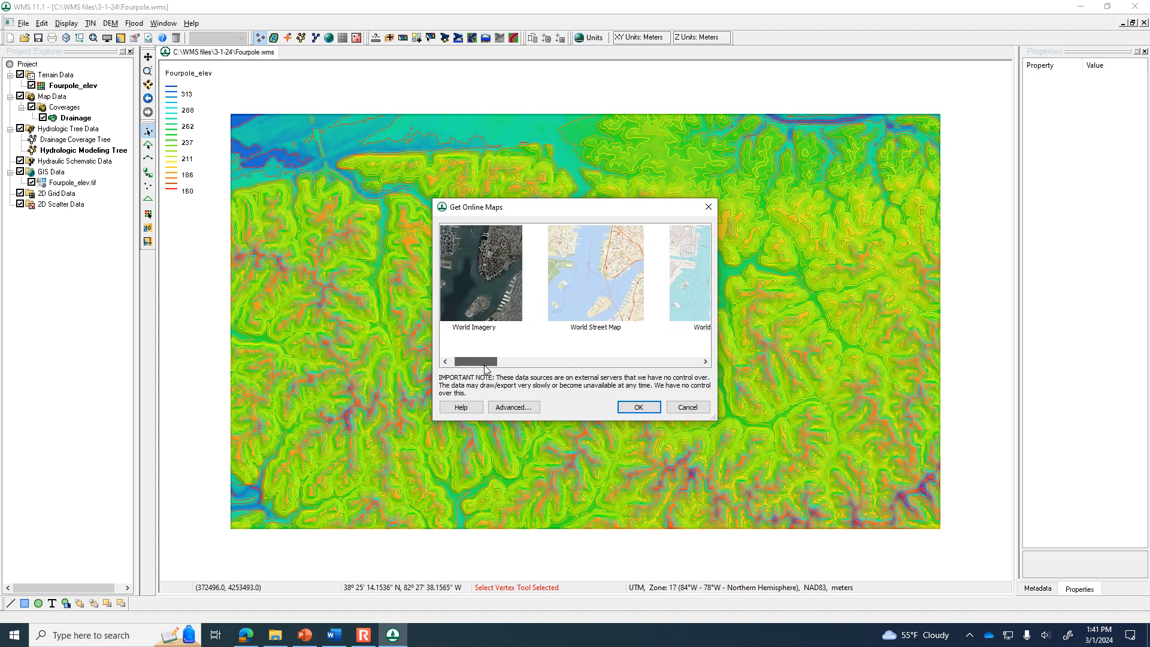
click(584, 298)
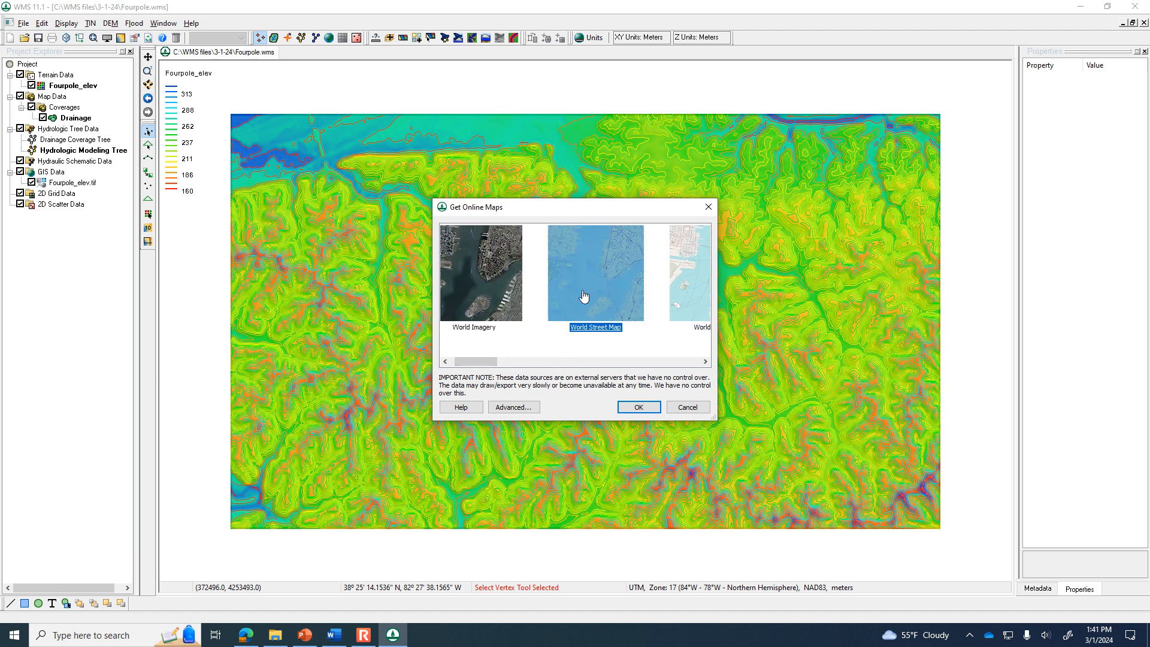
click(638, 406)
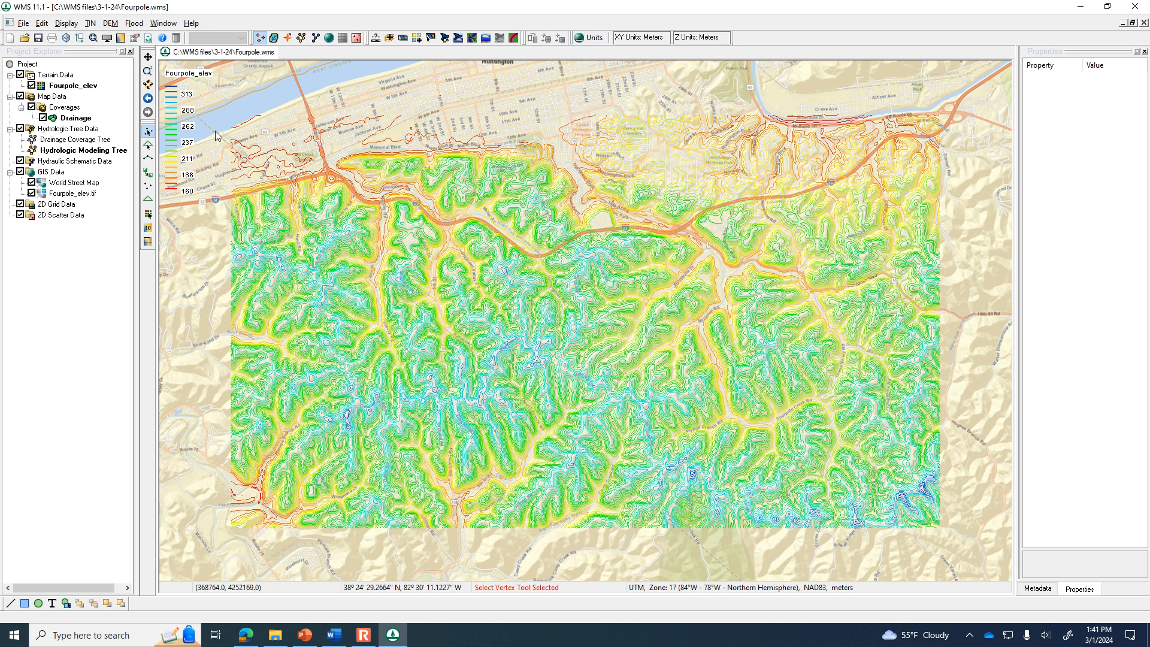
Examine the elevation contours against the World Street Map around Fourpole Creek and the I-64 interchange near West Huntington
click(148, 72)
drag(260, 160, 327, 199)
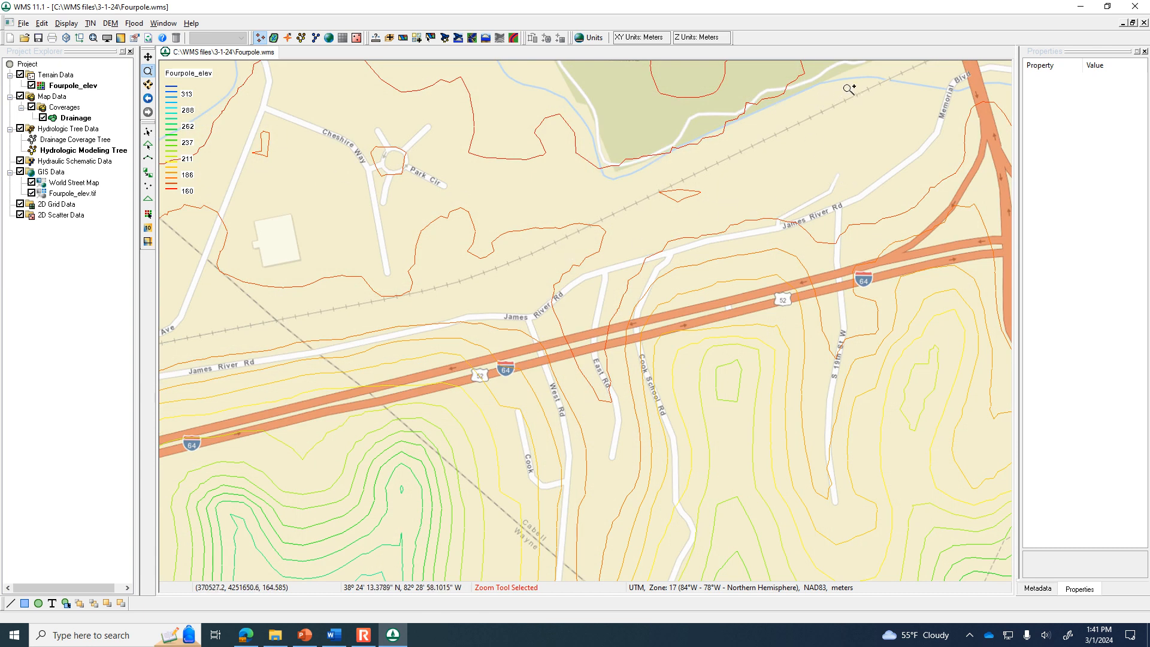
scroll(627, 262, down, 1)
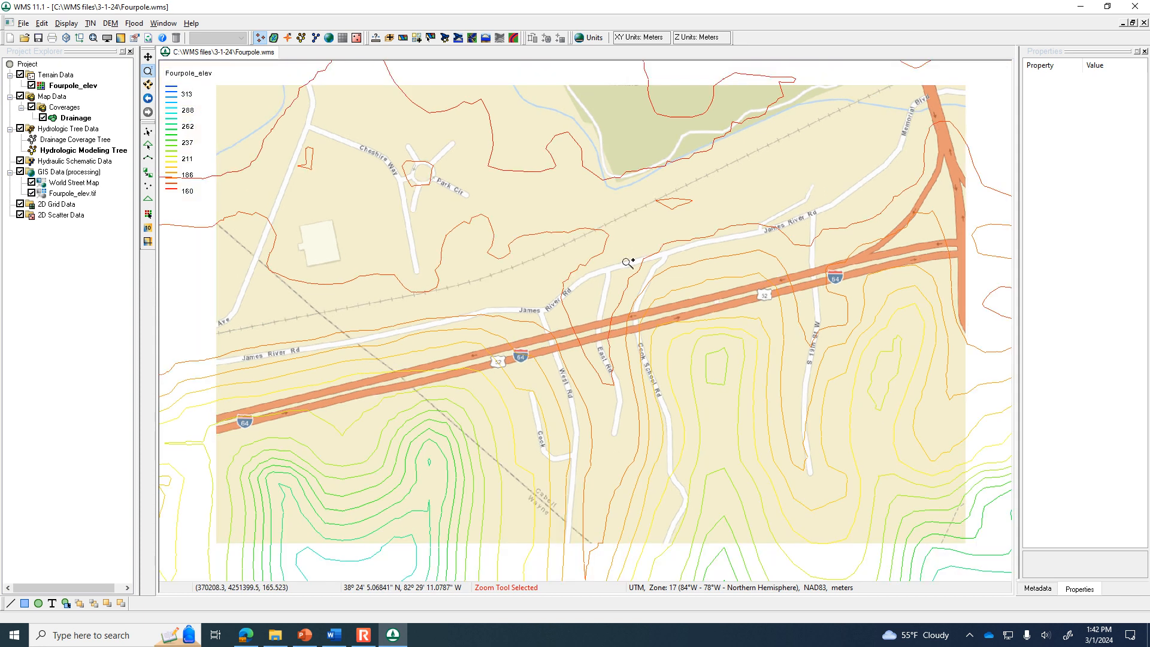
scroll(628, 262, down, 2)
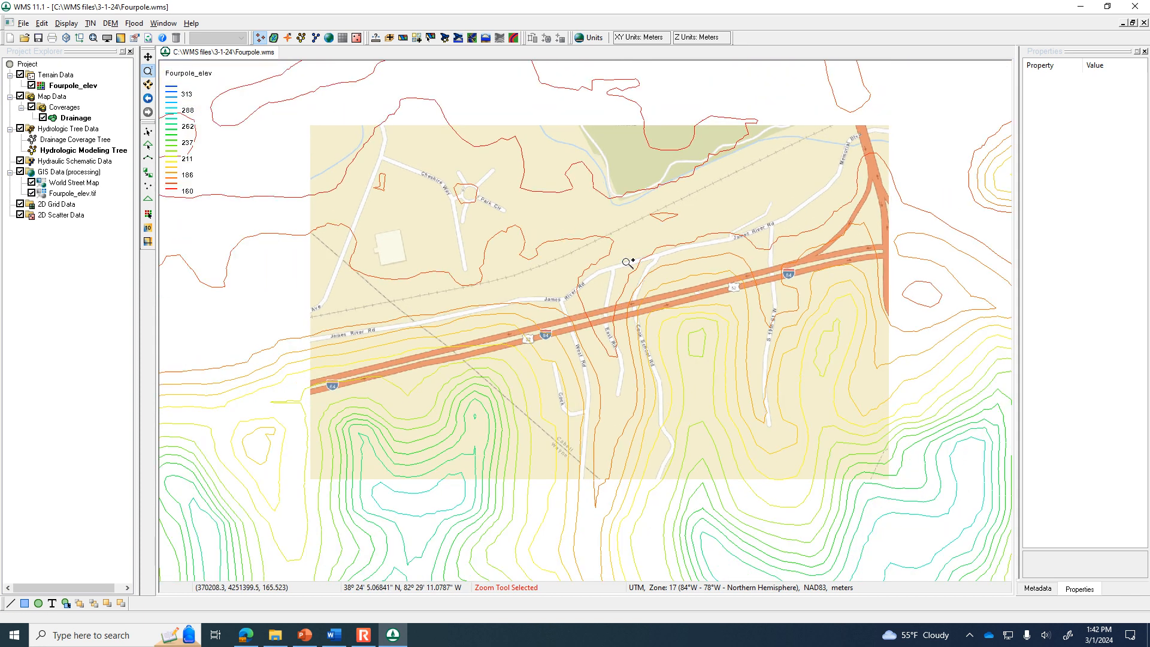
scroll(627, 262, down, 1)
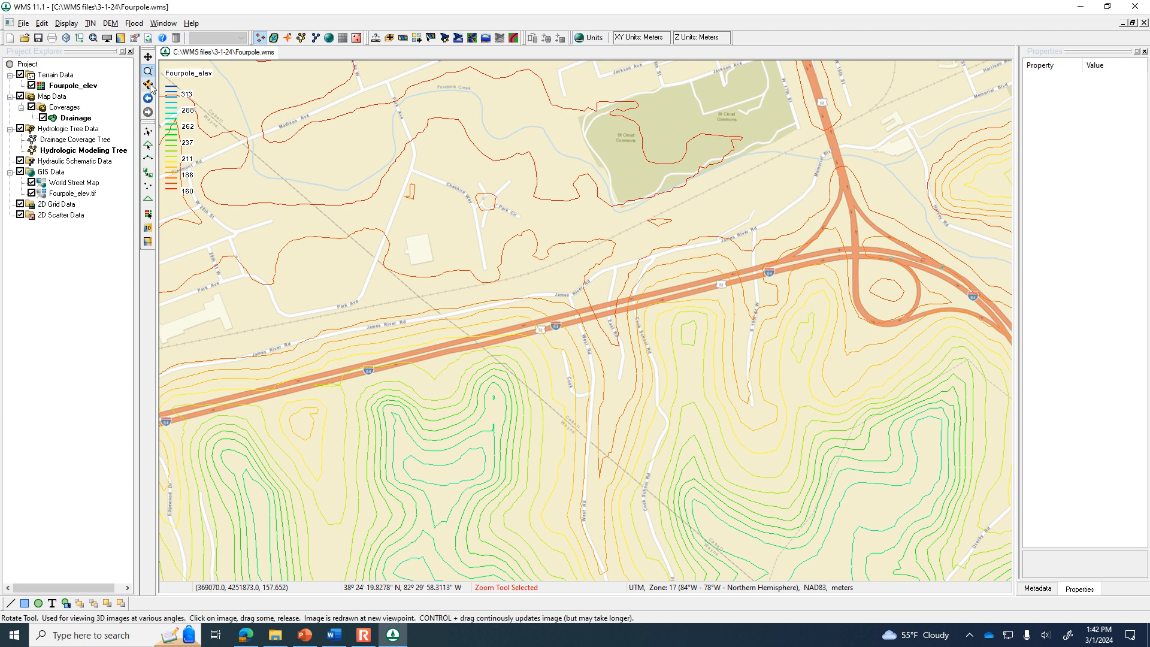
scroll(238, 175, down, 3)
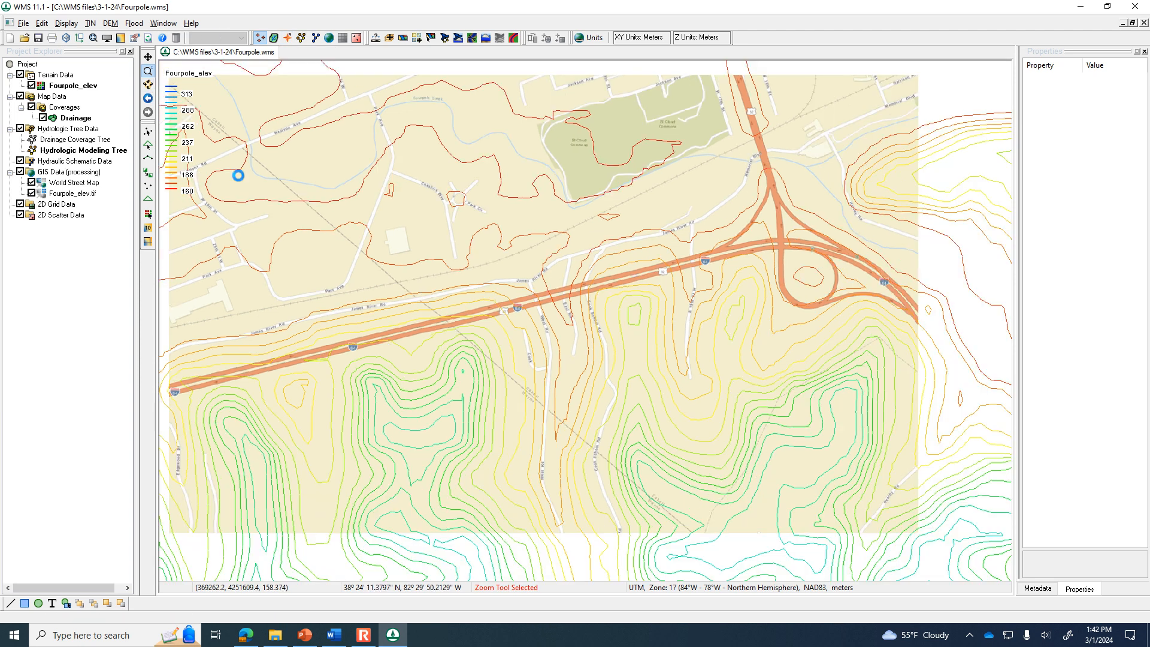
scroll(237, 175, down, 5)
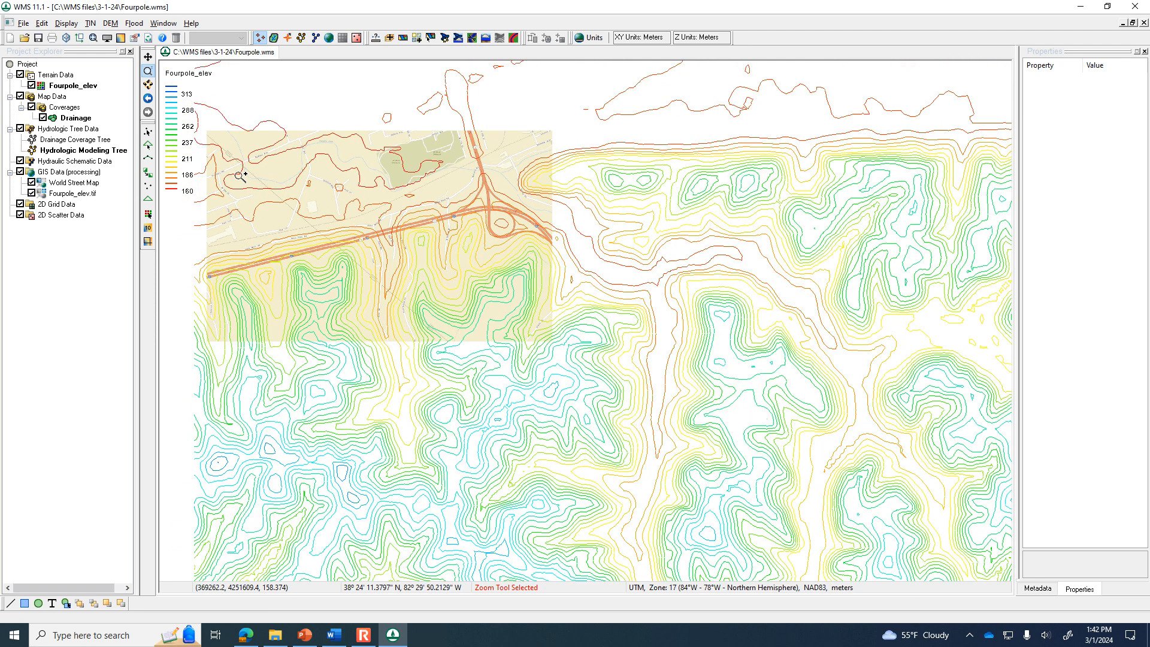
scroll(237, 175, down, 1)
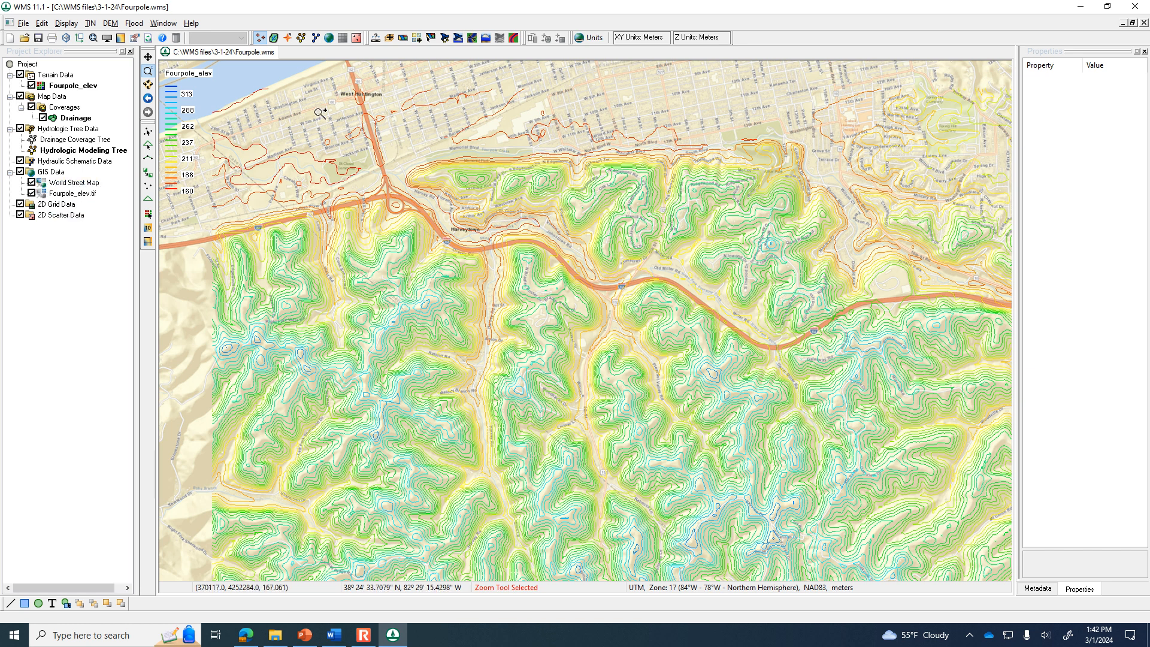
Hide all GIS data, including the World Street Map and Fourpole_elev.tif, leaving the elevation contours displayed
click(20, 173)
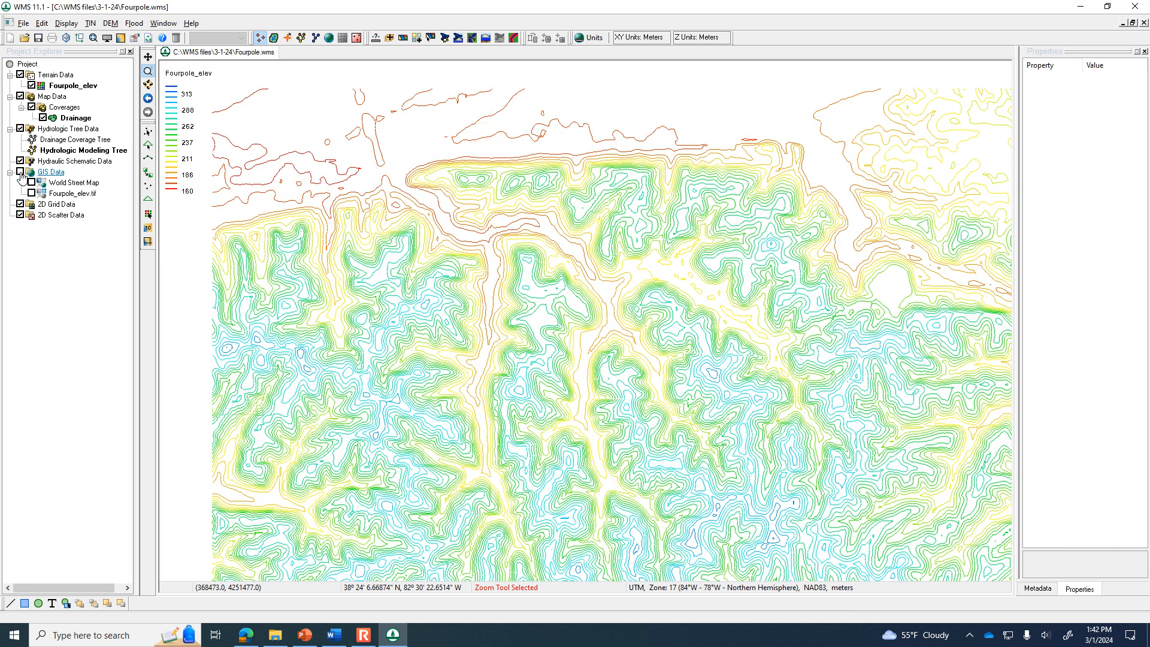
click(21, 172)
click(20, 173)
Reopen the hydrologic modeling wizard and advance to computing flow directions and accumulations, keeping the existing project bounds and web services data source
click(444, 38)
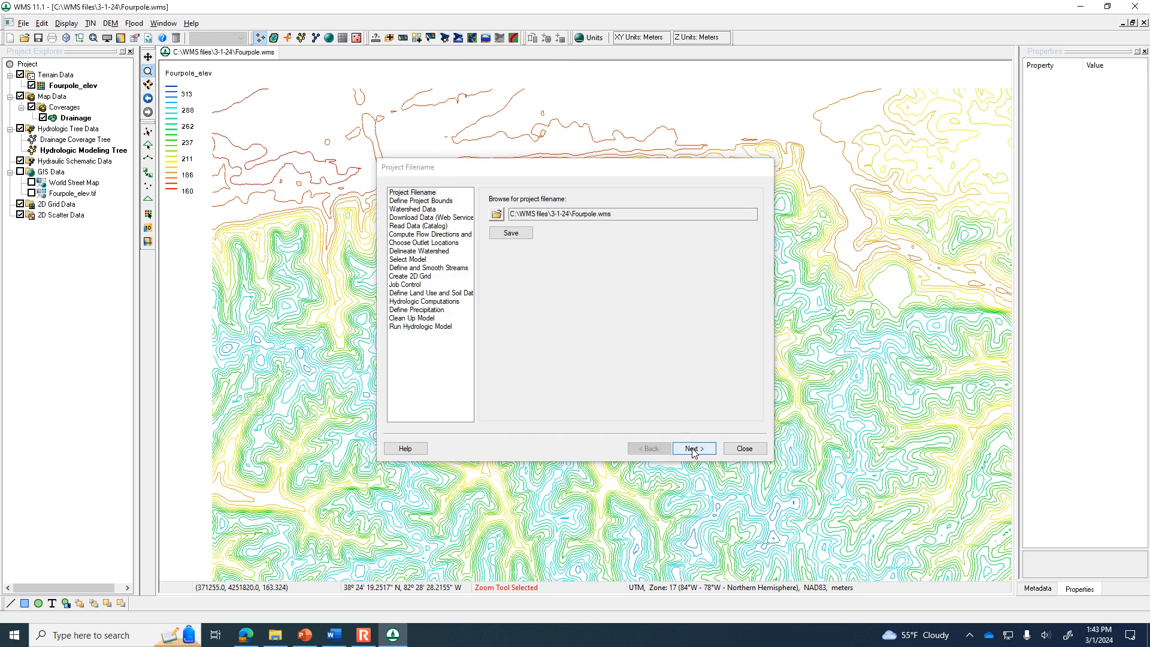
click(742, 448)
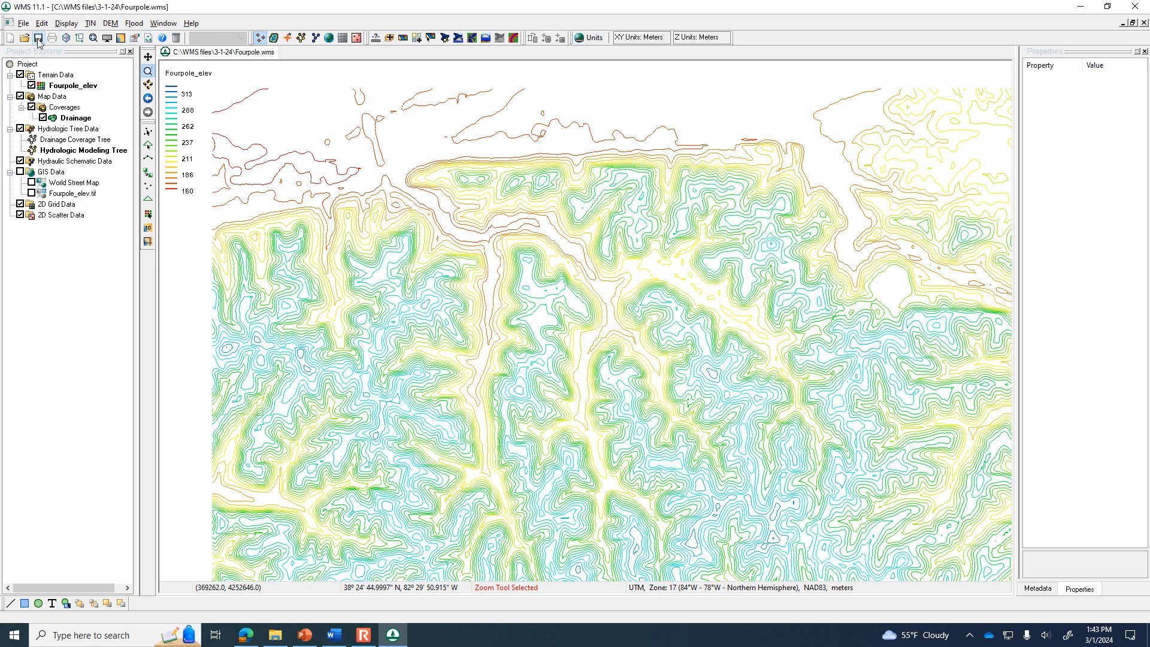
click(444, 38)
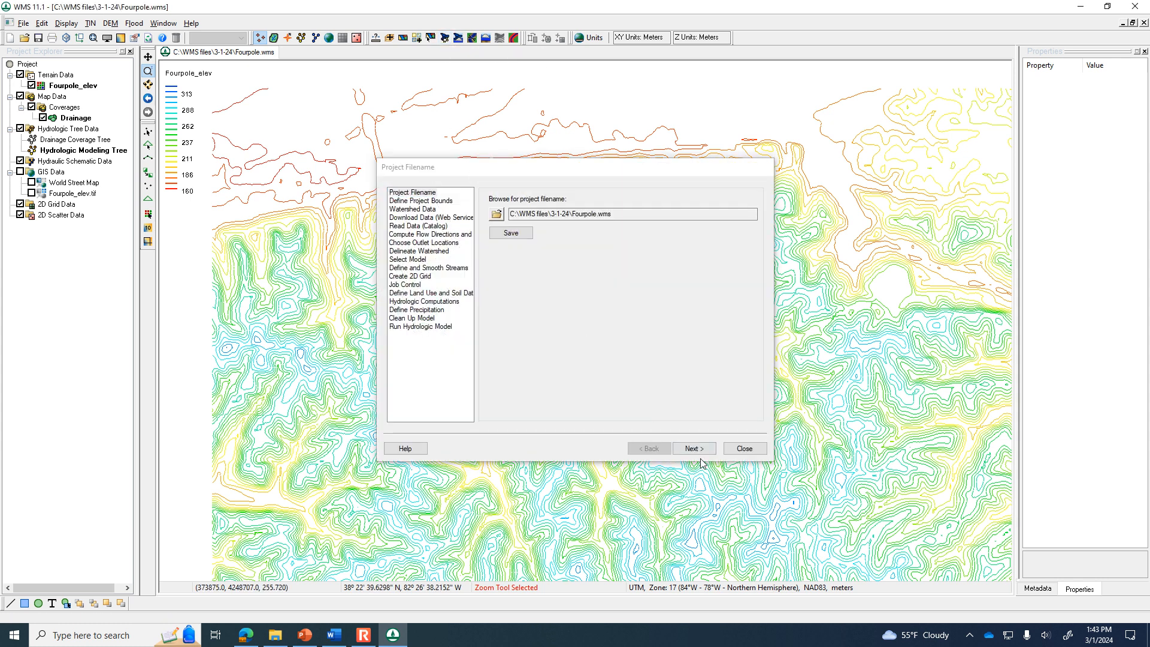
click(702, 454)
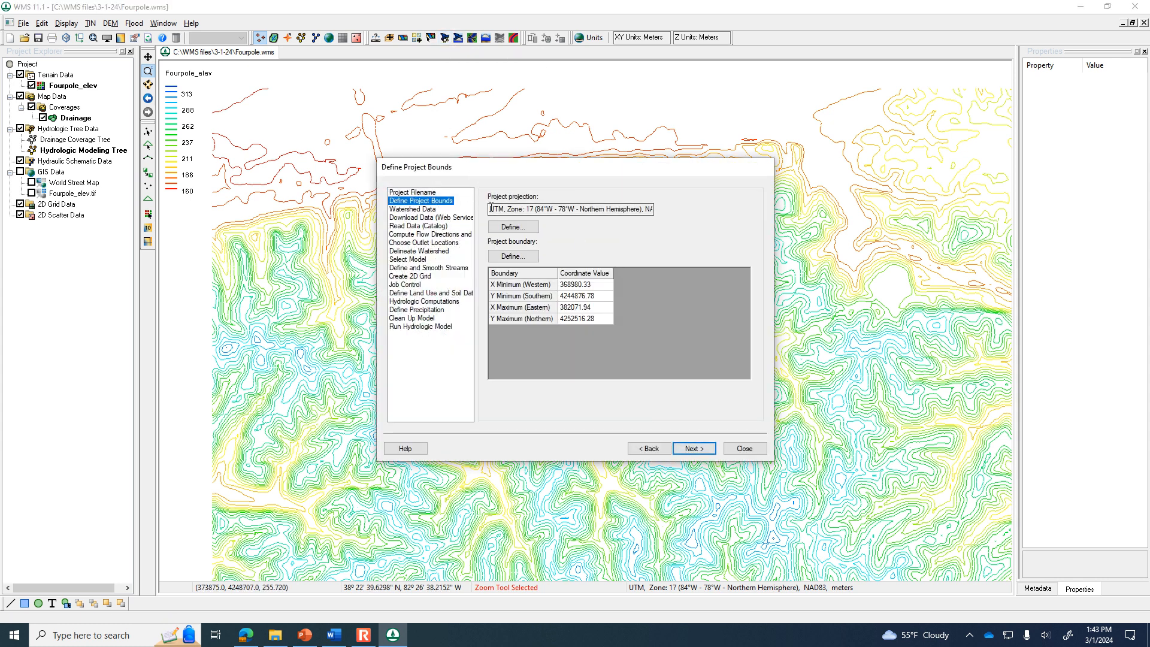
click(687, 448)
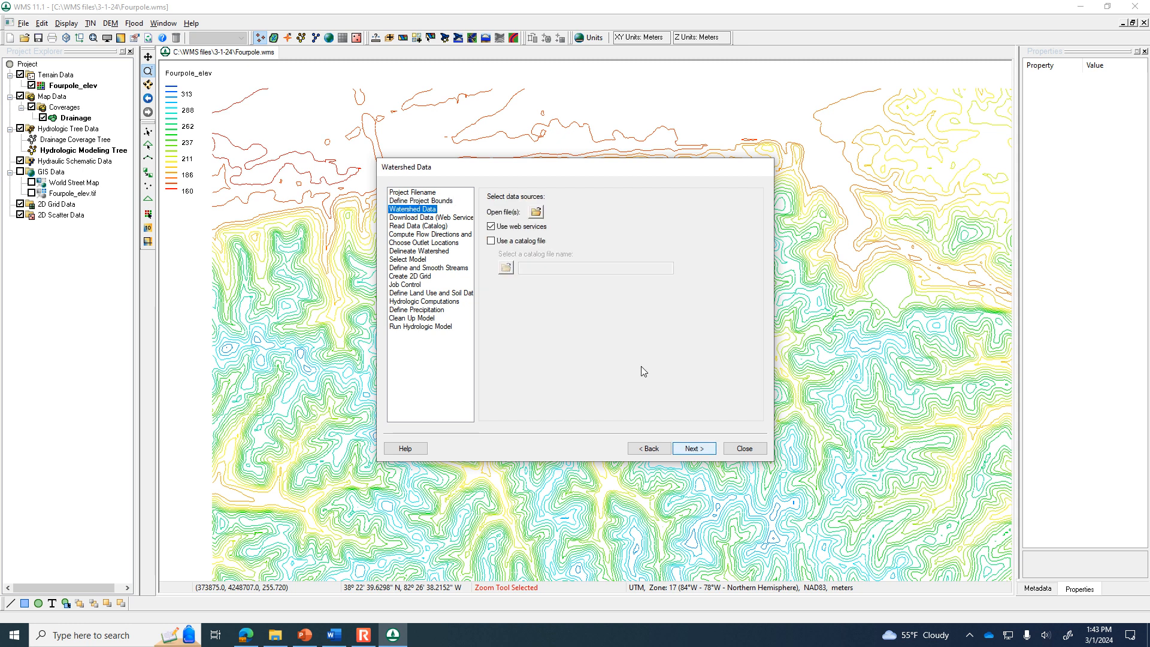
click(690, 449)
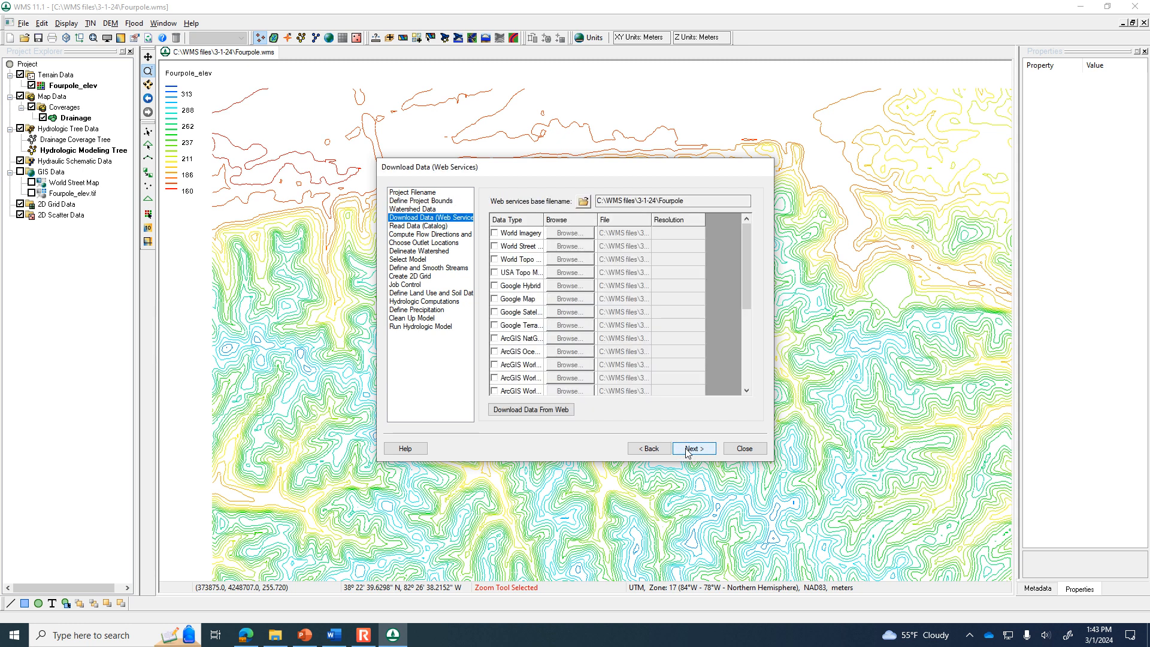
click(550, 412)
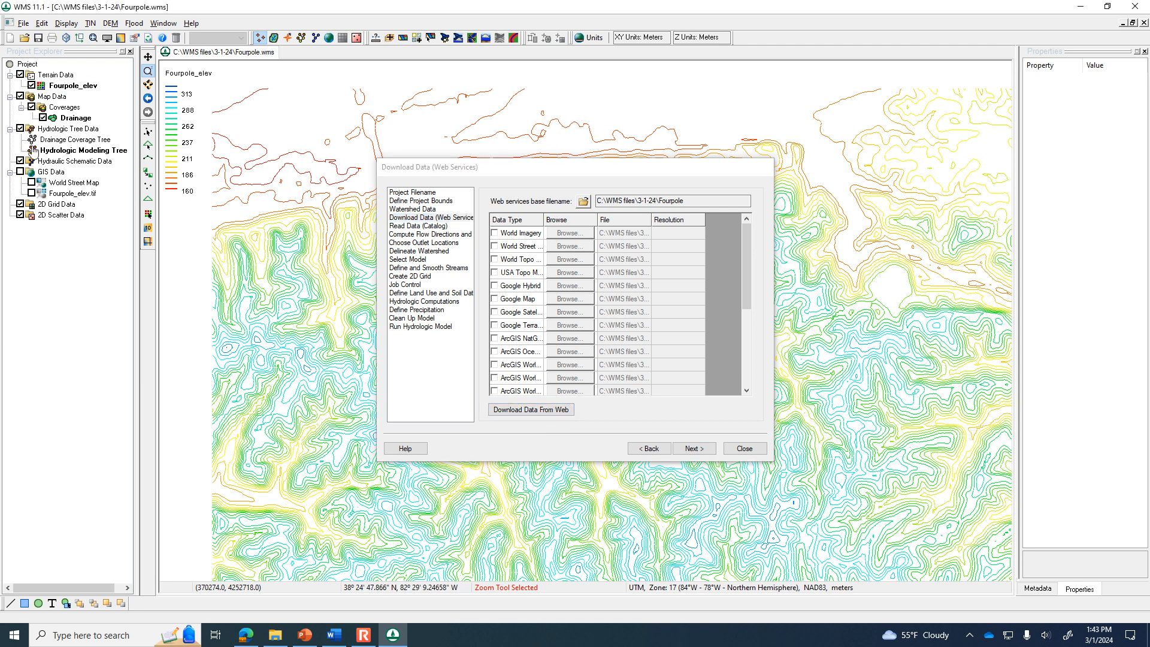
click(692, 448)
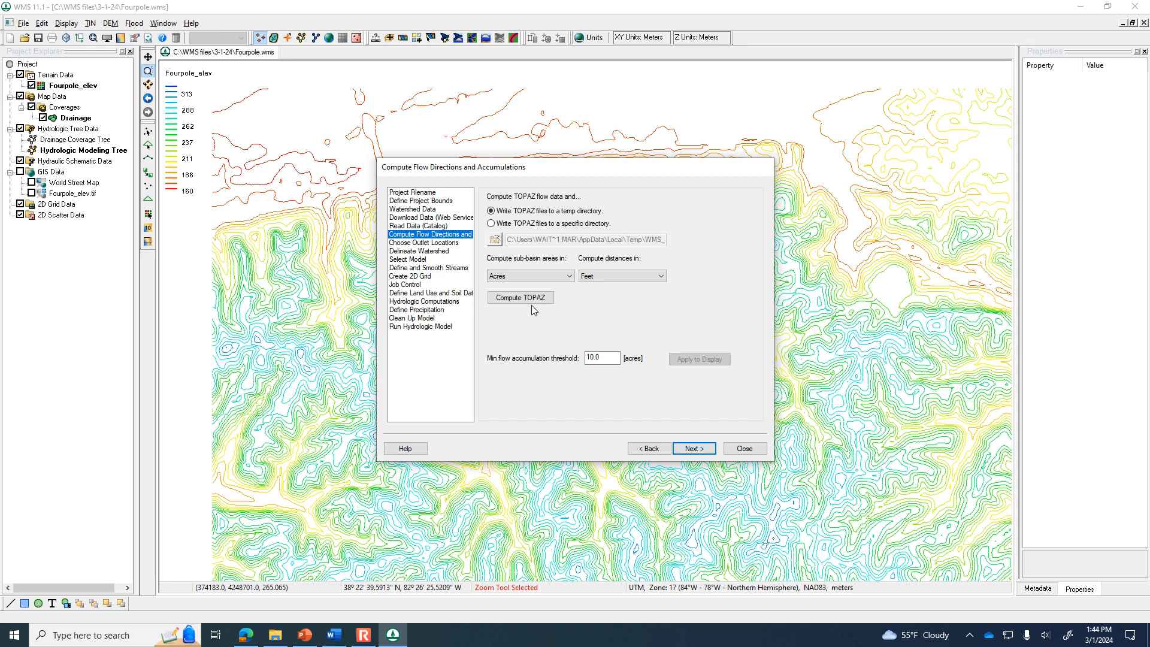
Compute the TOPAZ flow data with sub-basin areas in acres, distances in feet and a 10.0-acre threshold, and advance to choosing outlet locations
drag(577, 174, 902, 103)
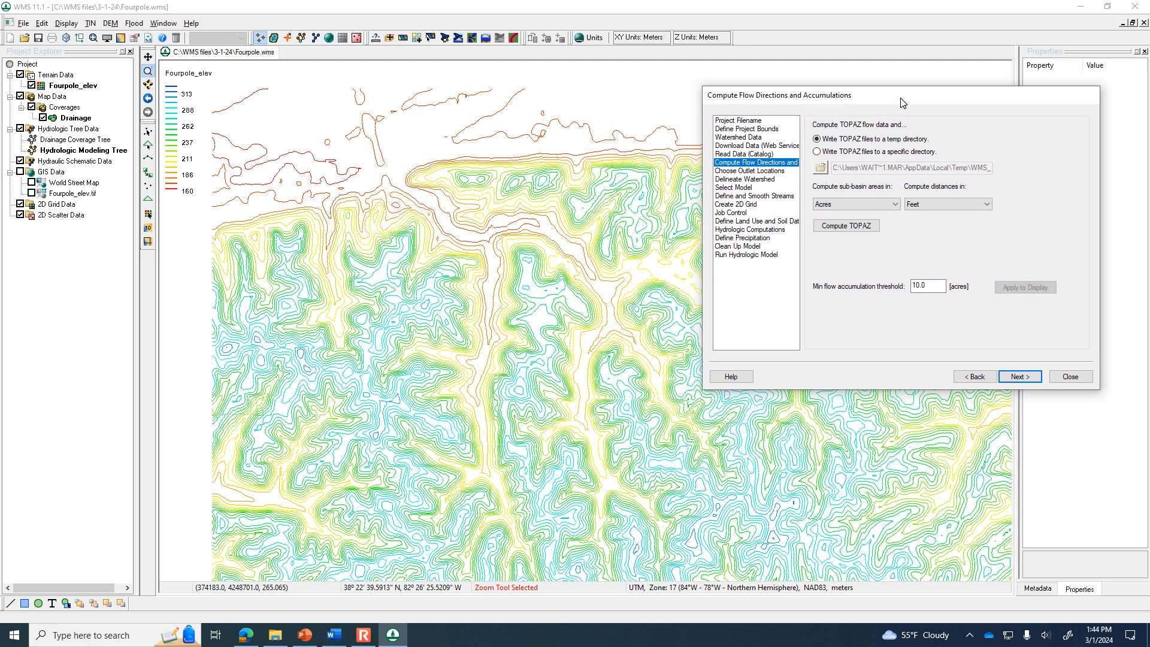
click(934, 285)
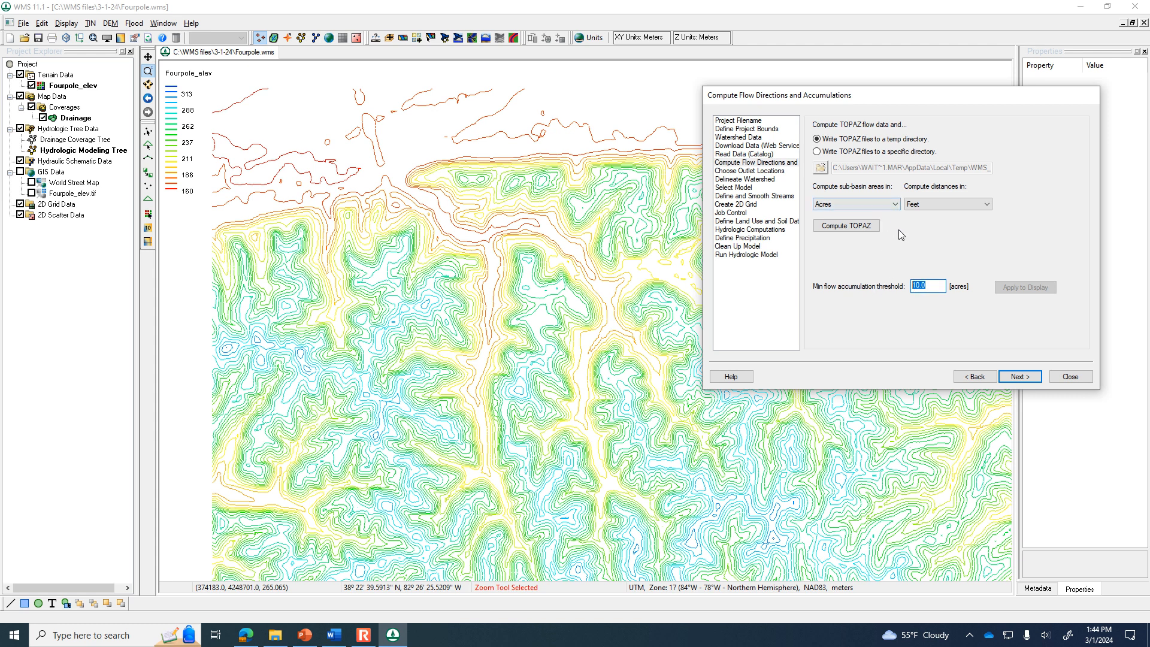
click(870, 209)
click(872, 215)
click(877, 207)
click(869, 227)
click(930, 286)
click(837, 231)
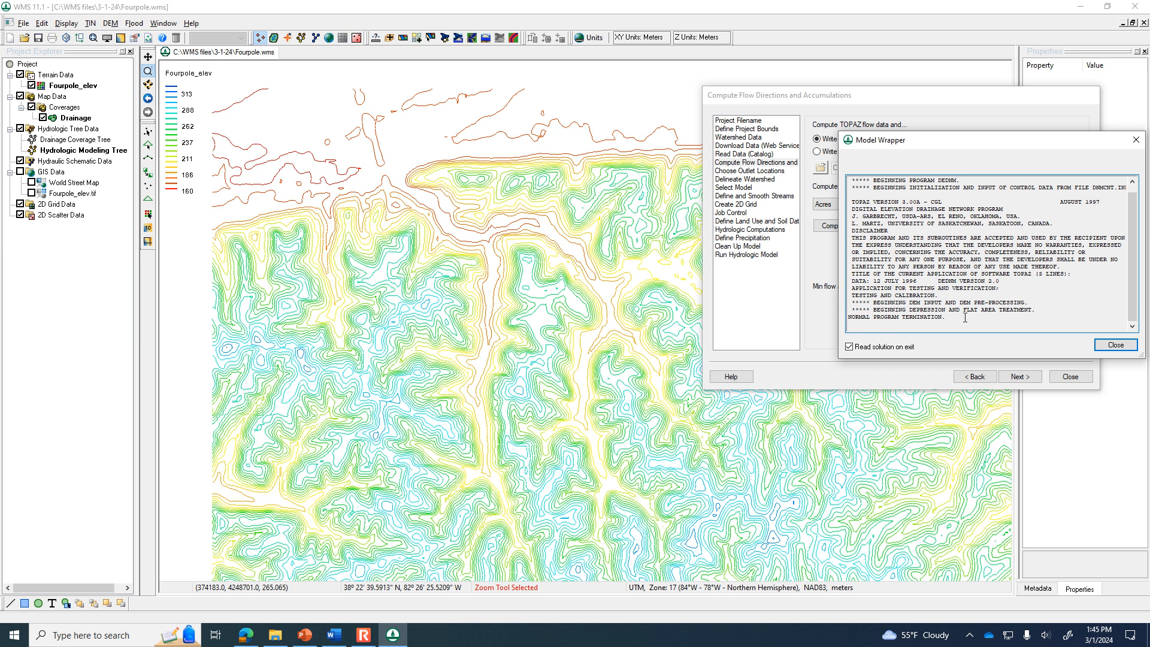
click(1115, 345)
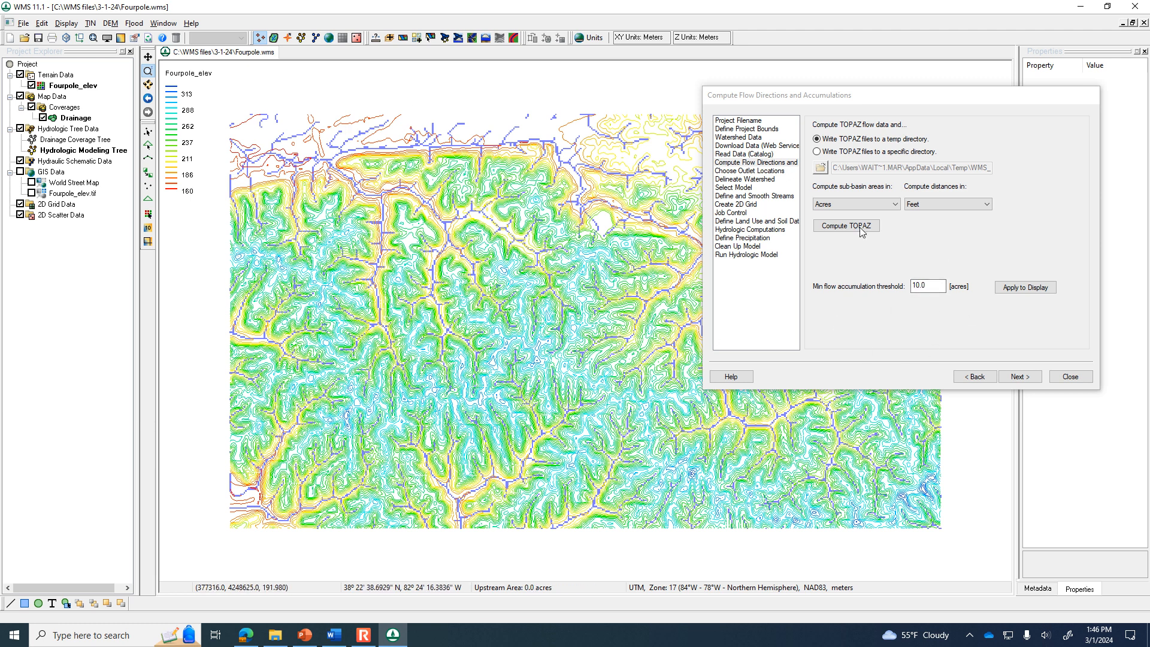
click(1017, 377)
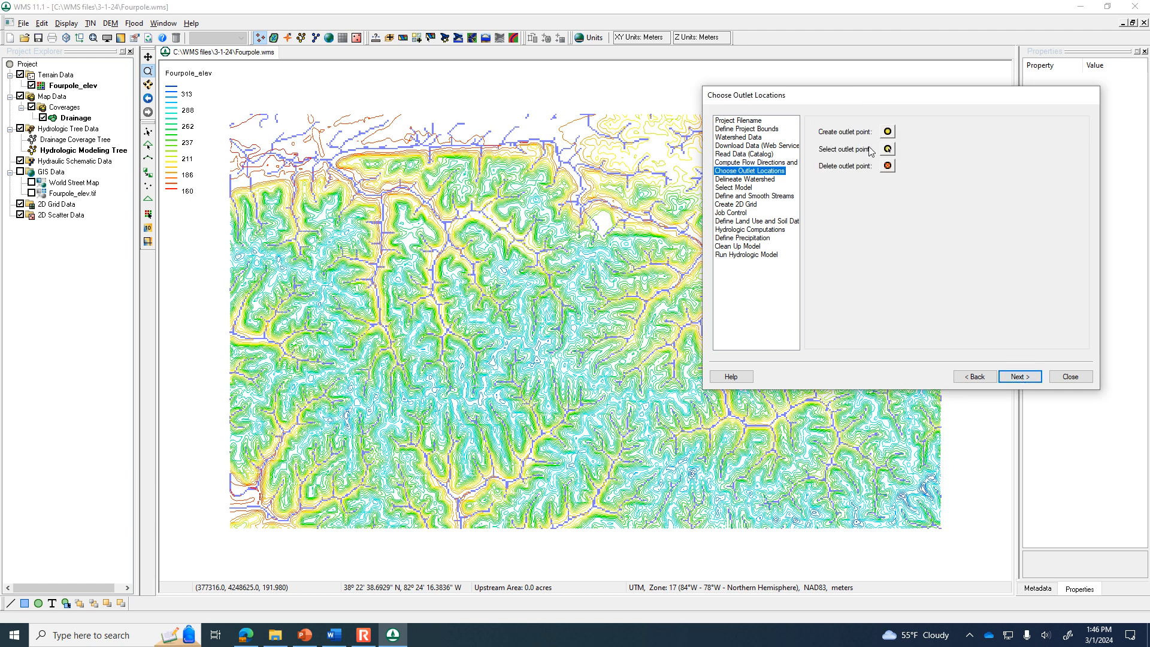
Start creating an outlet point and switch to Google Maps to examine the course of Fourpole Creek around Ritter Park
click(882, 128)
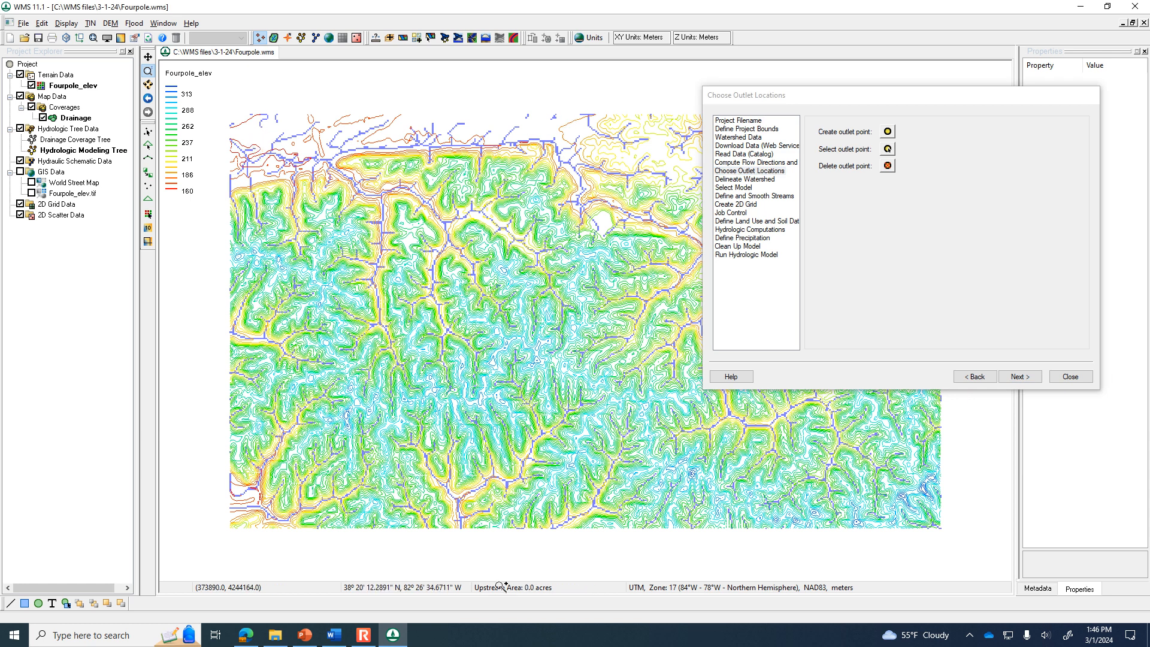
click(245, 634)
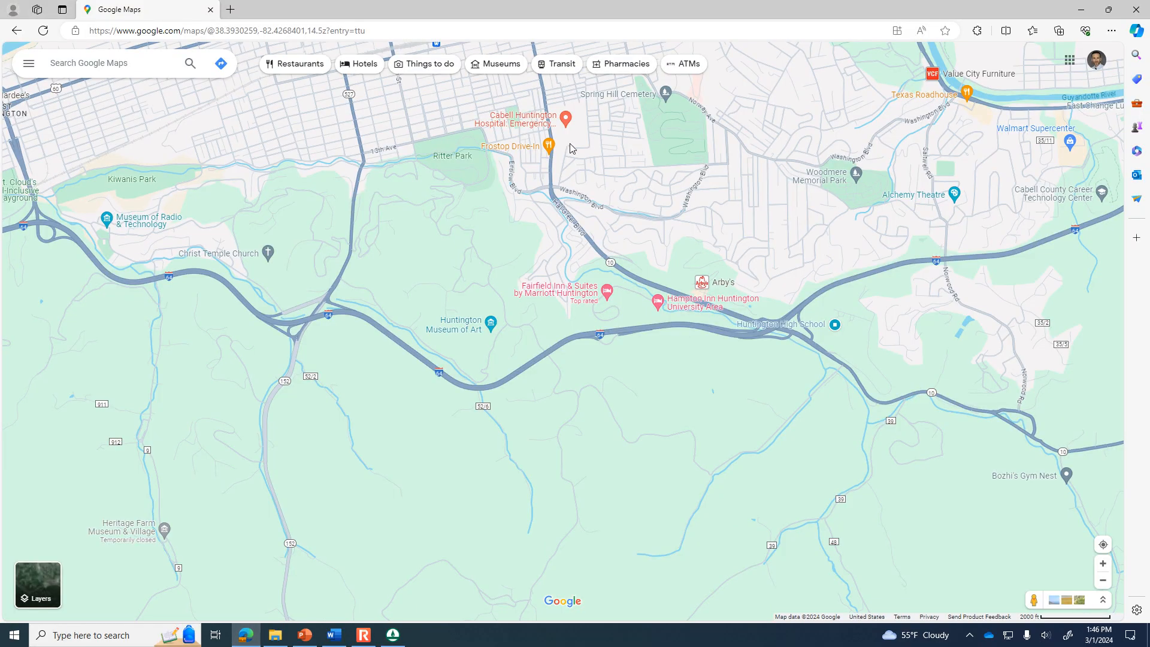
scroll(418, 139, up, 6)
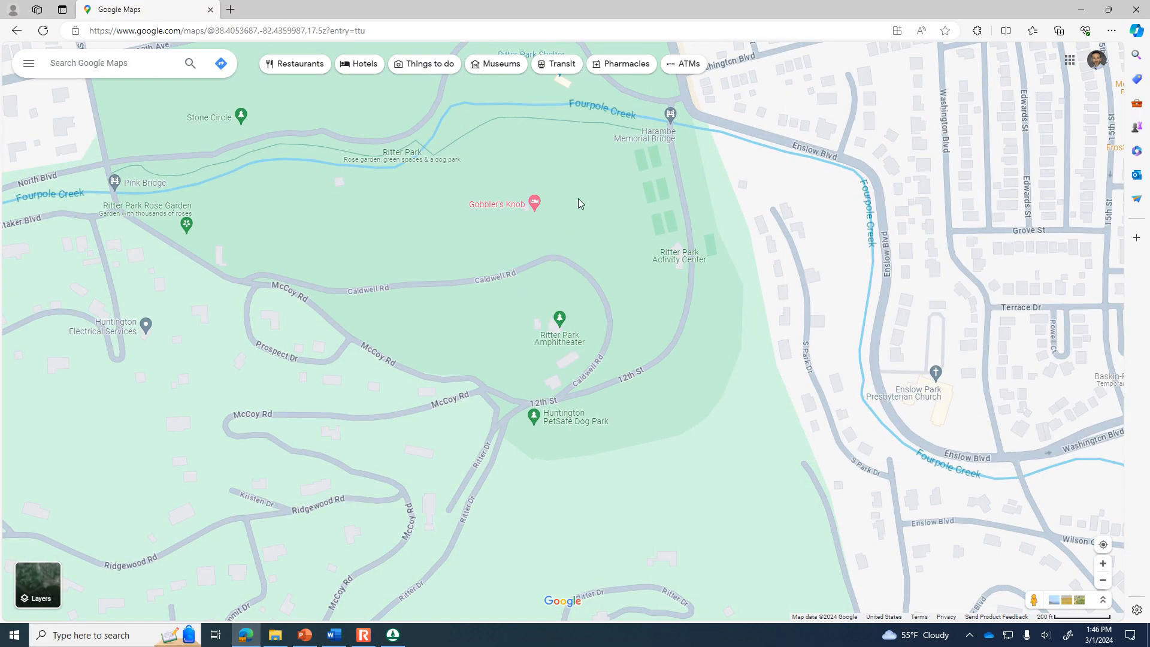
drag(577, 198, 558, 388)
scroll(558, 388, up, 2)
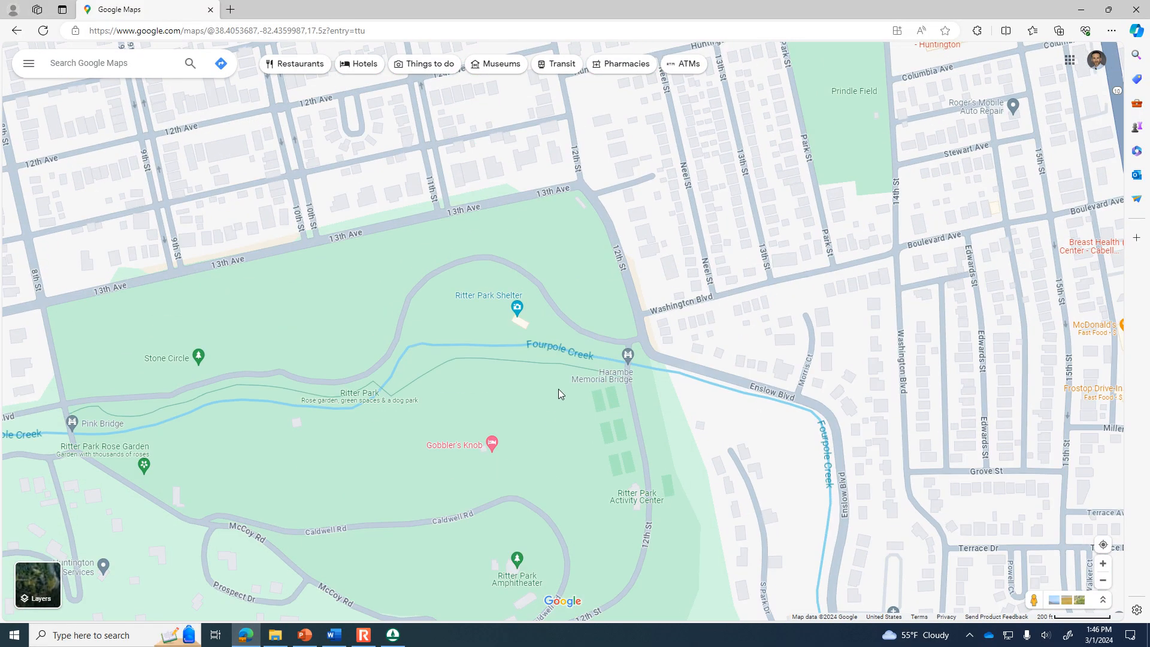
scroll(558, 388, down, 3)
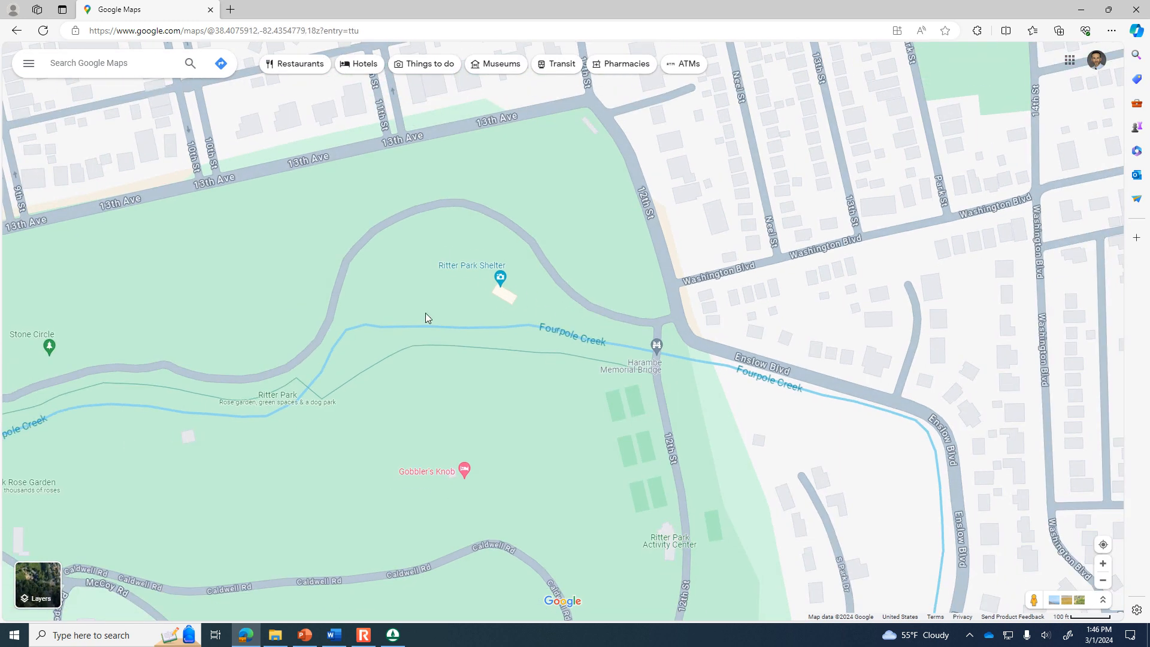
scroll(517, 274, down, 3)
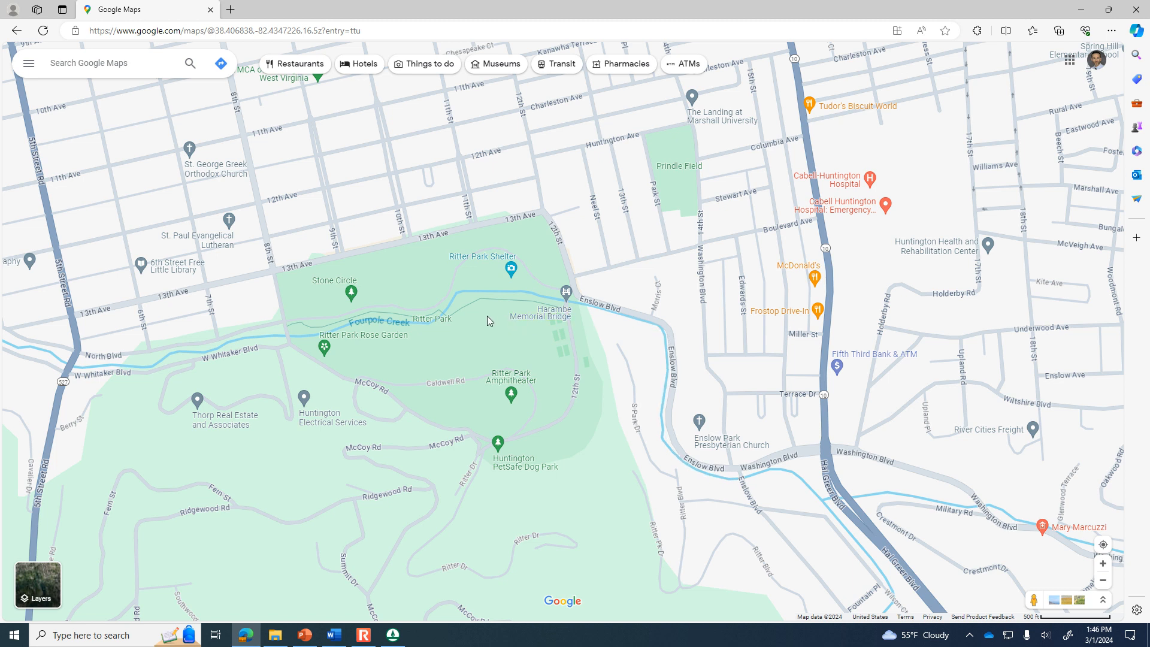
Return to WMS and show all GIS data again, so the World Street Map lies beneath the stream network
click(393, 636)
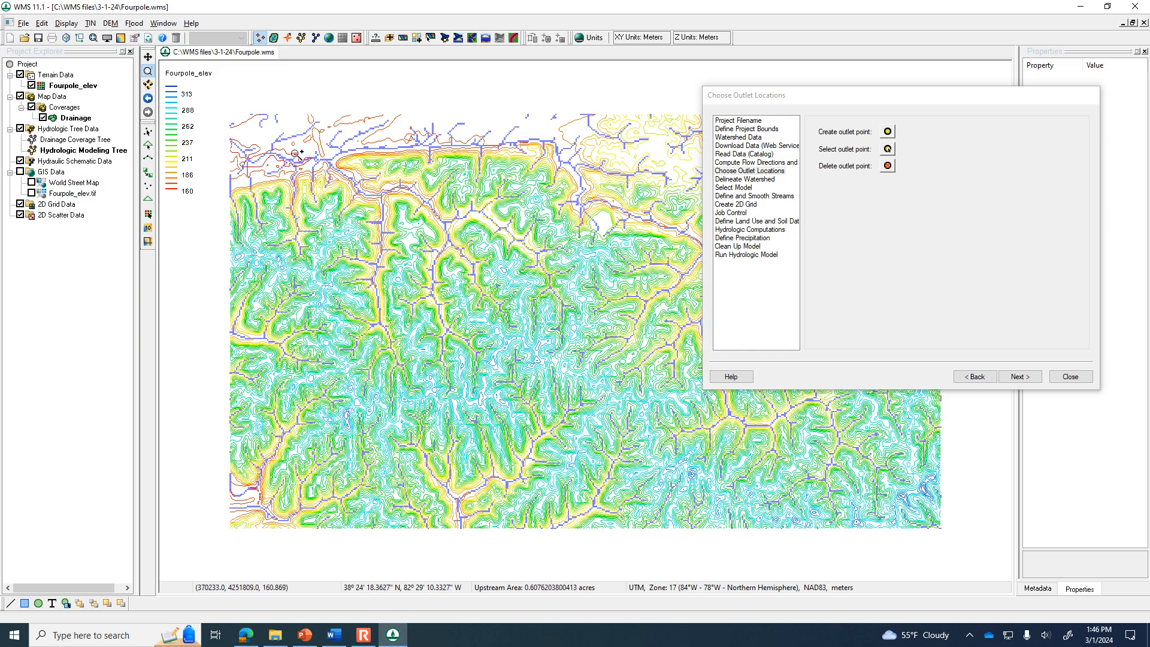
scroll(305, 162, up, 2)
scroll(314, 162, up, 4)
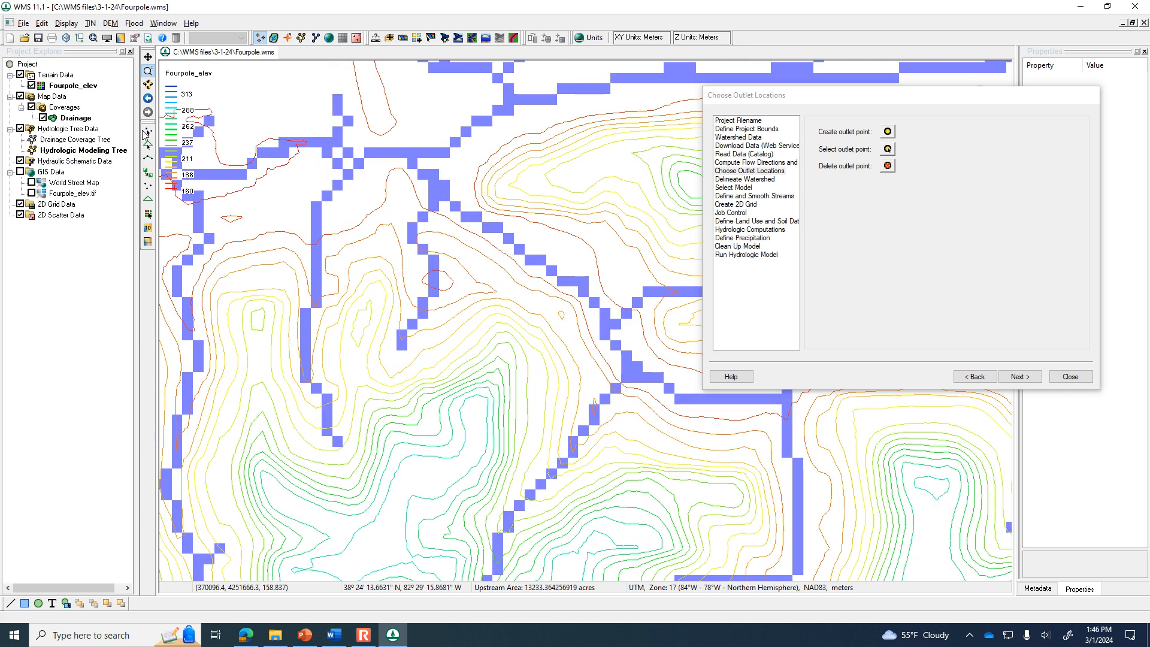
click(21, 172)
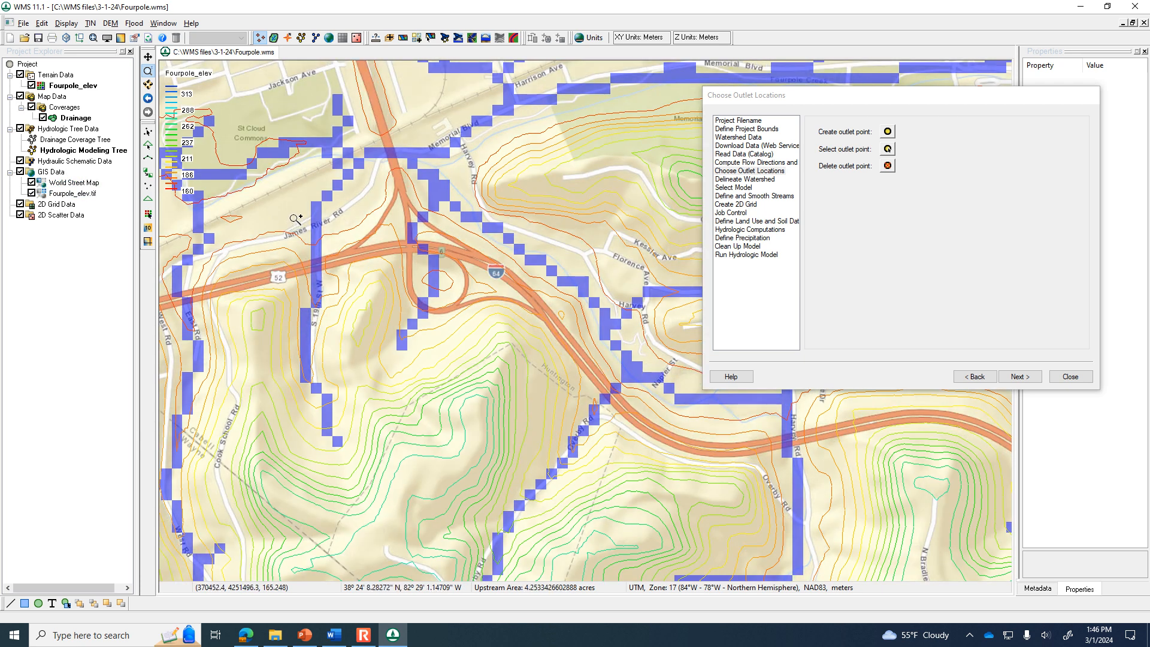
Examine the stream network against the street map to find Fourpole Creek's course through Ritter Park
scroll(284, 227, down, 1)
scroll(284, 227, down, 1)
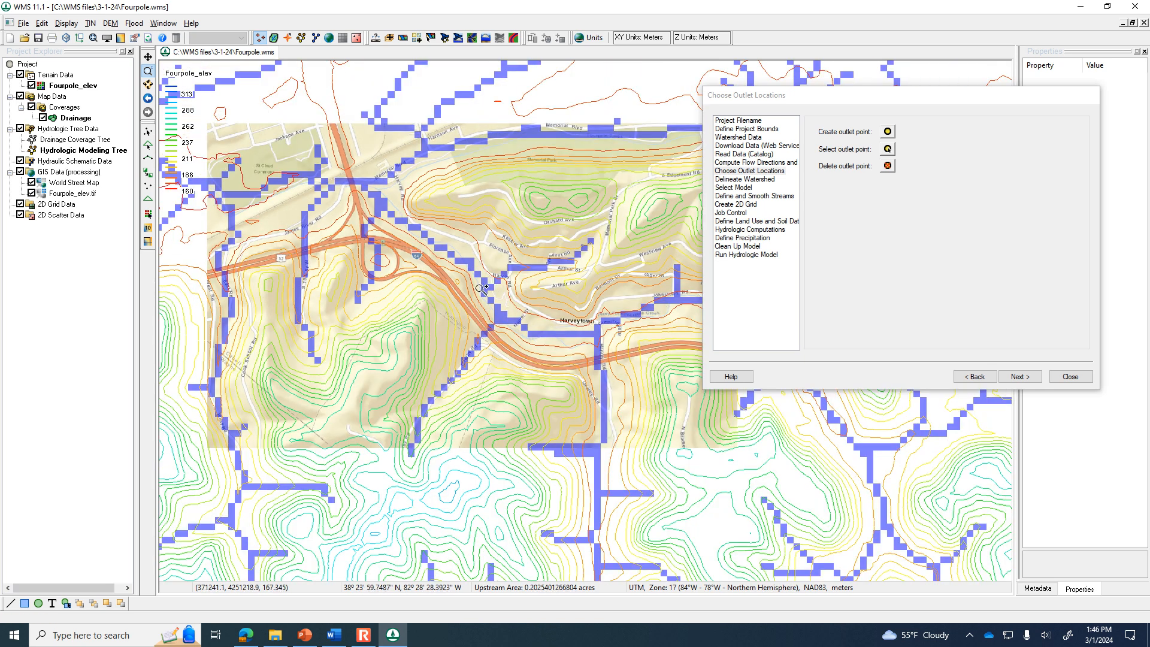
scroll(481, 290, down, 1)
scroll(638, 330, down, 1)
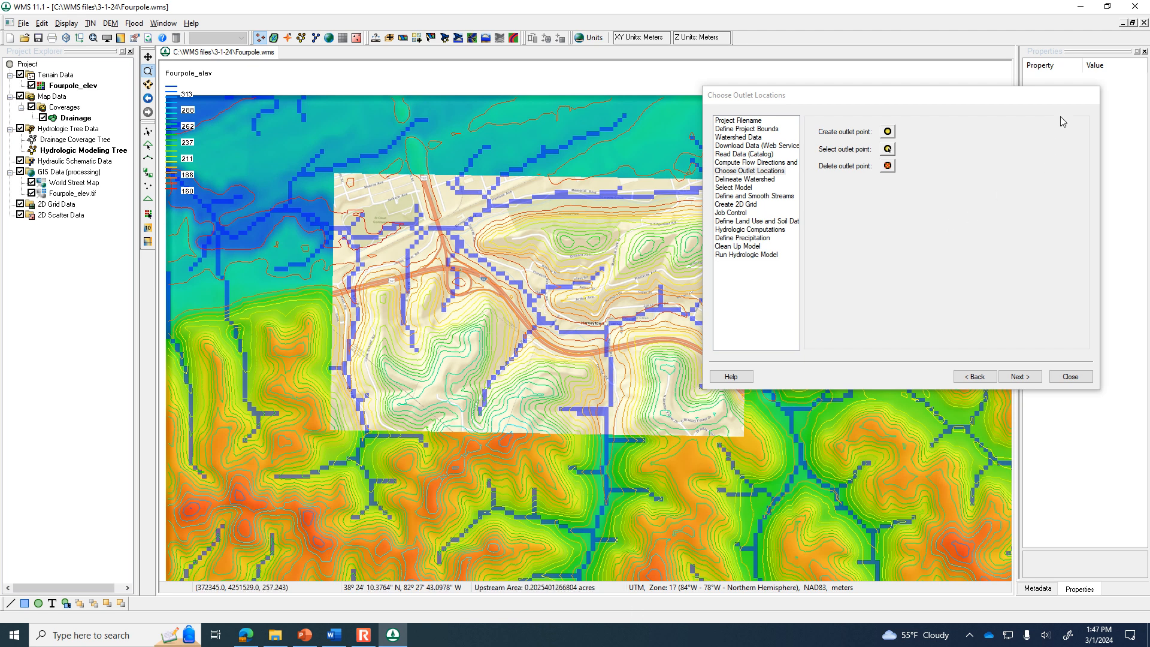
drag(918, 95, 287, 222)
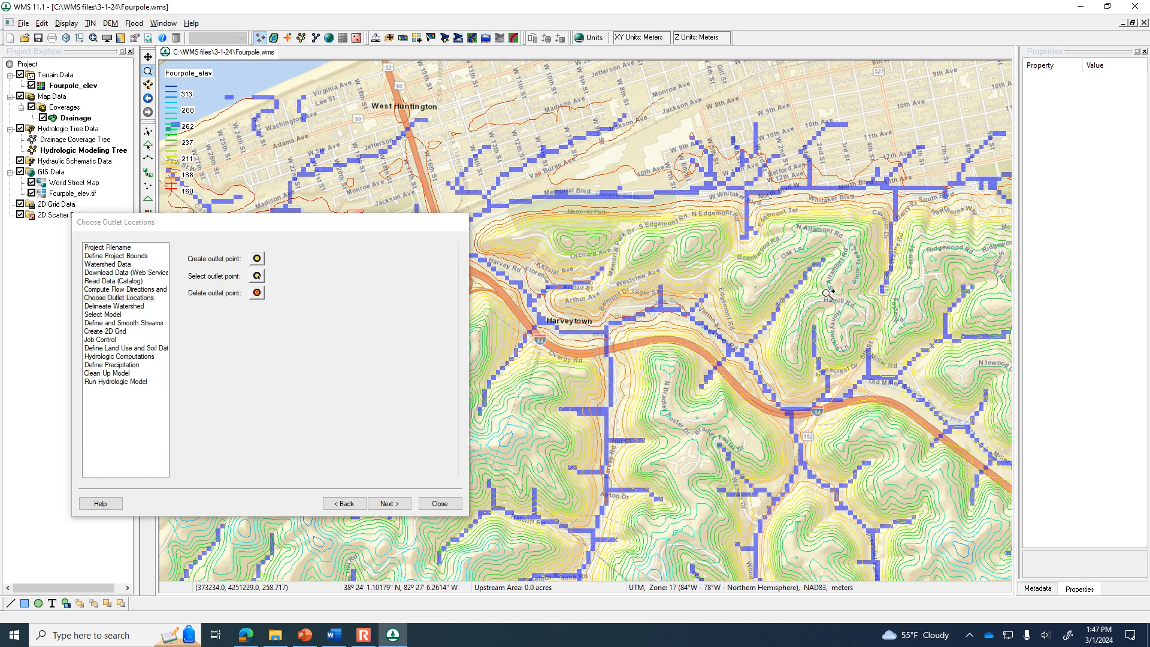
scroll(632, 220, up, 2)
scroll(633, 220, down, 5)
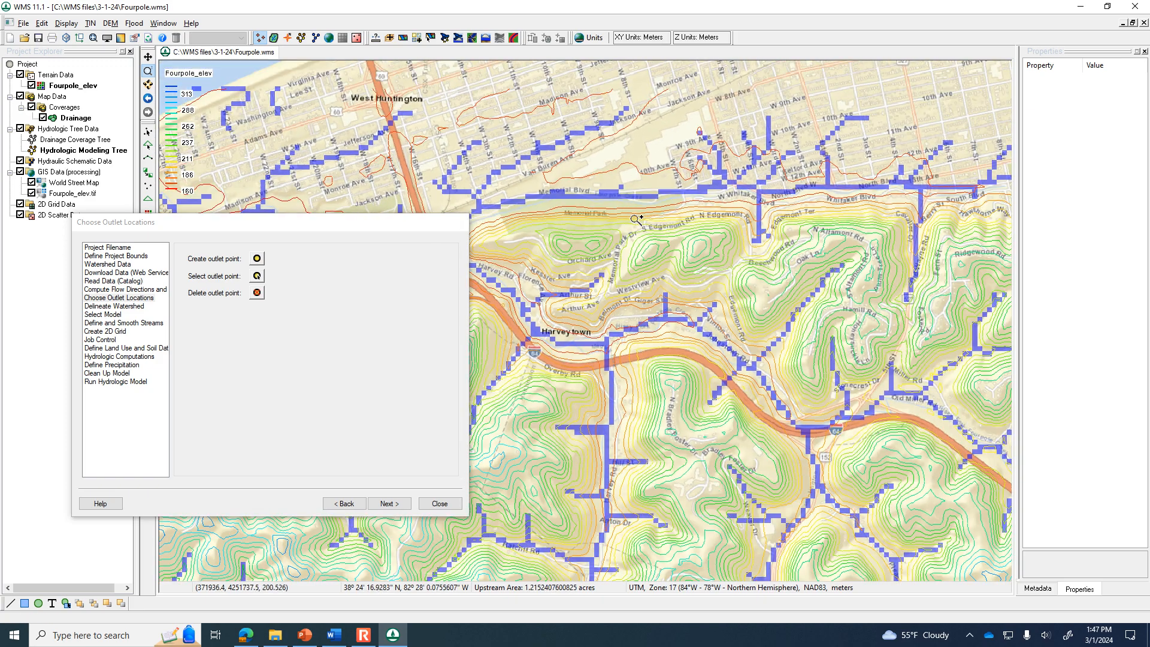
scroll(634, 219, down, 2)
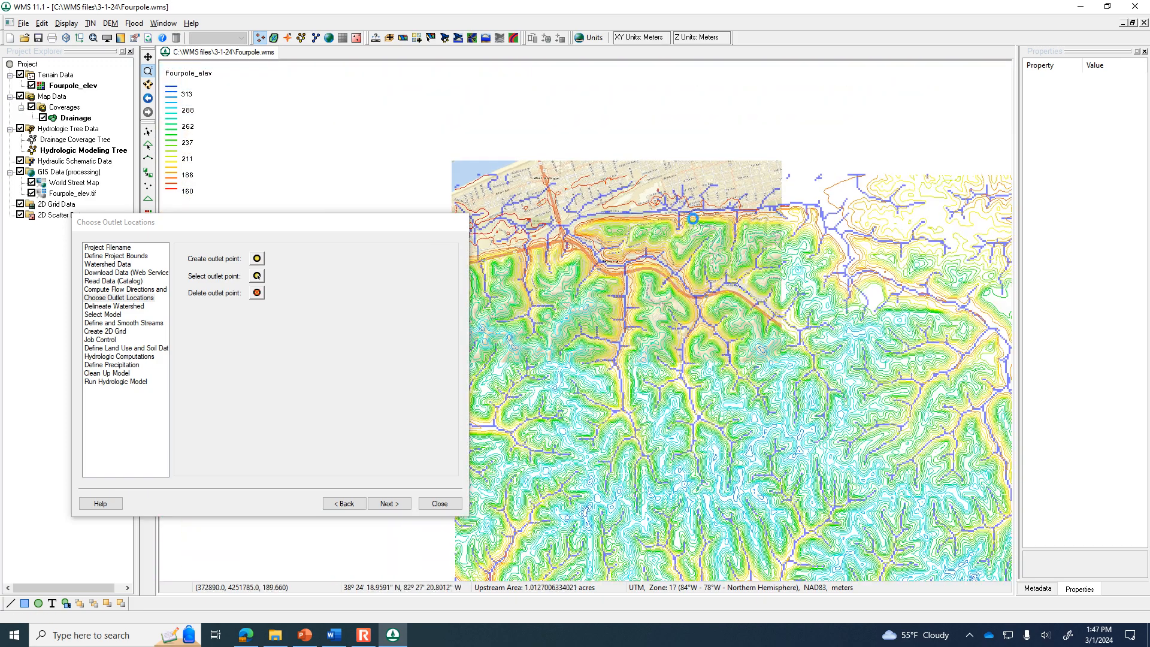
scroll(813, 208, up, 1)
scroll(895, 222, up, 3)
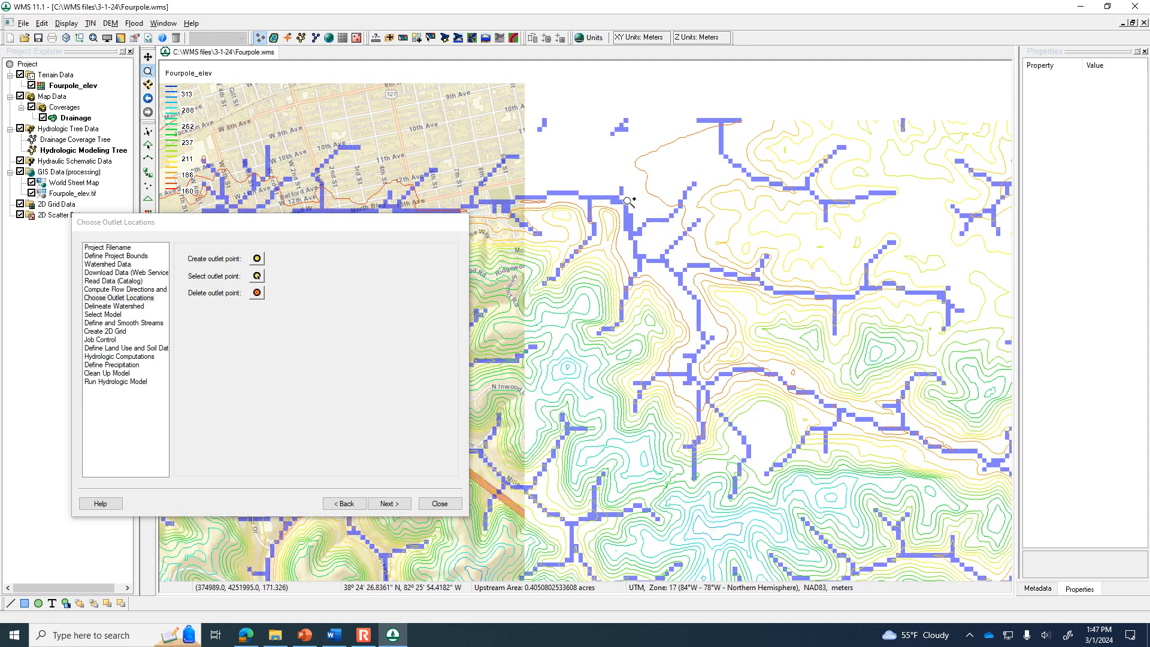
scroll(571, 195, up, 2)
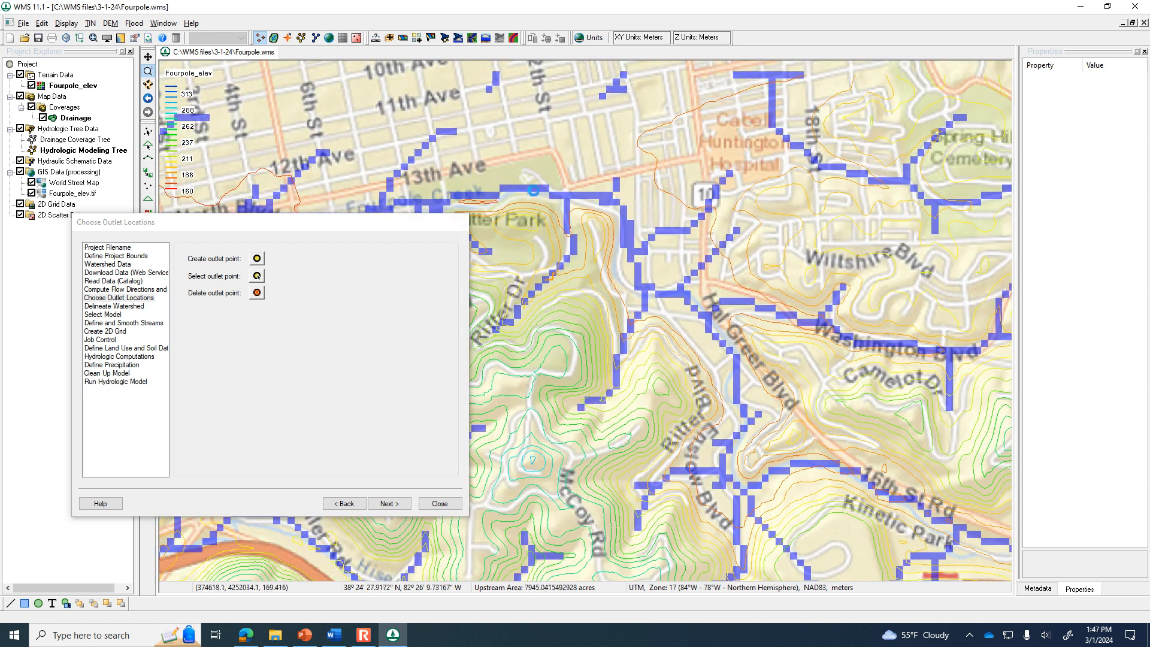
scroll(533, 190, up, 2)
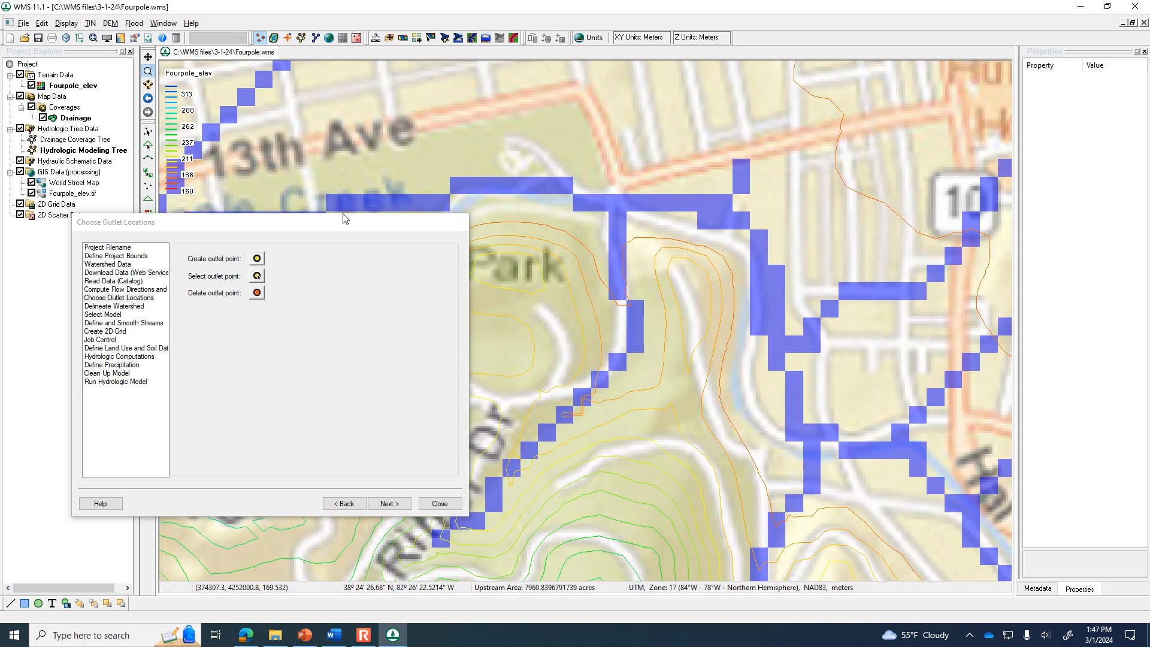
Create an outlet point on the Fourpole Creek stream cells in Ritter Park, just west of 12th St
drag(345, 229, 337, 277)
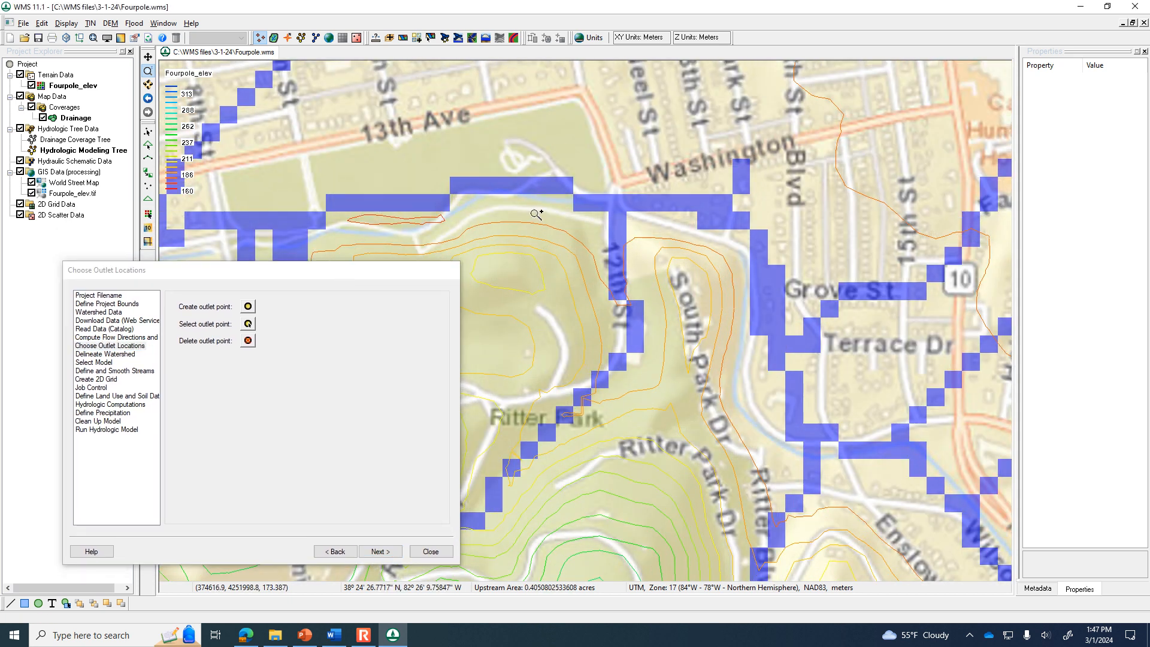
scroll(570, 212, up, 1)
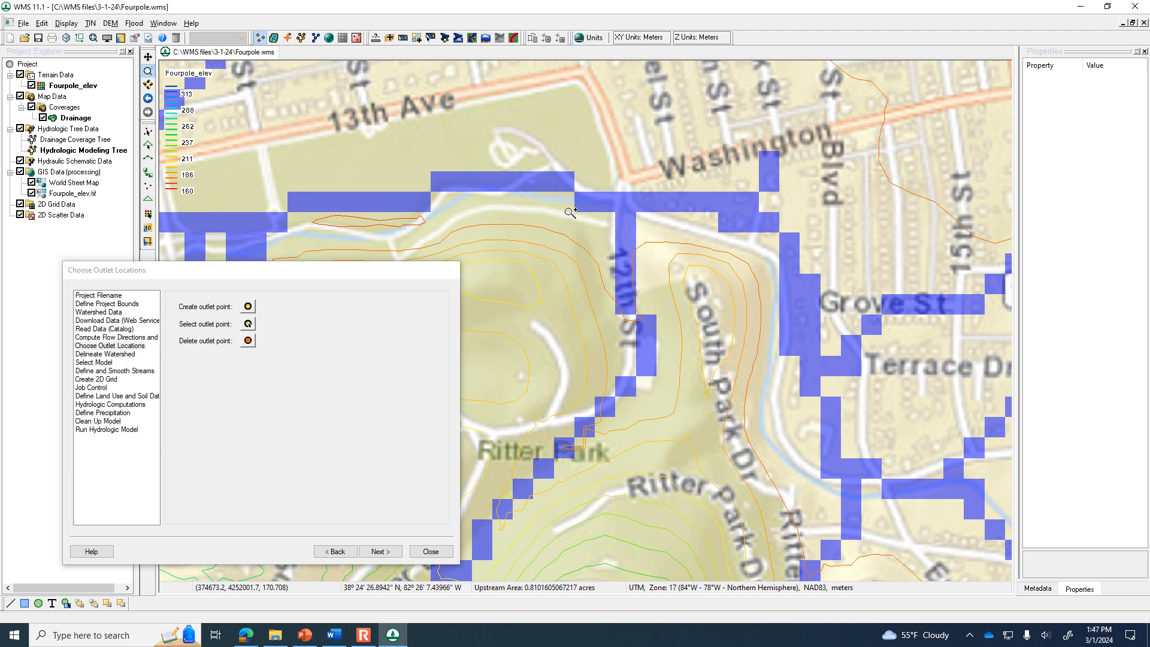
scroll(569, 211, down, 2)
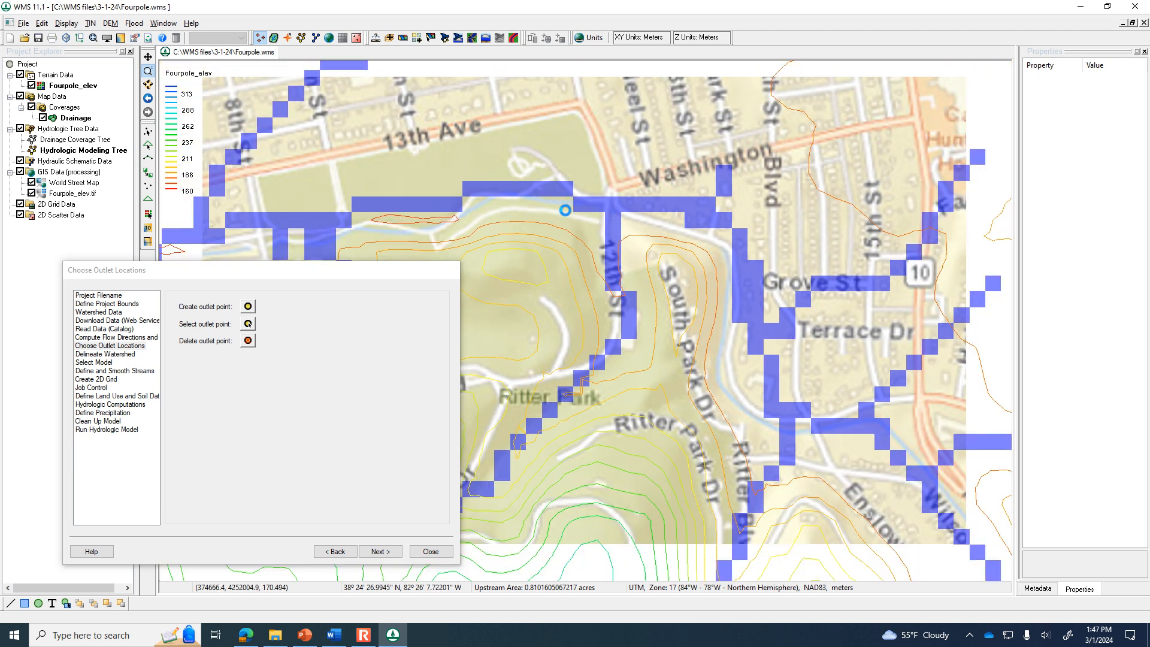
scroll(567, 211, down, 1)
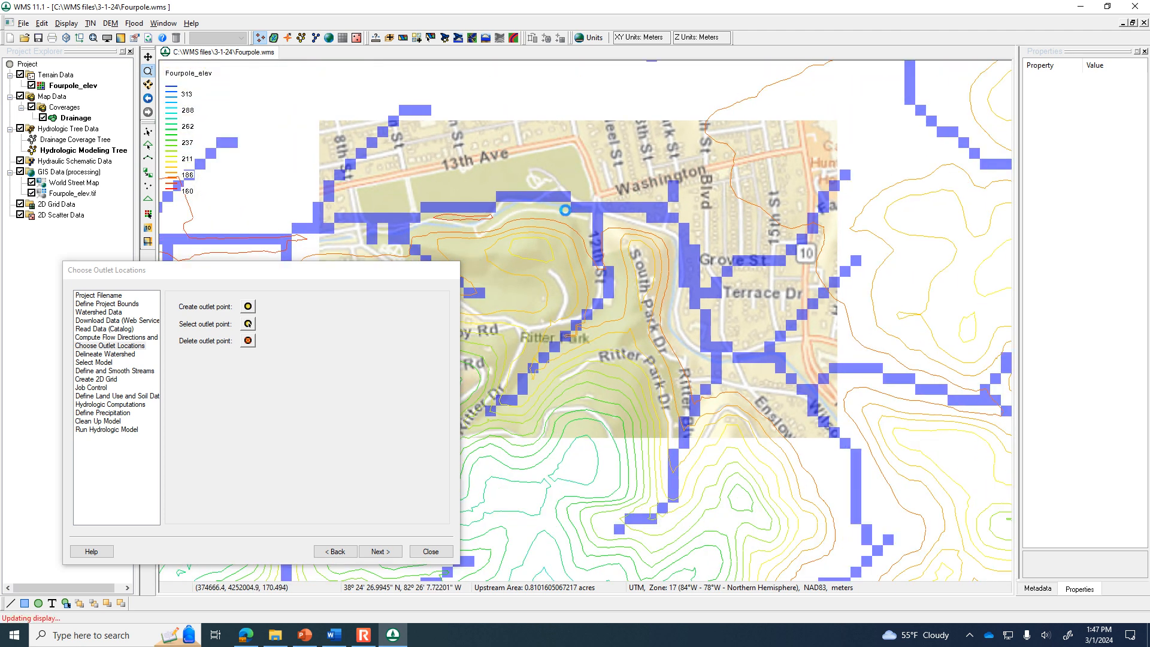
scroll(565, 211, up, 3)
scroll(565, 210, down, 2)
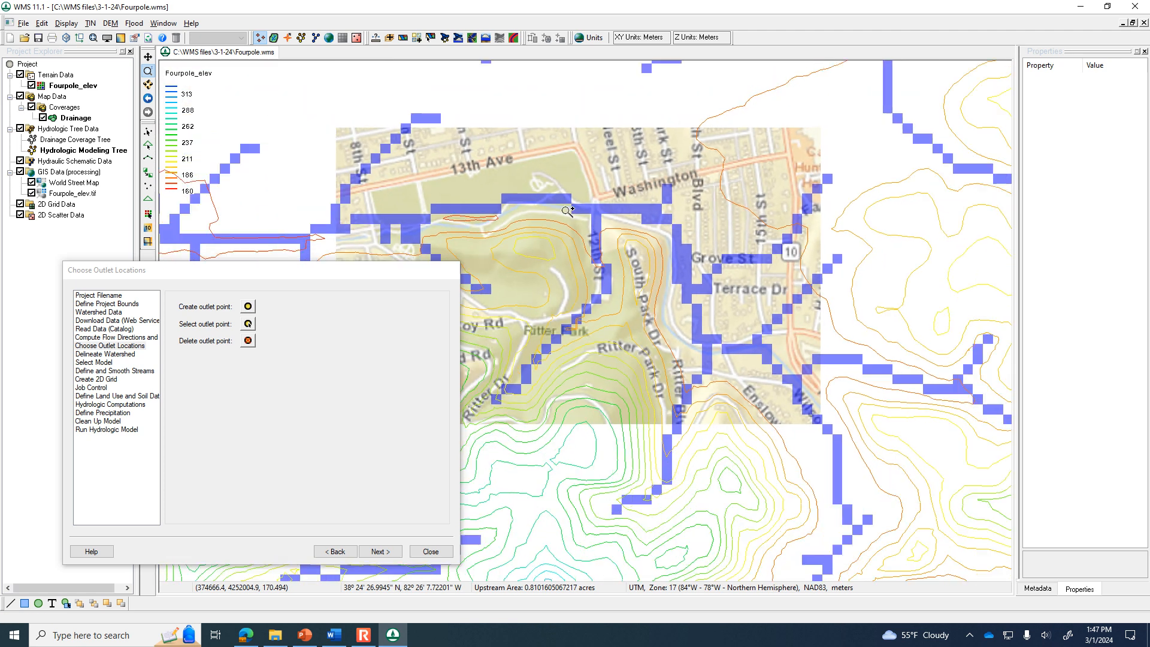
drag(313, 274, 209, 265)
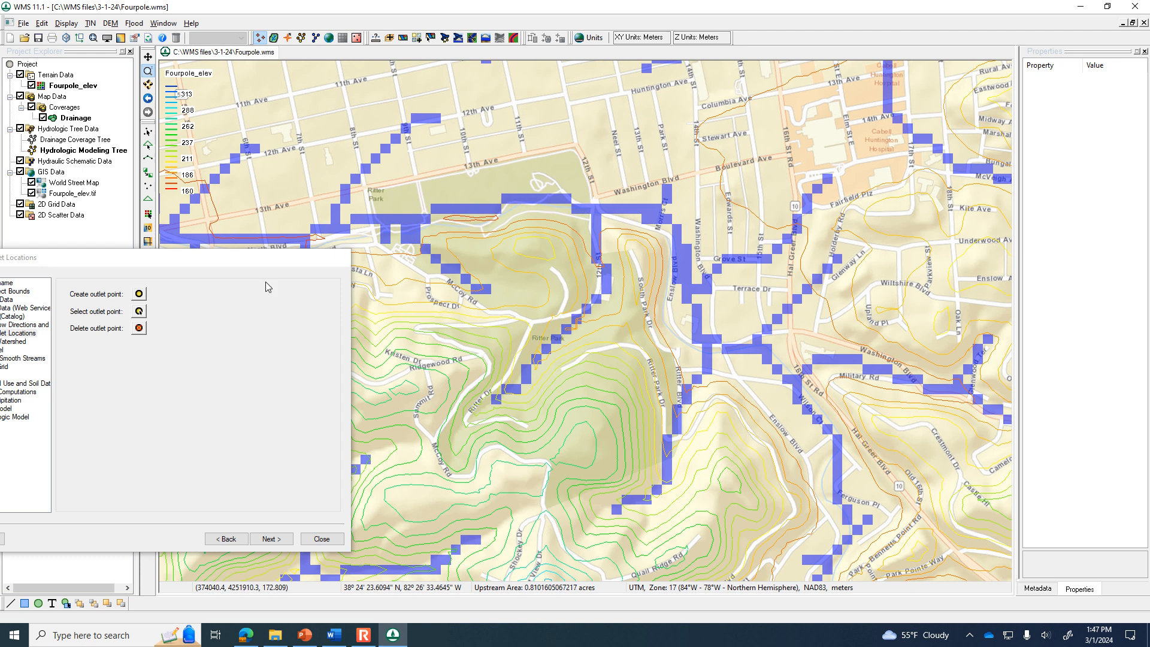
click(139, 294)
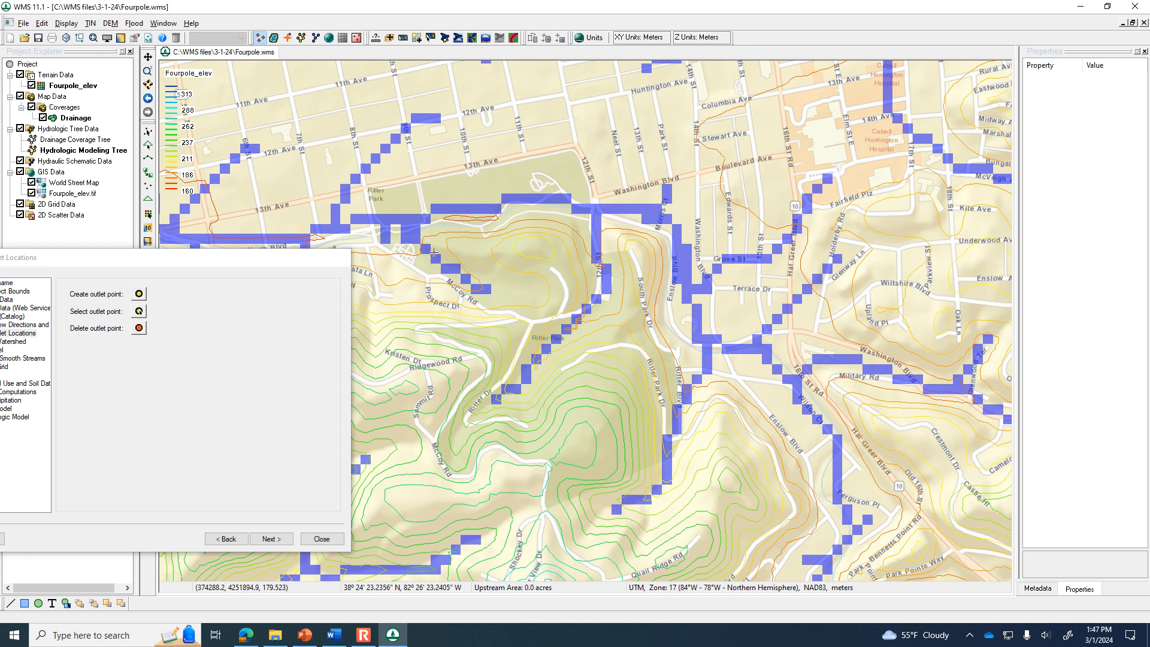
click(546, 198)
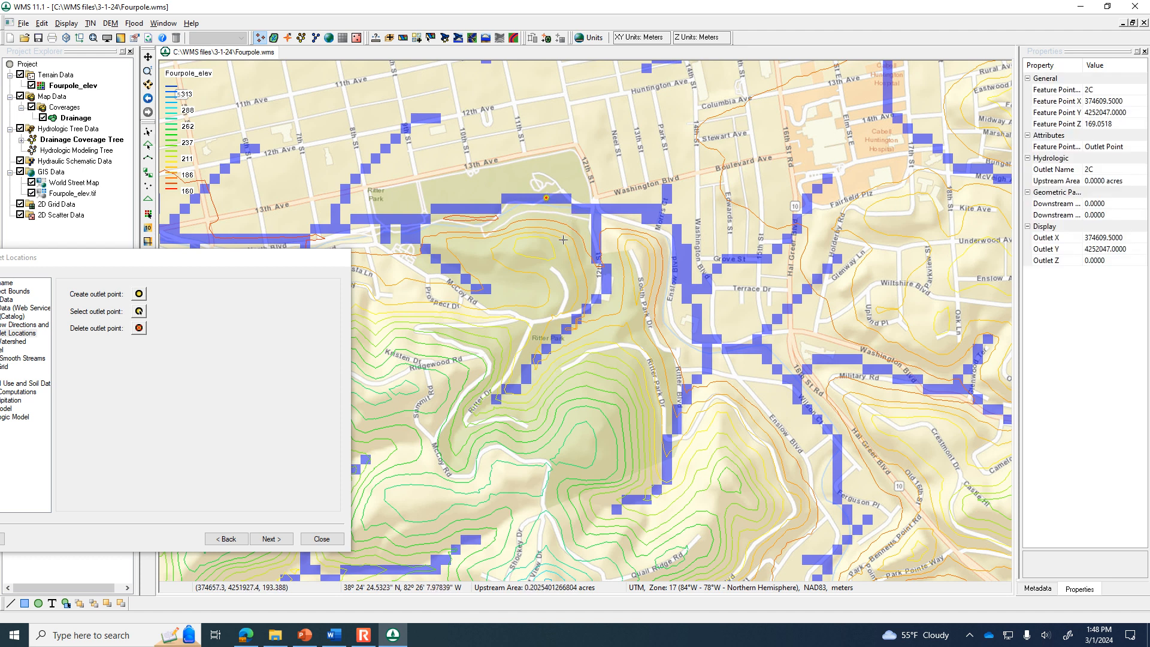
Advance to watershed delineation, delineate the watershed with the 10.0-acre stream threshold, and close the wizard
drag(264, 265, 310, 225)
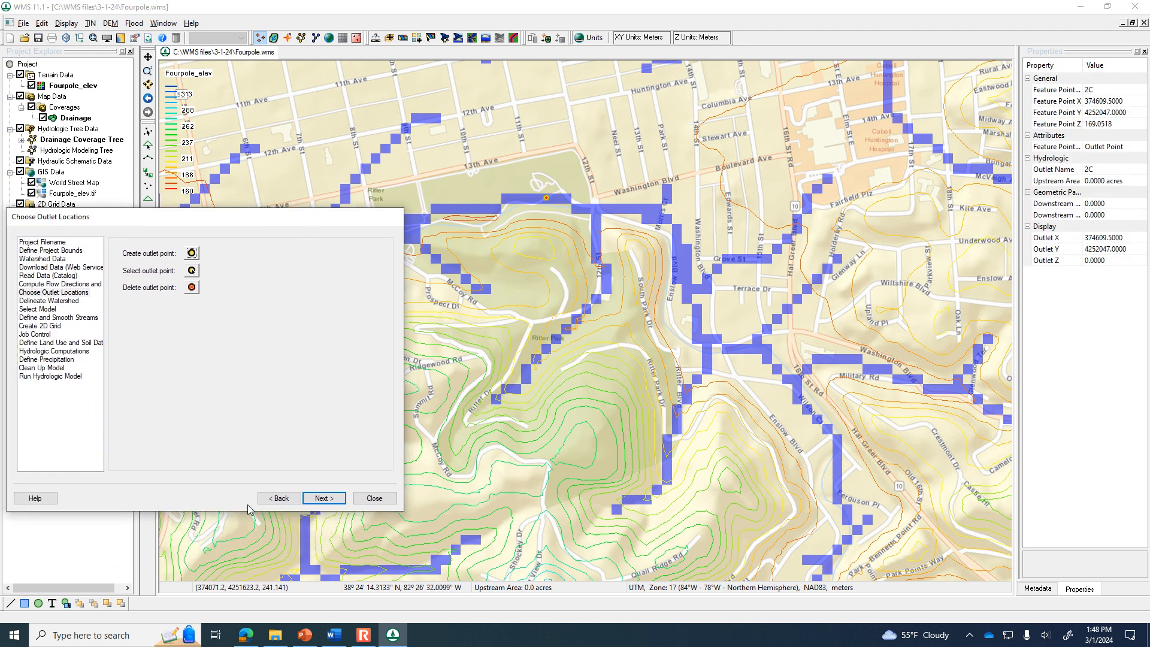
click(324, 498)
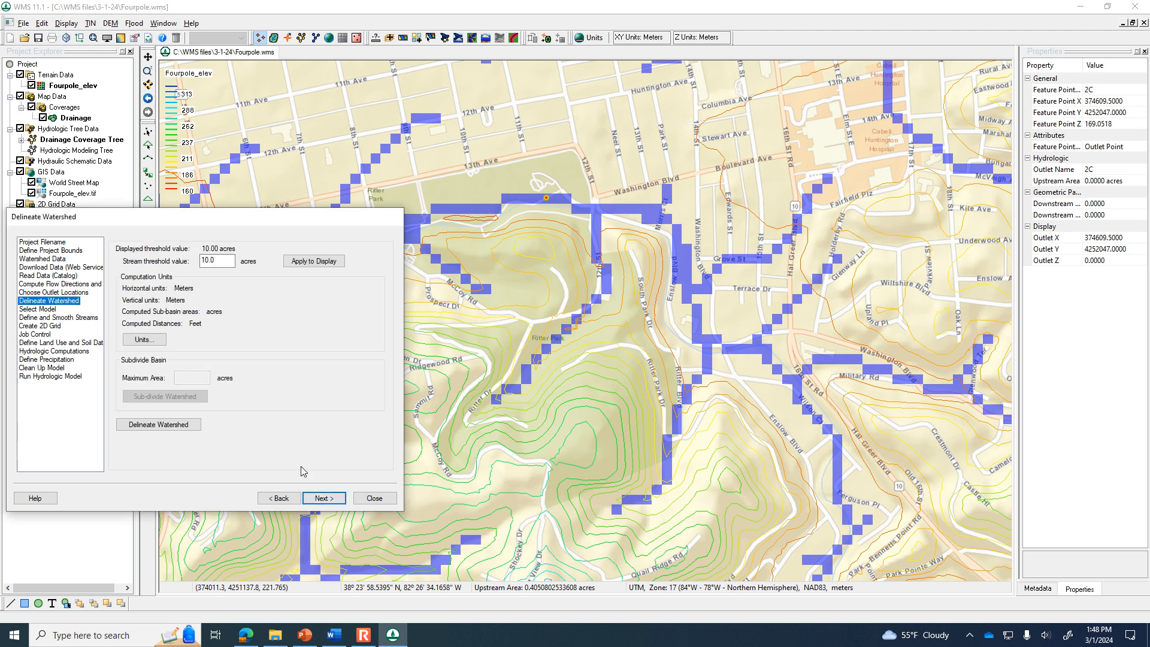
click(139, 429)
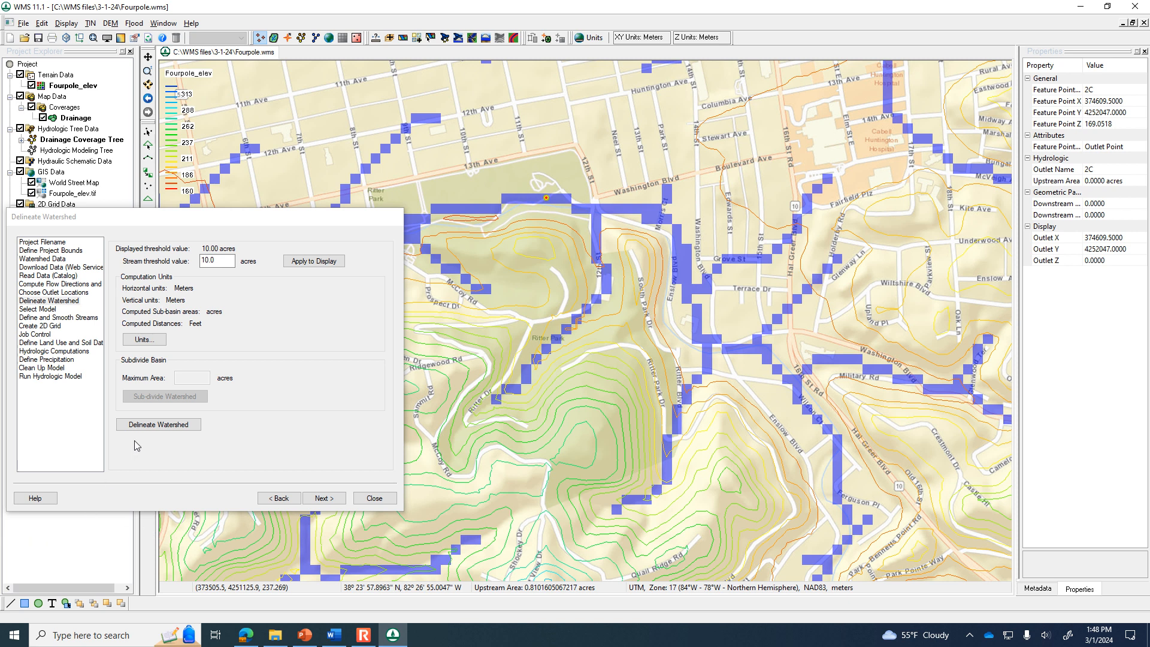
click(149, 431)
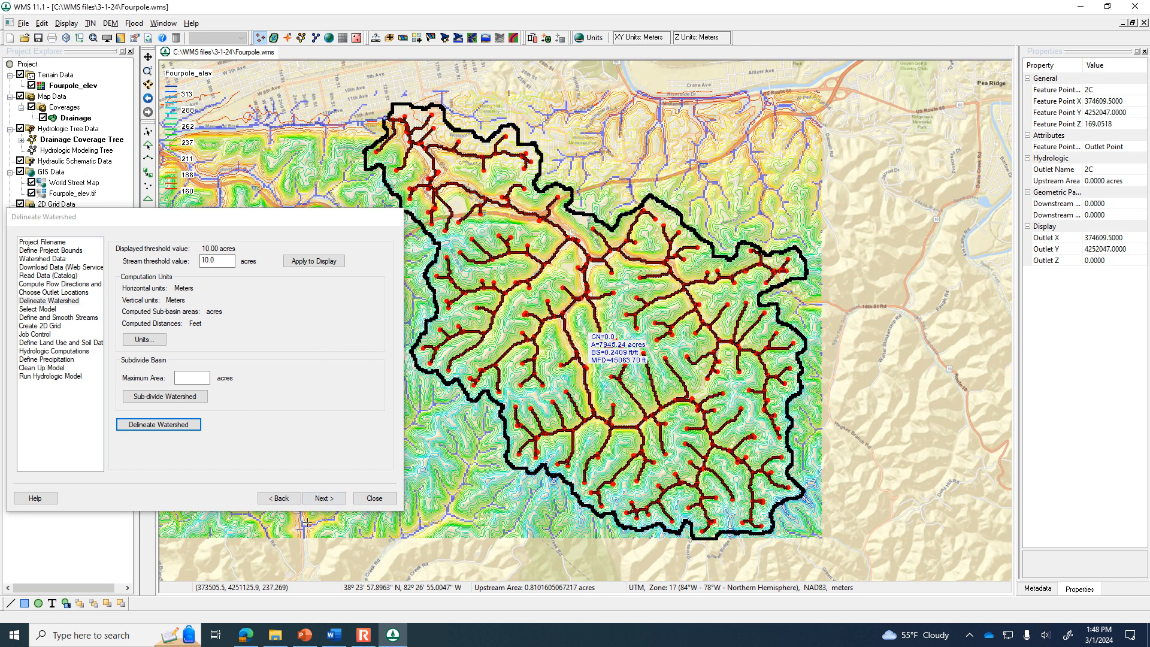
click(374, 498)
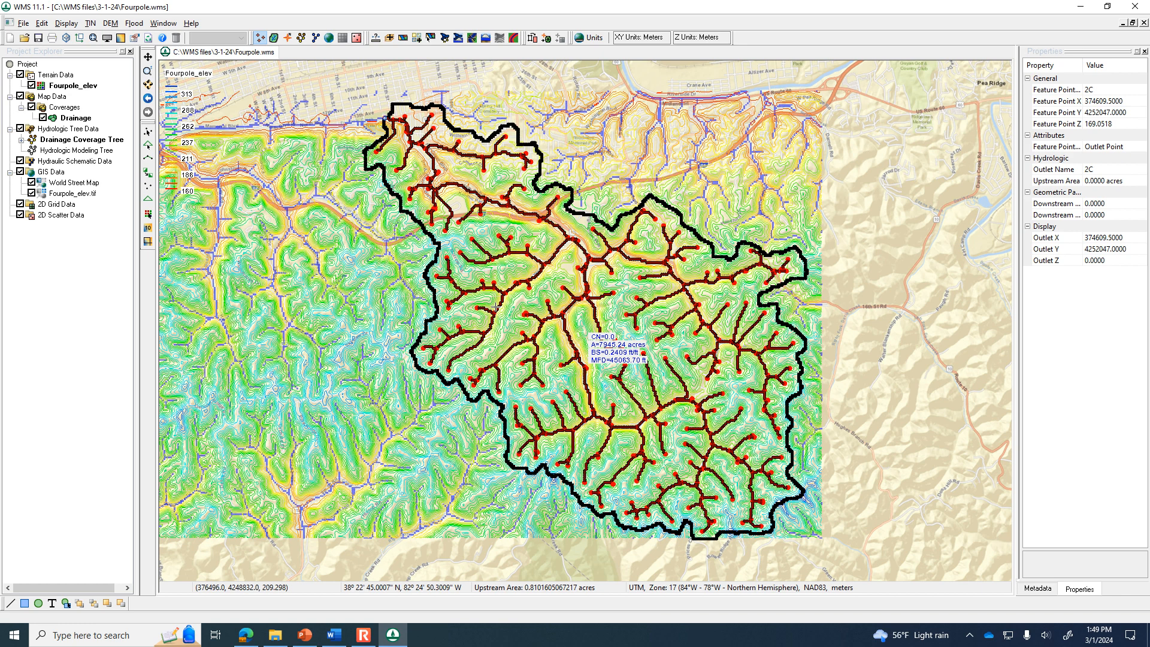
Start a new project without saving the changes to Fourpole.wms and open the hydrologic modeling wizard
click(9, 41)
click(599, 342)
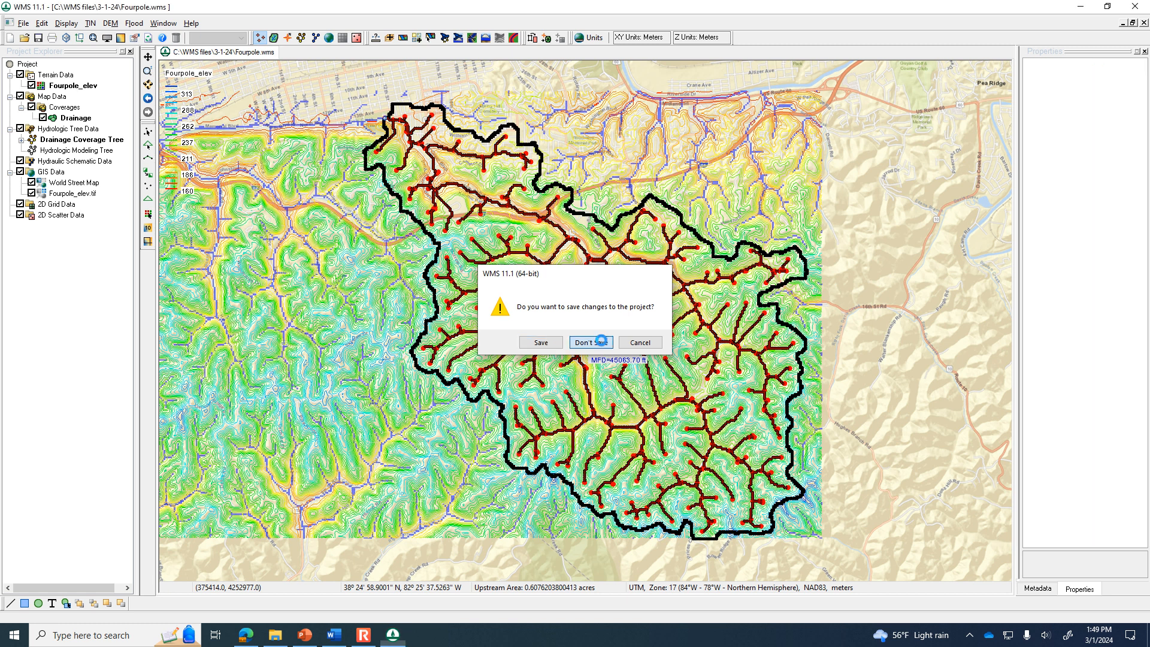
click(444, 39)
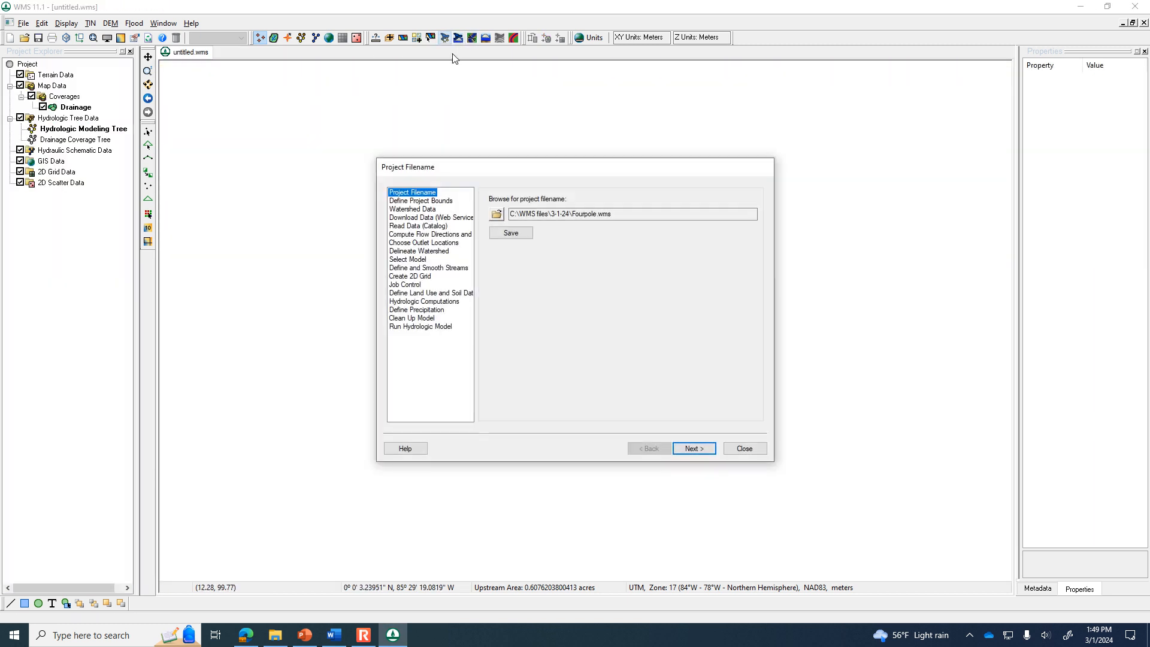
Go to defining the project bounds, open the map locator, and shift its view slightly south of the stored location
click(444, 206)
click(529, 255)
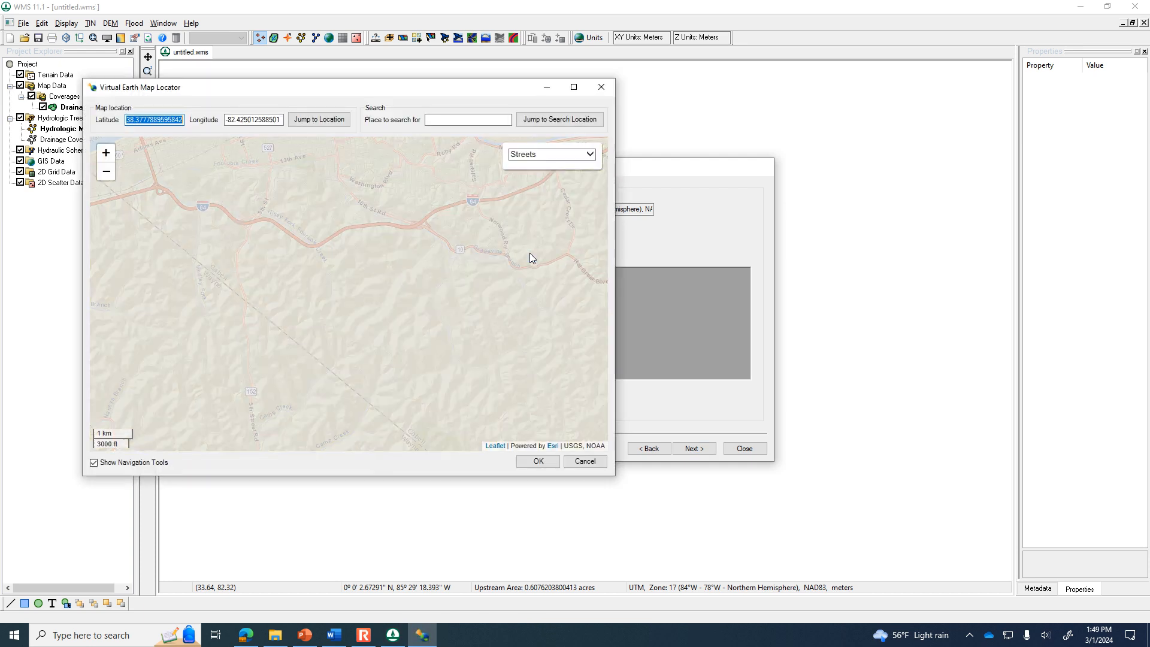
drag(398, 339, 398, 321)
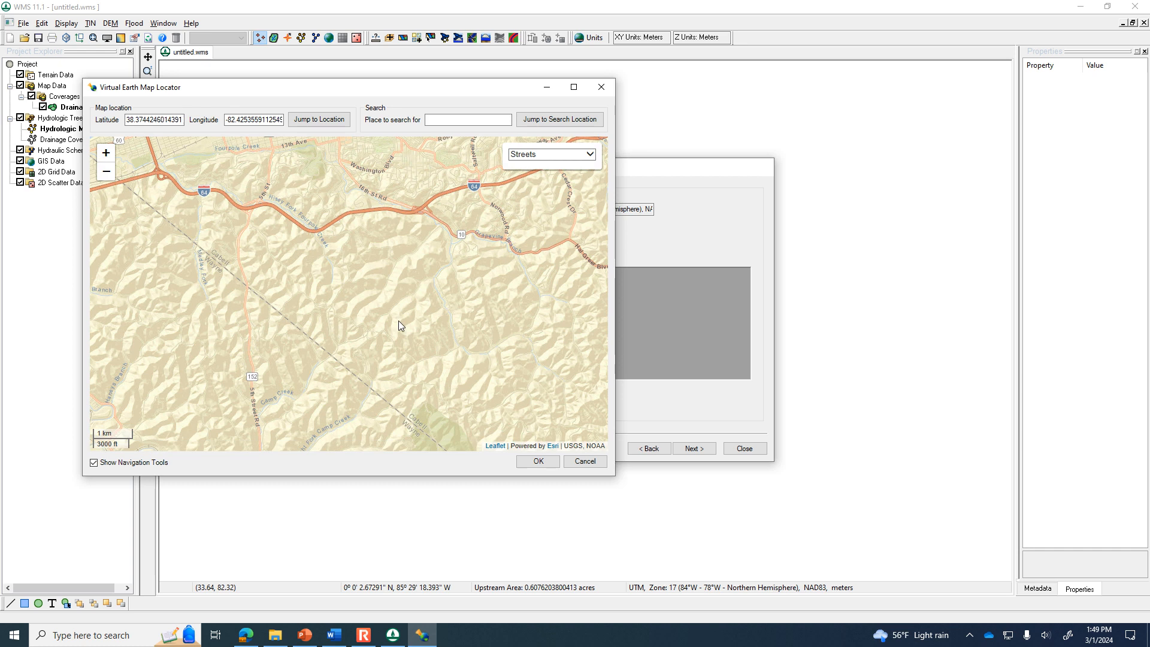